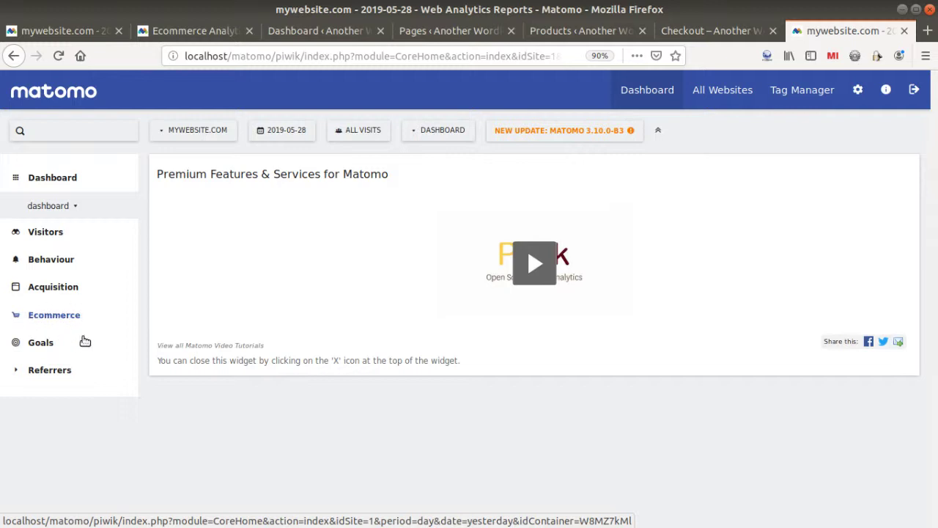
Open the website management page under Measurables in the Matomo administration.
left_click(854, 101)
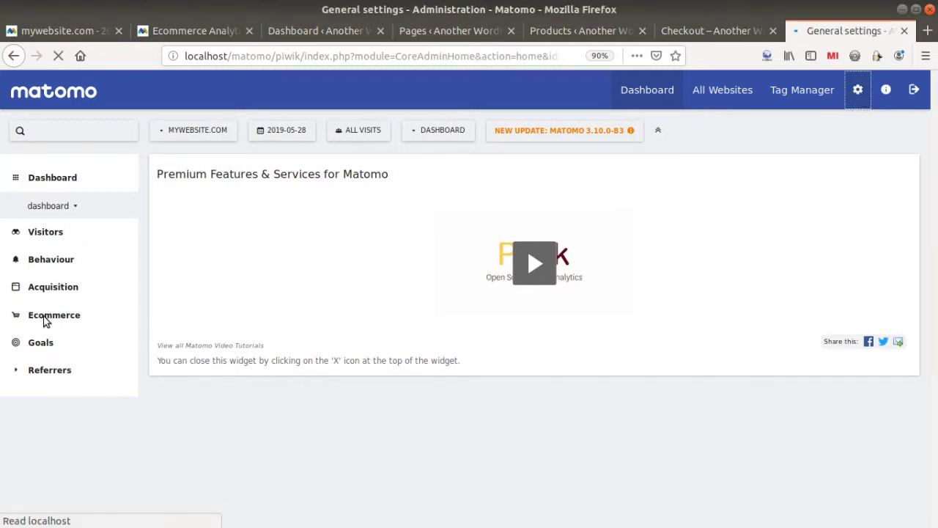
scroll(44, 374, "down", 5)
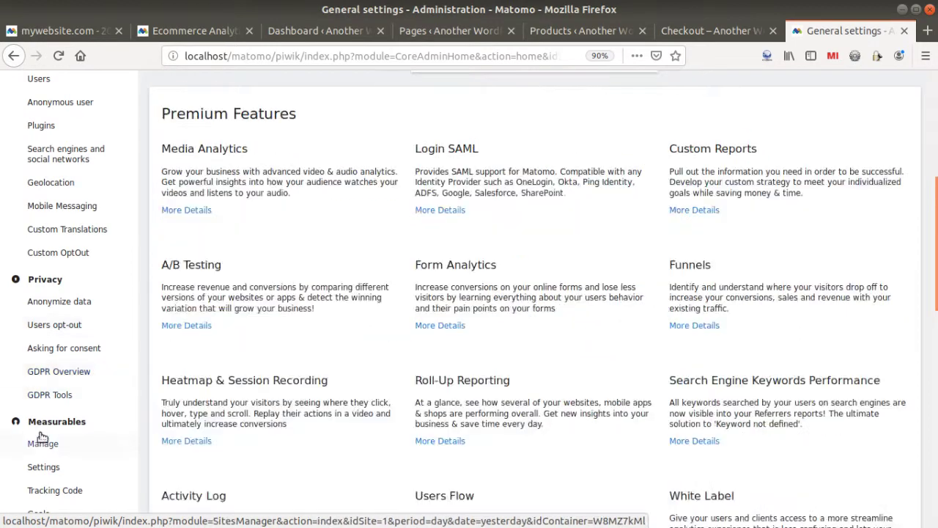
scroll(33, 440, "down", 2)
left_click(65, 370)
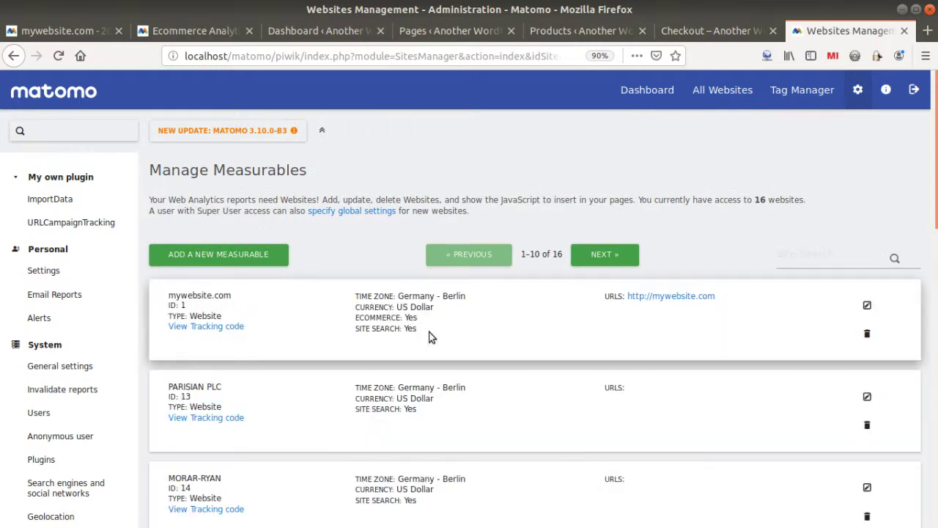
Set the Ecommerce option of mywebsite.com to "Not an Ecommerce site" and save the website.
left_click(868, 305)
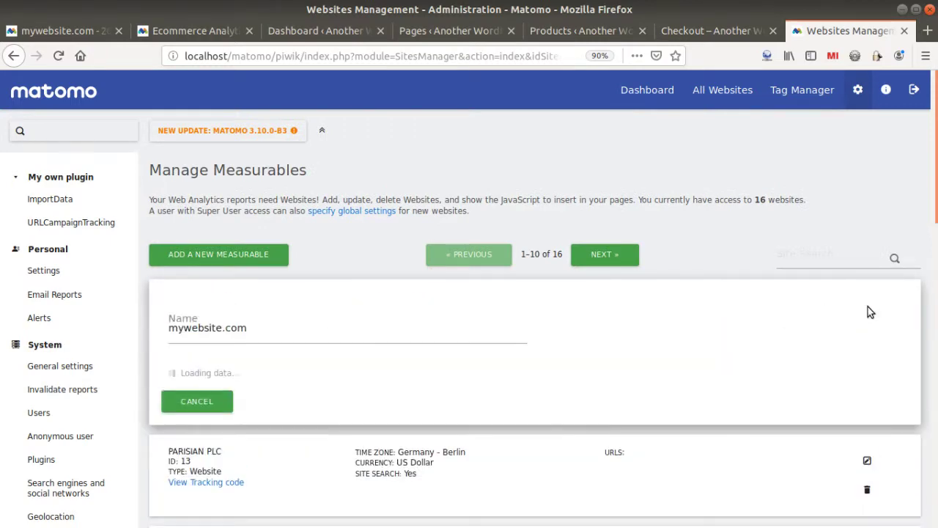
scroll(304, 453, "down", 10)
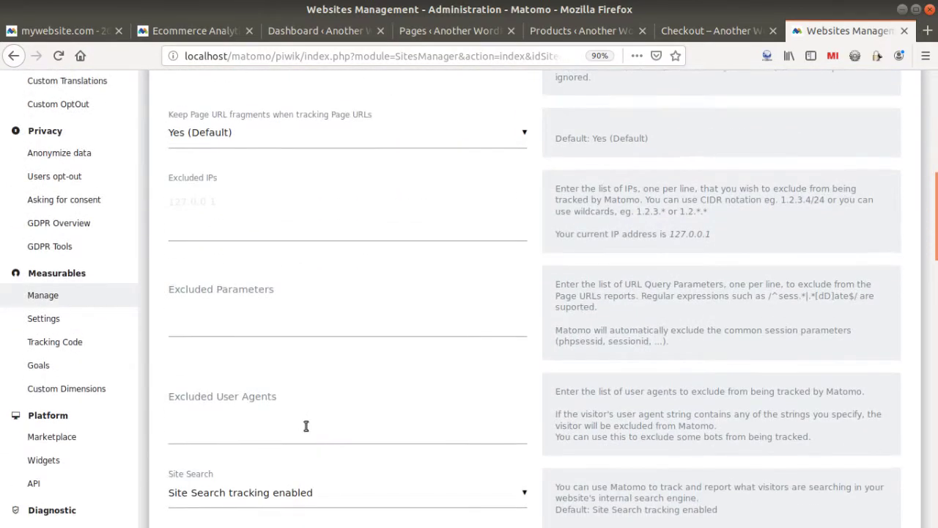
scroll(266, 392, "down", 3)
left_click(218, 171)
left_click(229, 212)
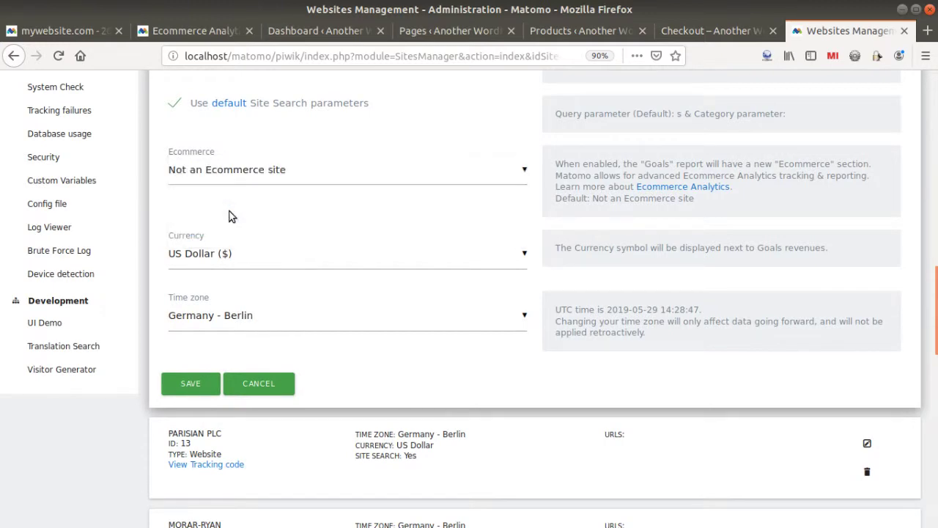
left_click(198, 387)
scroll(806, 108, "up", 2)
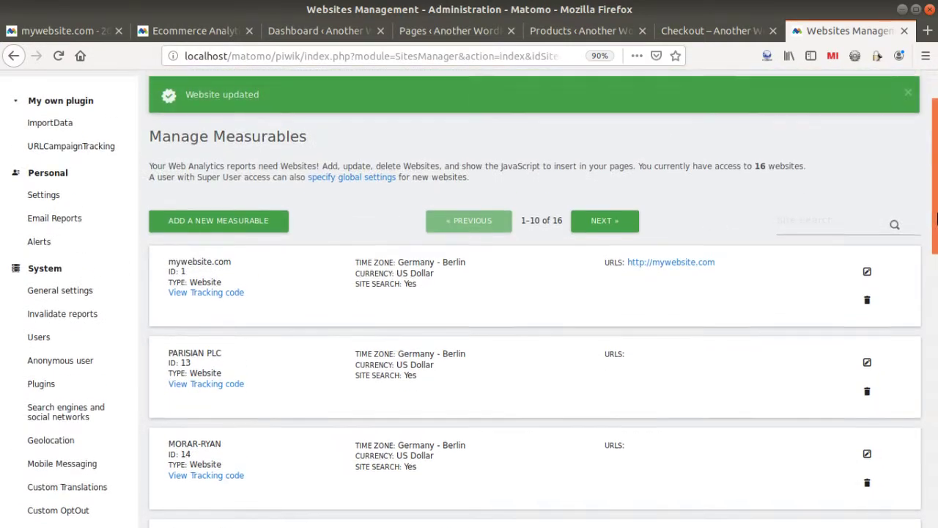
Open the Matomo dashboard in a separate browser tab and check its report menu for an Ecommerce section.
right_click(666, 91)
left_click(704, 102)
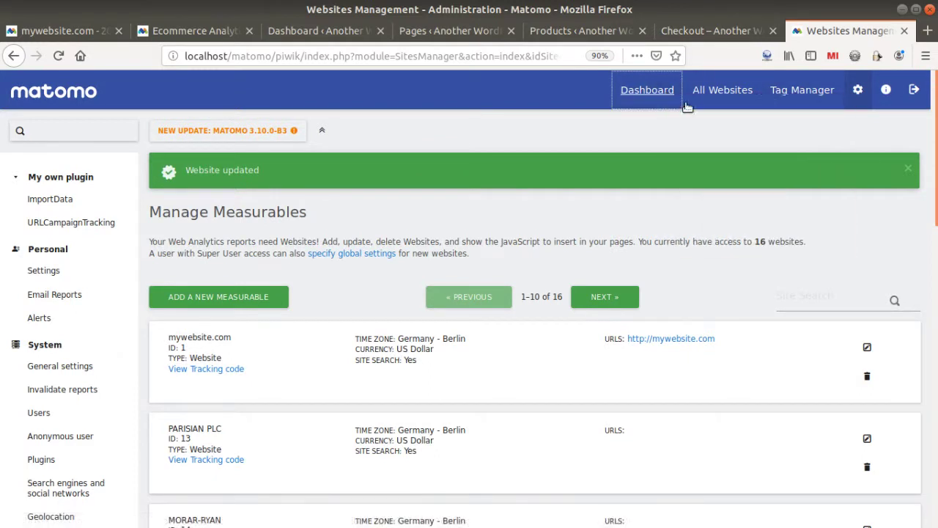
left_click(847, 32)
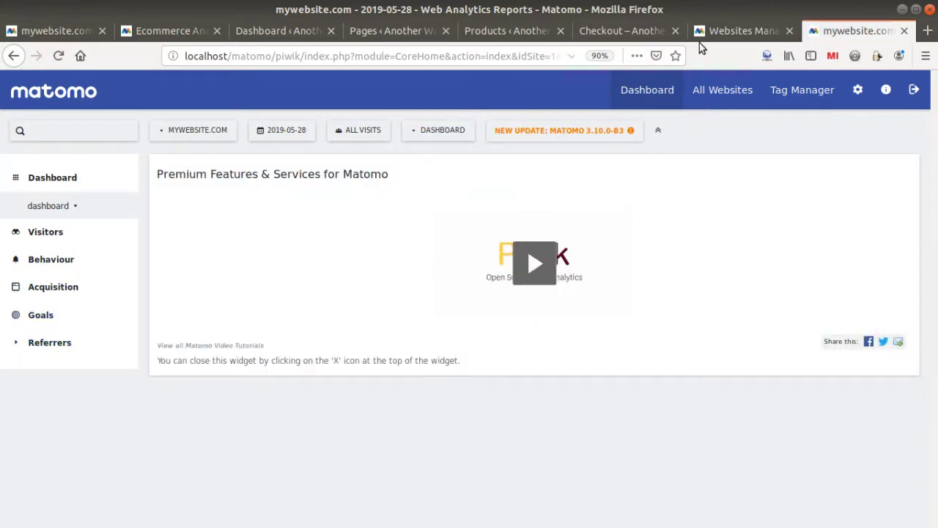
Set the Ecommerce option of mywebsite.com to "Ecommerce enabled", save the website and go back to the open dashboard.
left_click(704, 40)
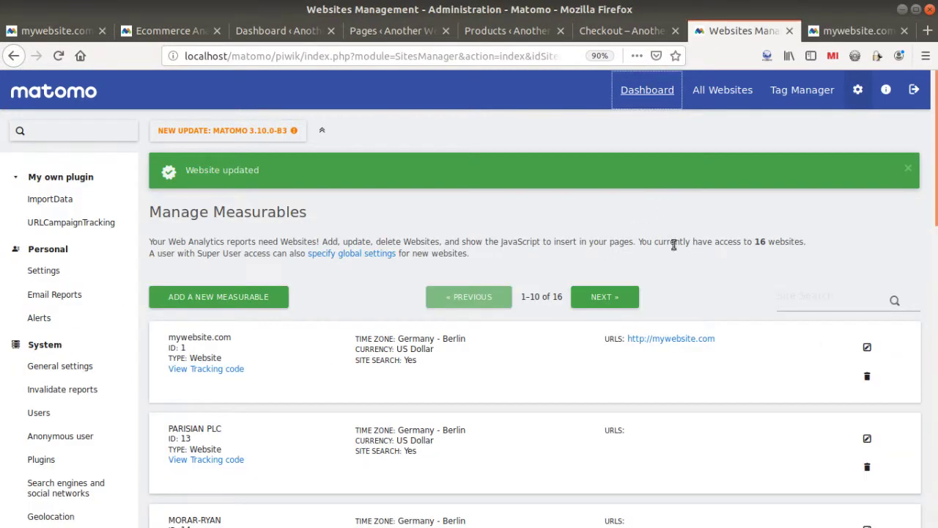
left_click(867, 346)
scroll(334, 428, "down", 1)
scroll(331, 422, "down", 15)
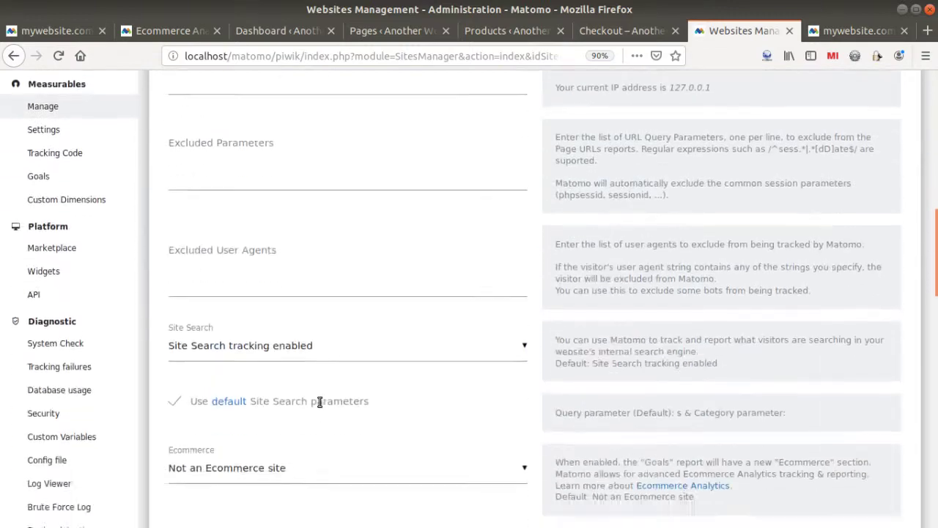
left_click(340, 283)
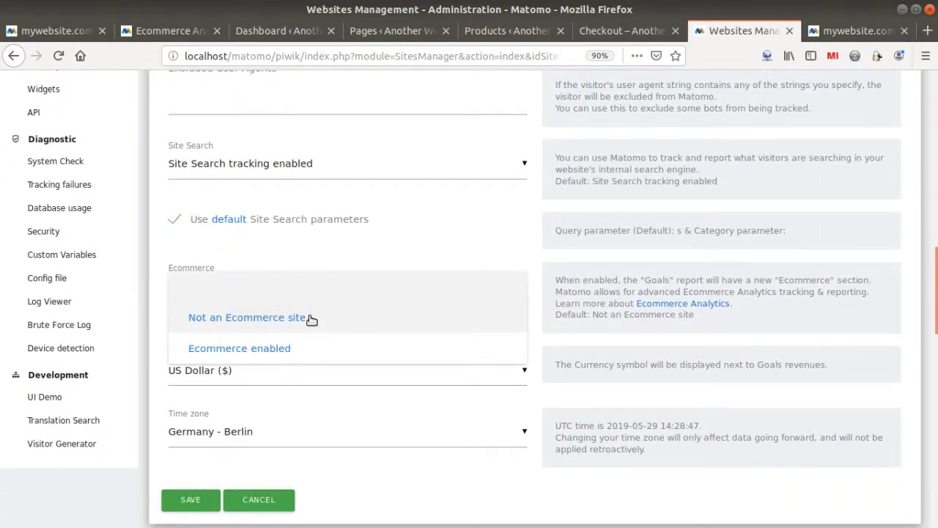
left_click(278, 346)
left_click(174, 497)
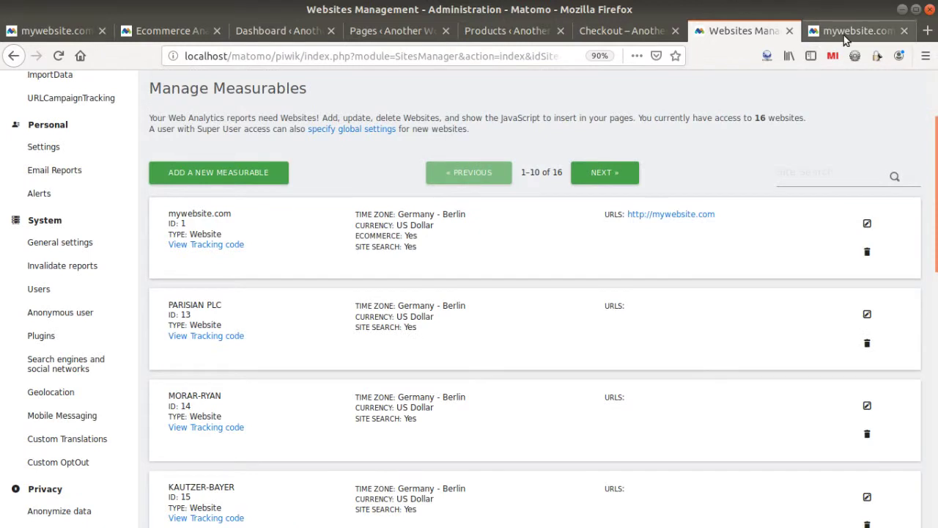
left_click(843, 32)
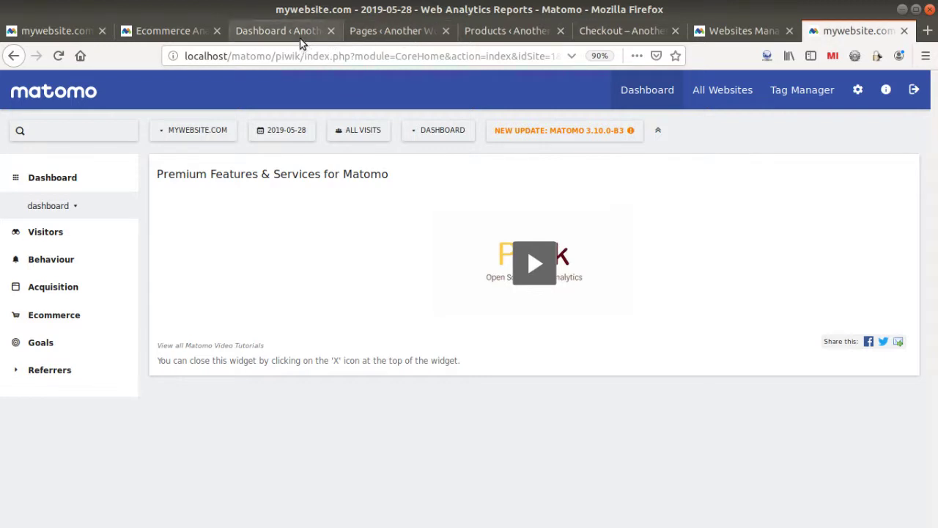
Read through the Ecommerce Analytics user guide on matomo.org as far as the example code for tracking an order.
left_click(185, 35)
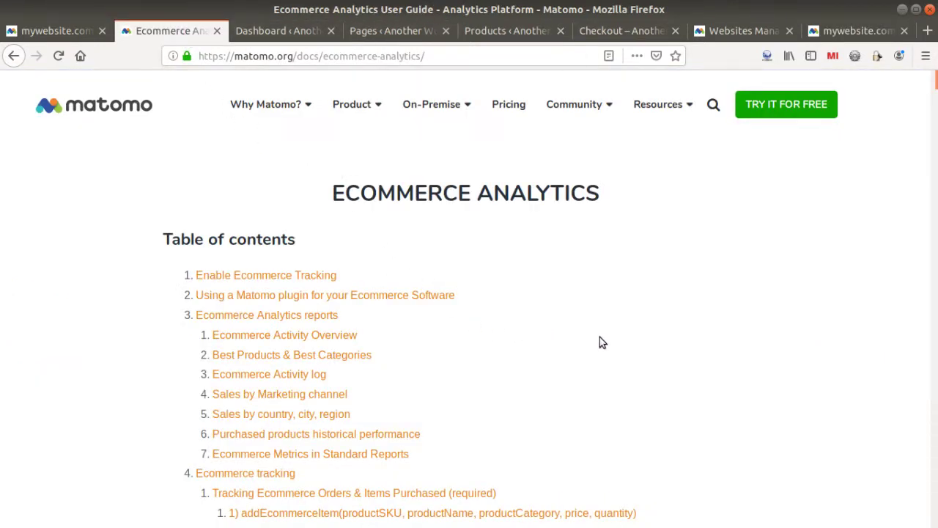
scroll(600, 337, "down", 5)
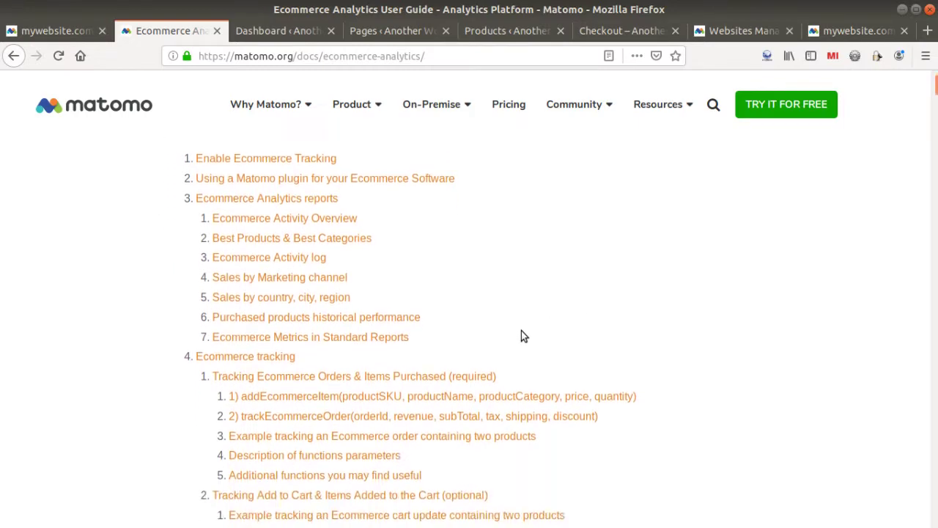
scroll(521, 332, "down", 10)
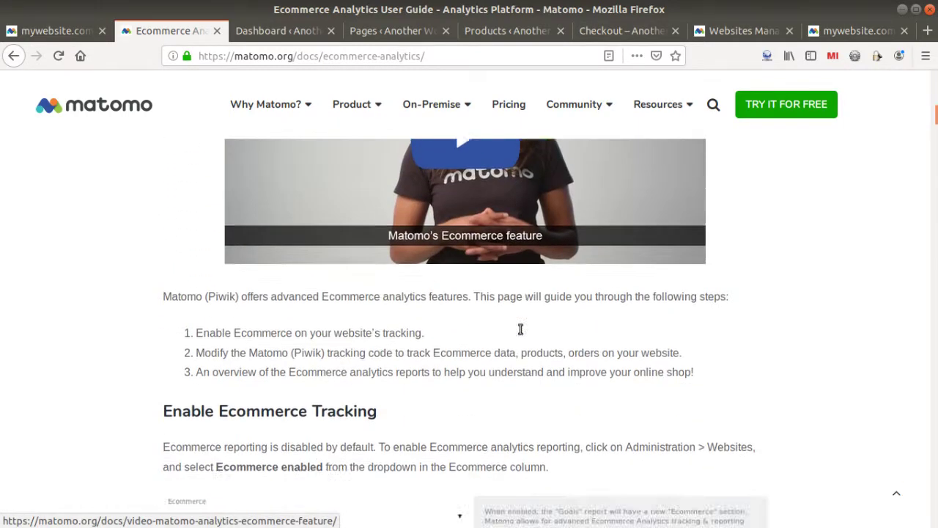
scroll(370, 235, "down", 6)
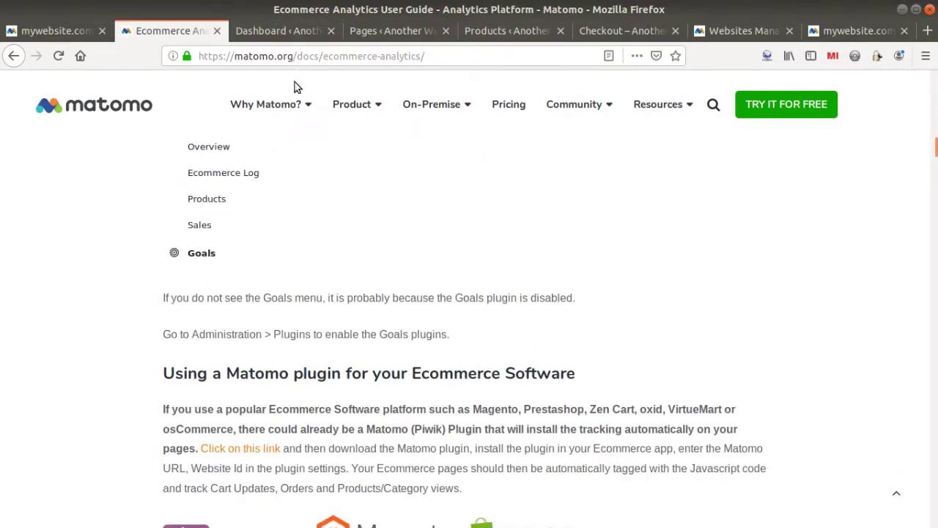
scroll(370, 201, "down", 15)
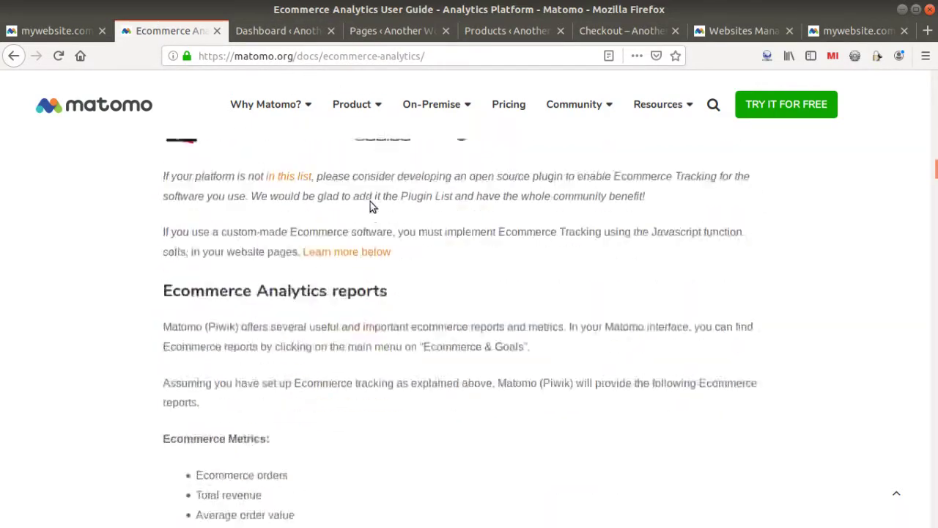
scroll(371, 202, "down", 20)
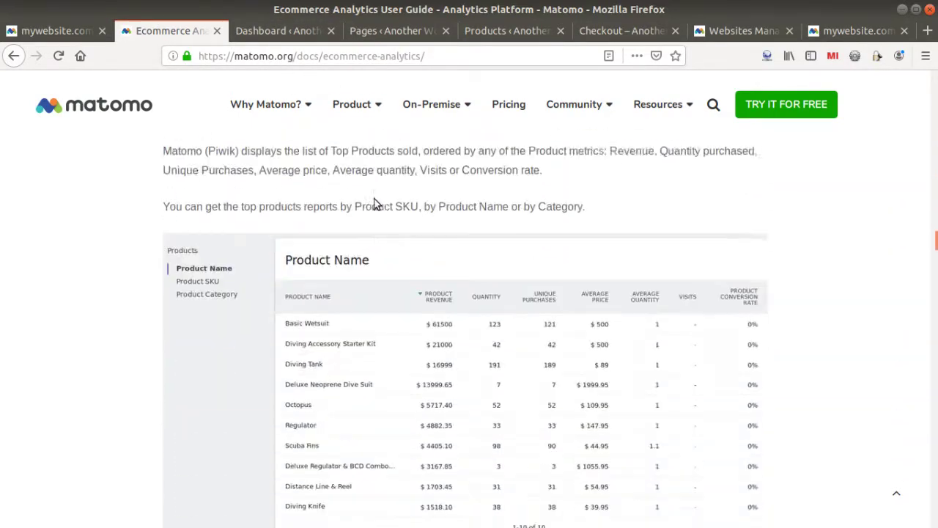
scroll(374, 204, "down", 20)
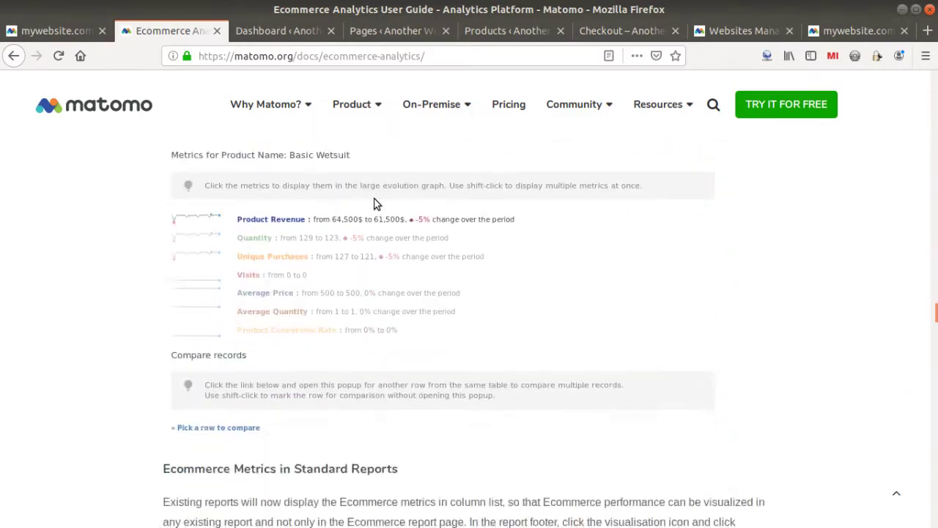
scroll(375, 202, "down", 2)
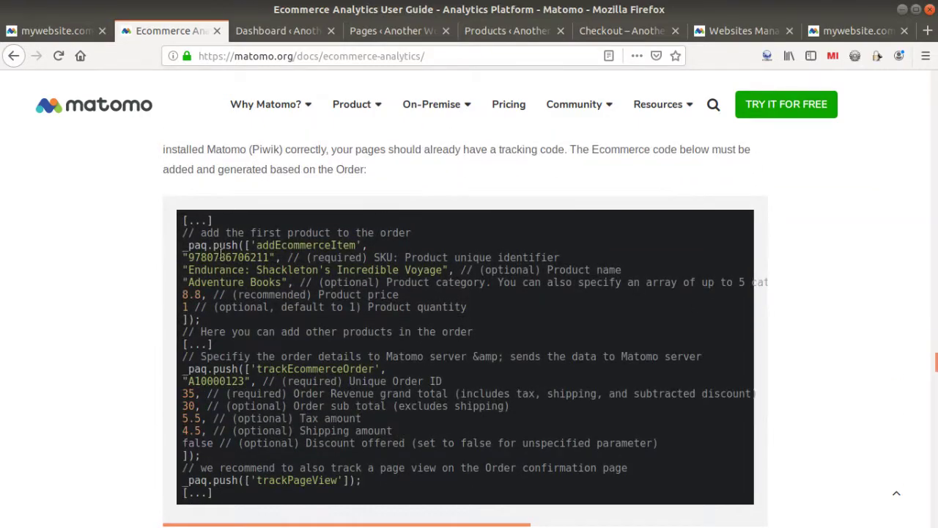
Highlight the whole order tracking example in the guide, followed by its addEcommerceItem and trackEcommerceOrder calls individually.
left_click_drag(185, 232, 360, 500)
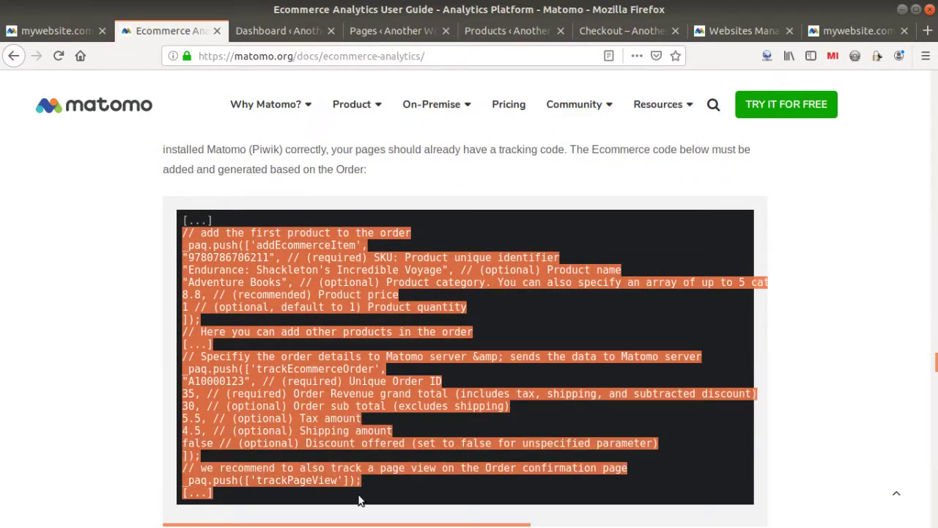
scroll(235, 205, "down", 1)
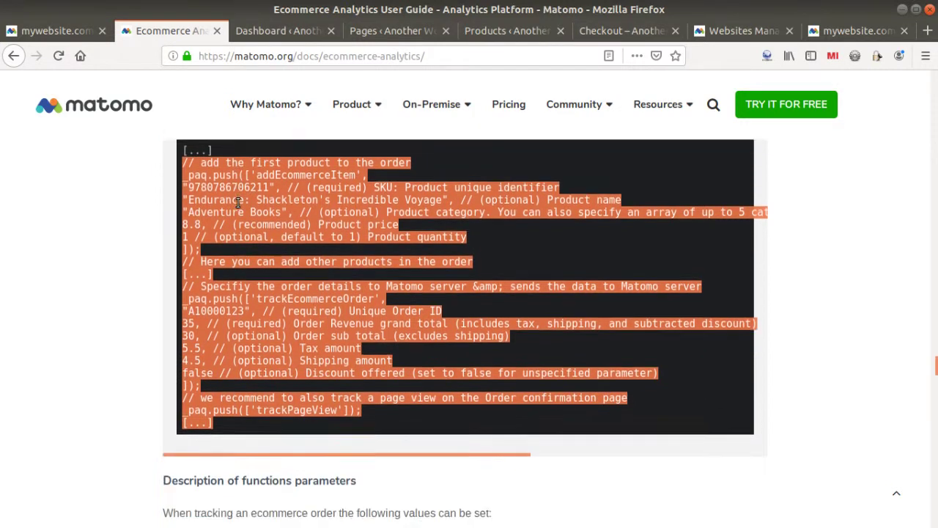
left_click(147, 231)
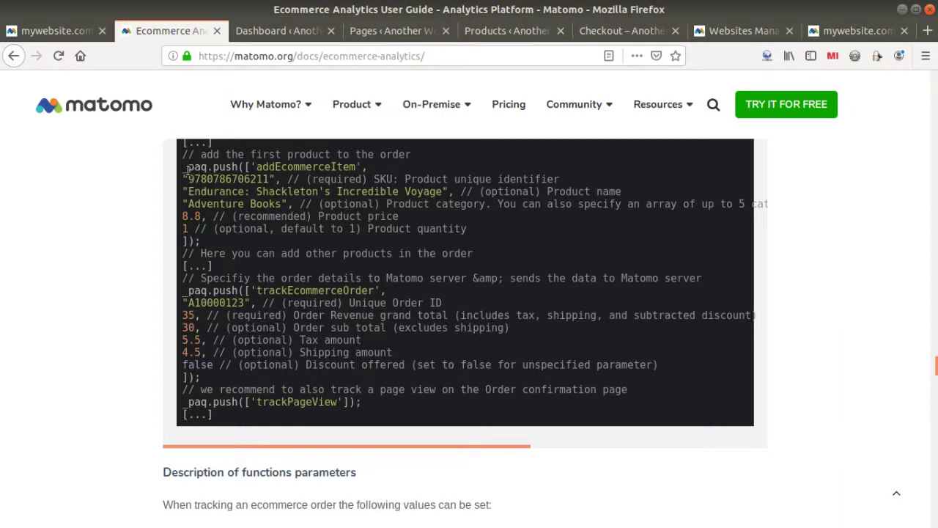
left_click_drag(183, 171, 364, 167)
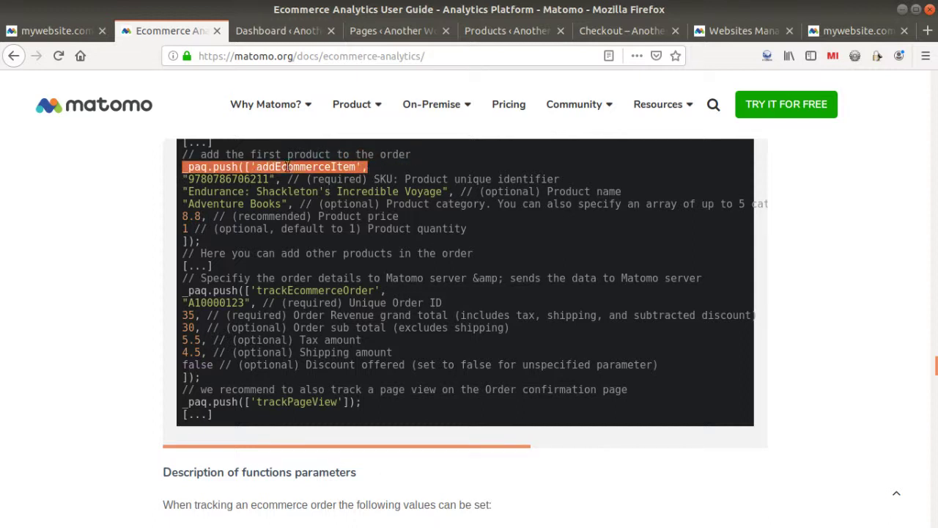
left_click_drag(185, 290, 384, 291)
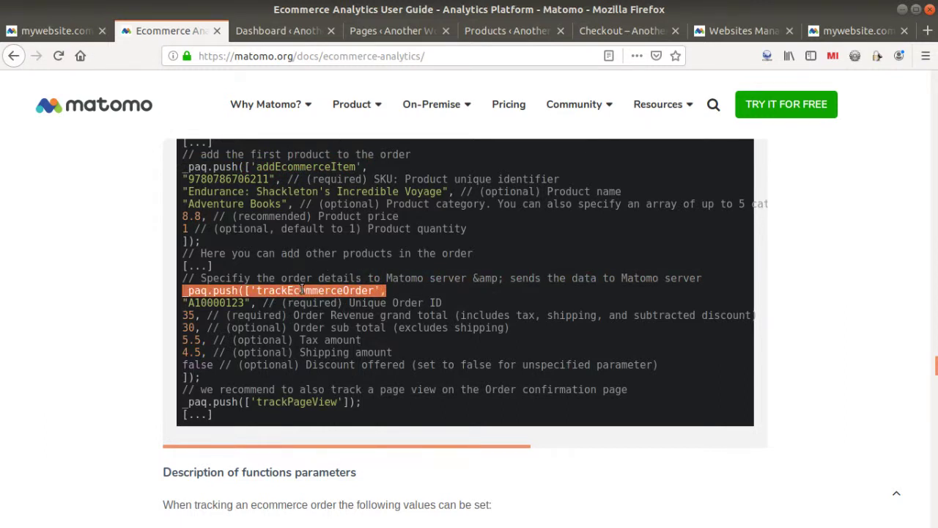
View the Ecommerce Log of mywebsite.com for 2019-05-29 and examine the recorded visits and orders.
left_click(838, 31)
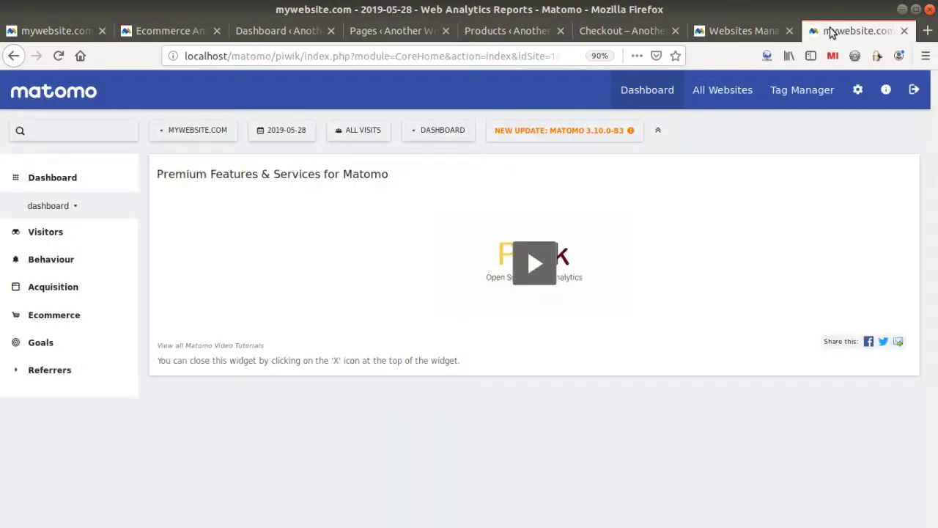
left_click(749, 33)
left_click(850, 31)
left_click(49, 311)
left_click(34, 337)
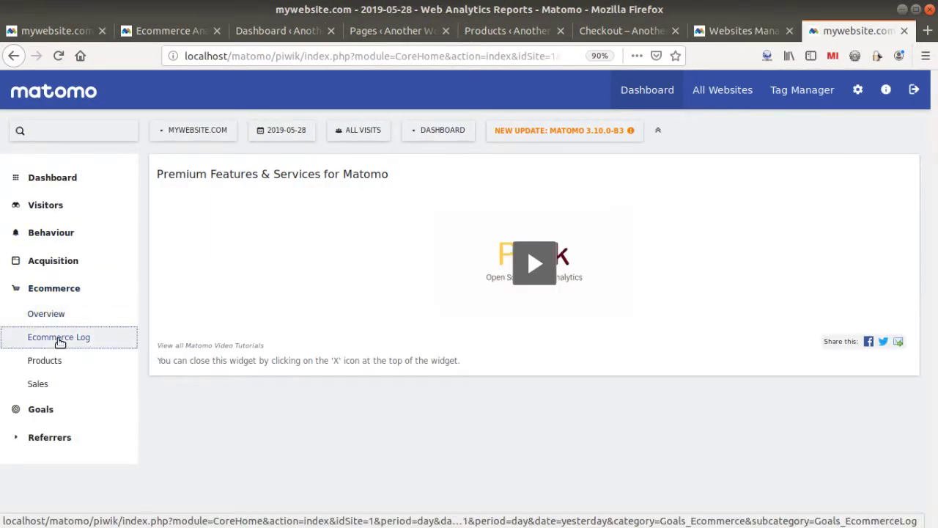
left_click(276, 129)
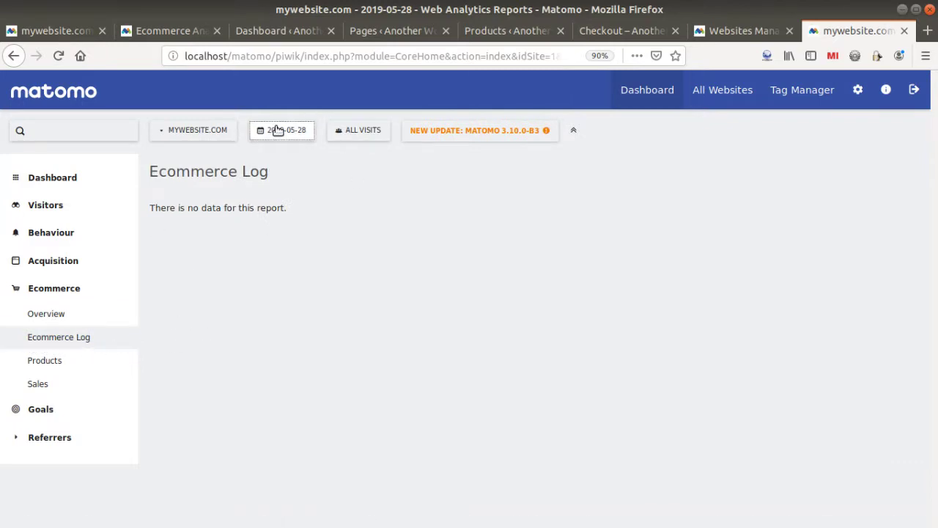
left_click(293, 238)
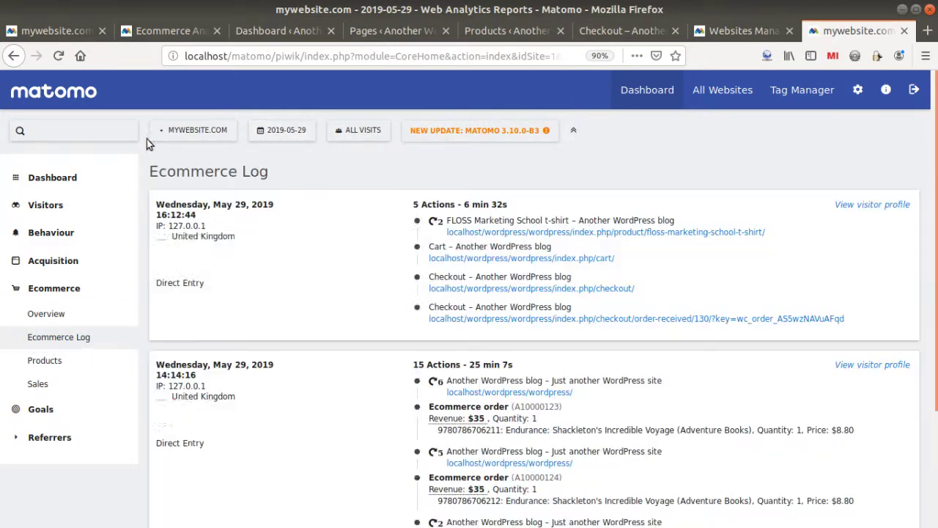
scroll(502, 280, "down", 3)
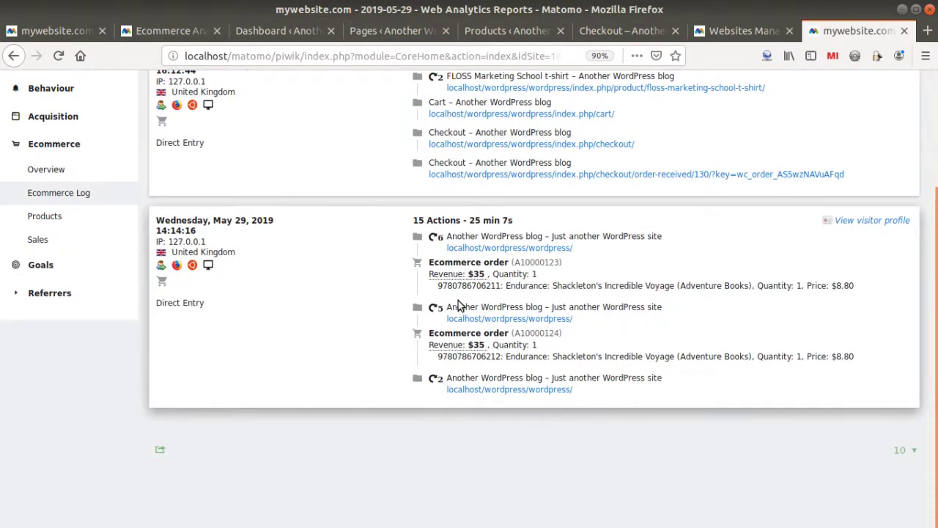
Look through the open Matomo and WordPress tabs and return to the order tracking code in the Ecommerce Analytics guide.
left_click(731, 34)
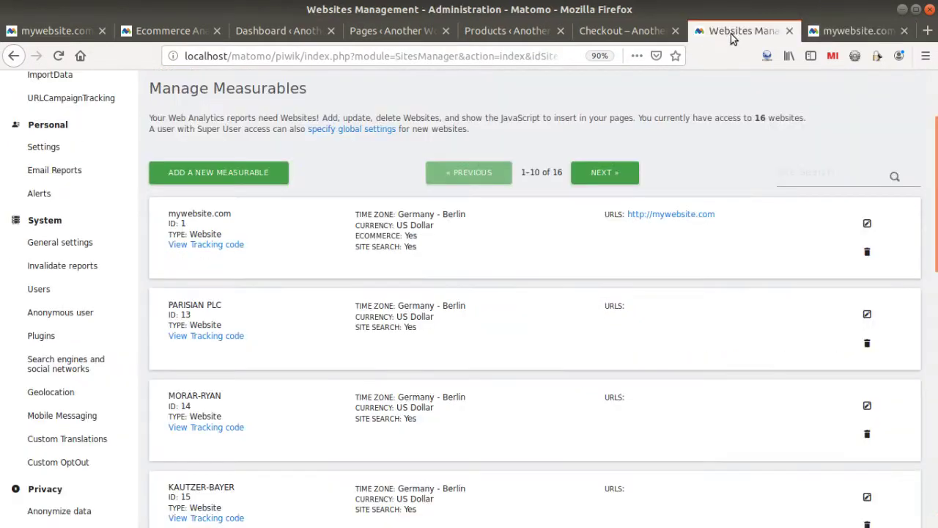
left_click(629, 36)
left_click(482, 34)
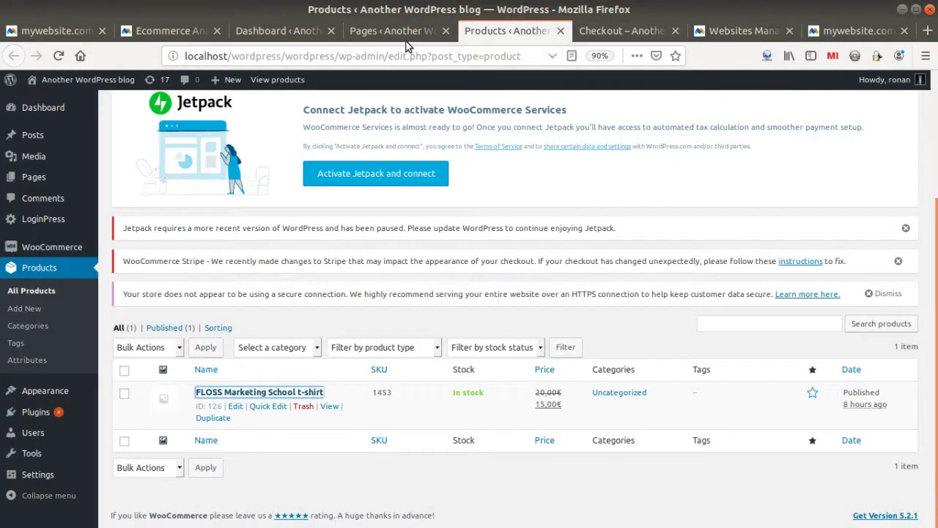
left_click(396, 35)
left_click(177, 33)
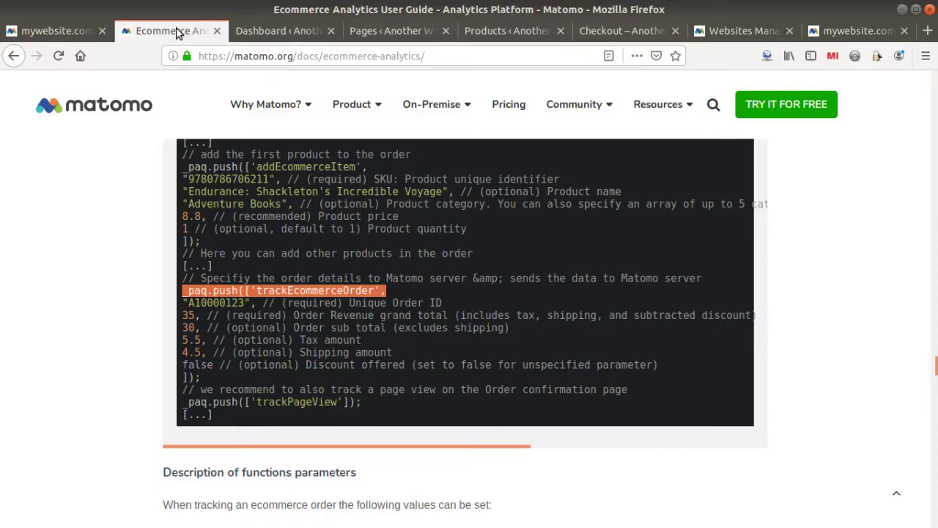
Copy the guide's order tracking code from the addEcommerceItem call through the comment recommending a page view on the confirmation page.
left_click(392, 387)
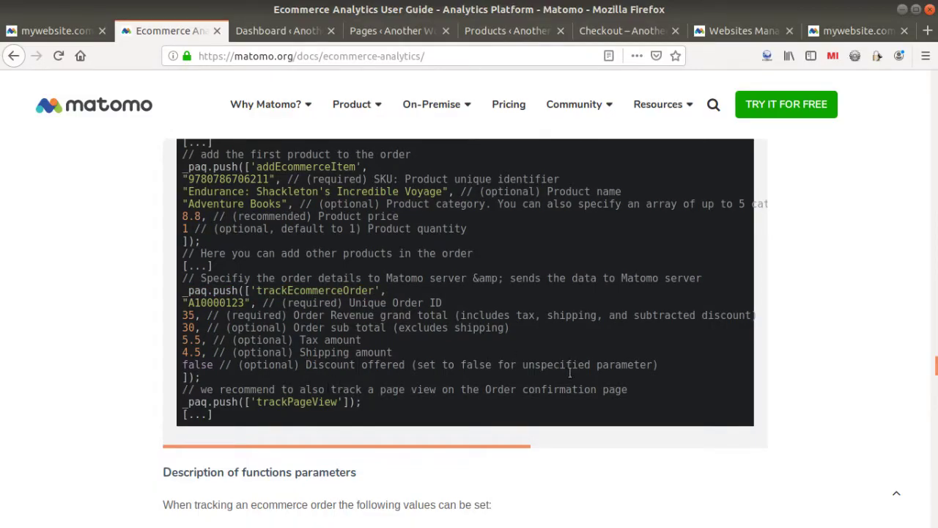
left_click_drag(636, 397, 197, 189)
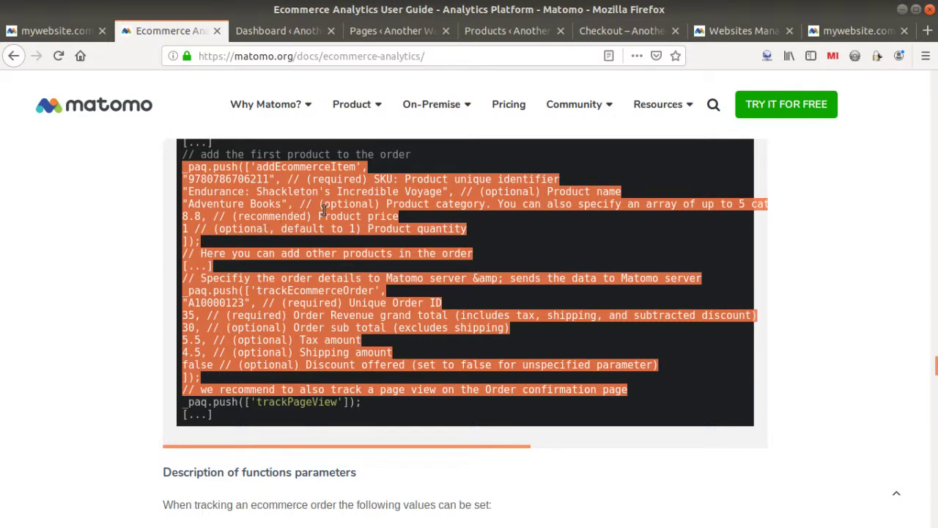
Open the "ecommerce matomo" tag for editing in the Tag Manager's Training container of mywebsite.com.
left_click(733, 29)
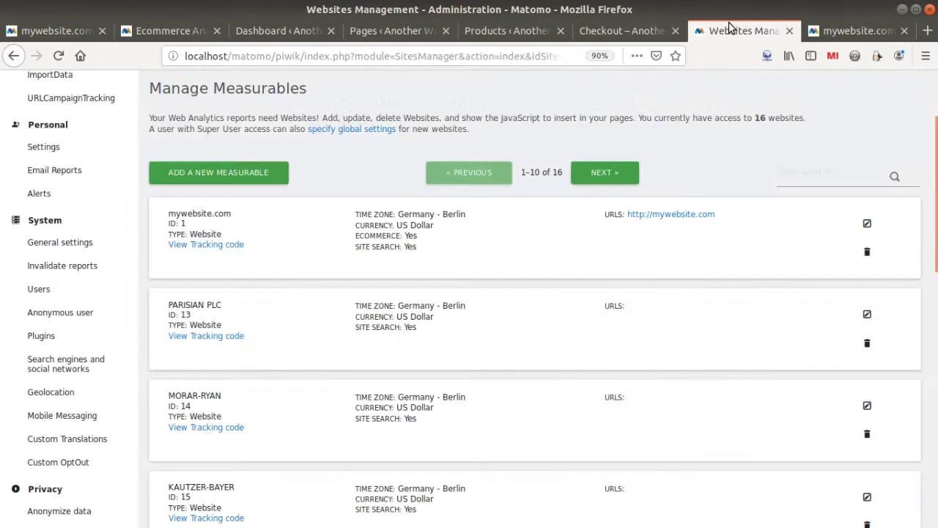
left_click_drag(937, 231, 924, 139)
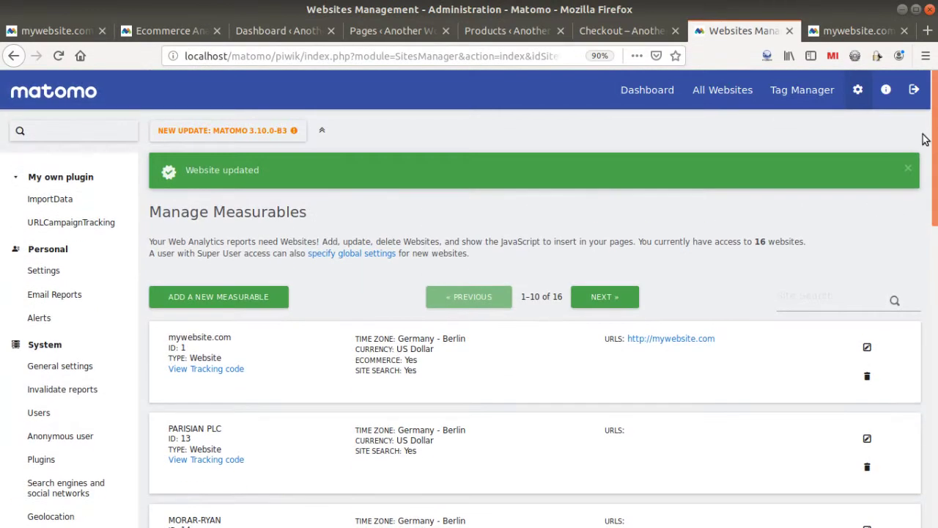
left_click(799, 101)
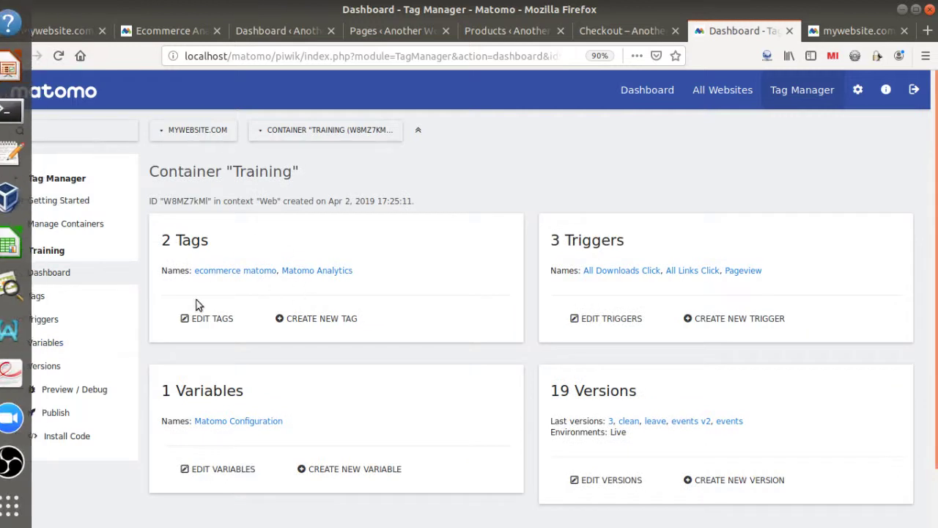
left_click(192, 318)
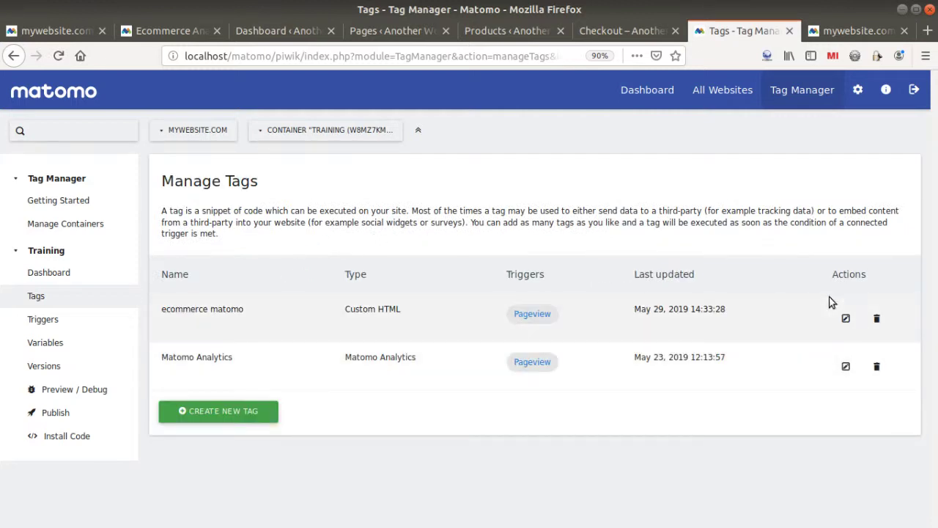
left_click(846, 318)
scroll(262, 311, "down", 3)
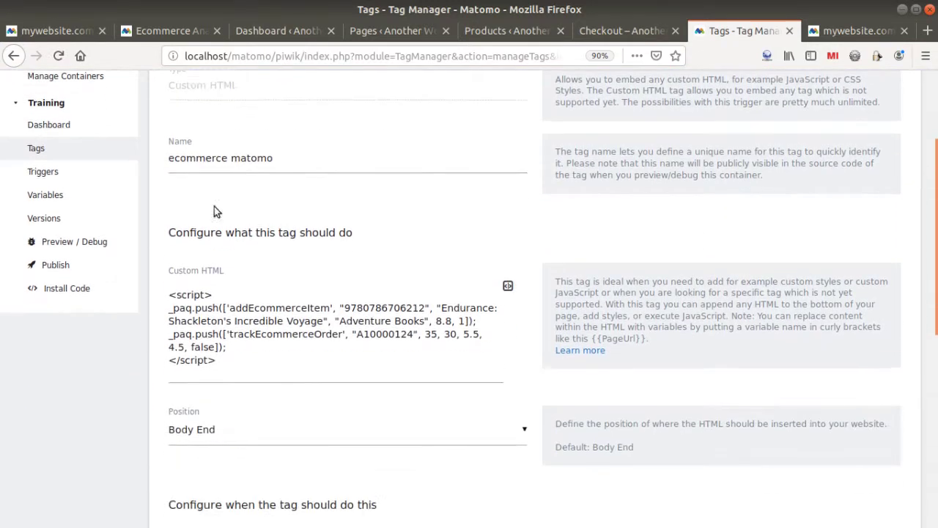
Replace the code between the script tags in the tag's Custom HTML with the copied order tracking example.
left_click_drag(236, 350, 165, 313)
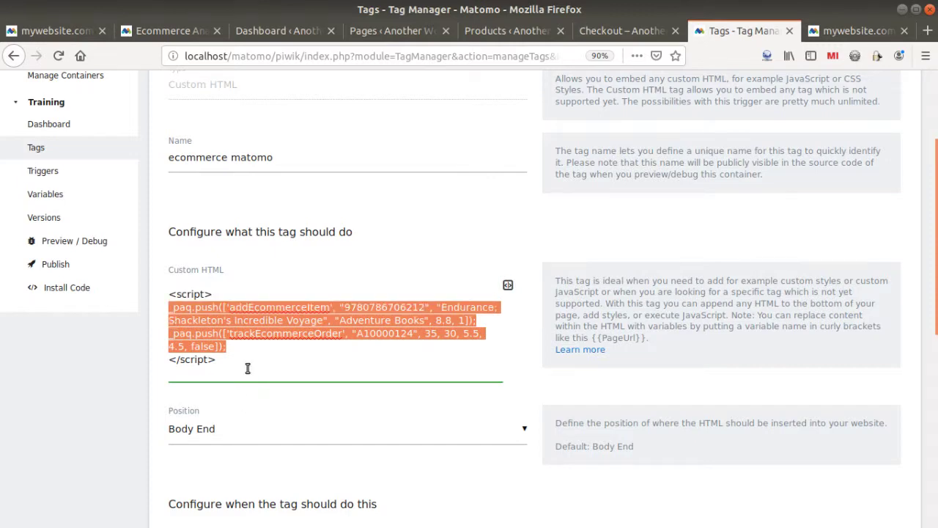
key("BackSpace")
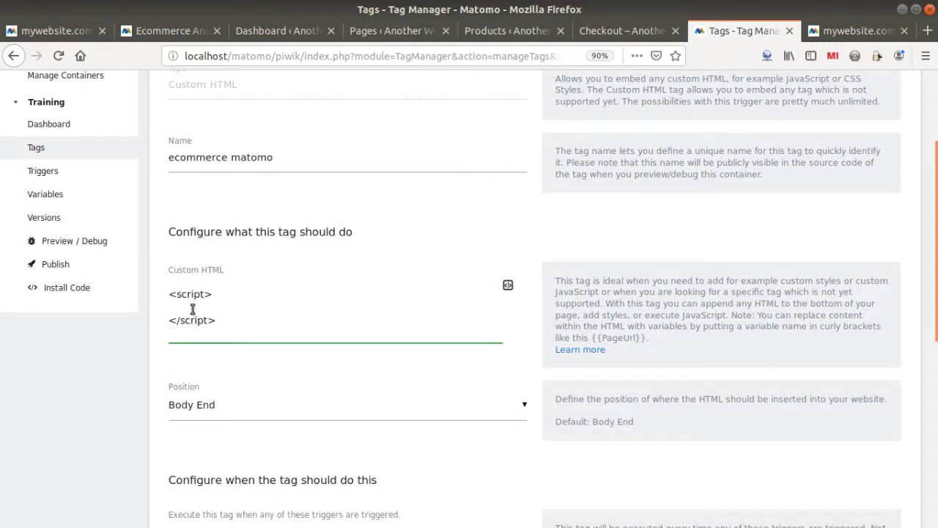
key("ctrl+v")
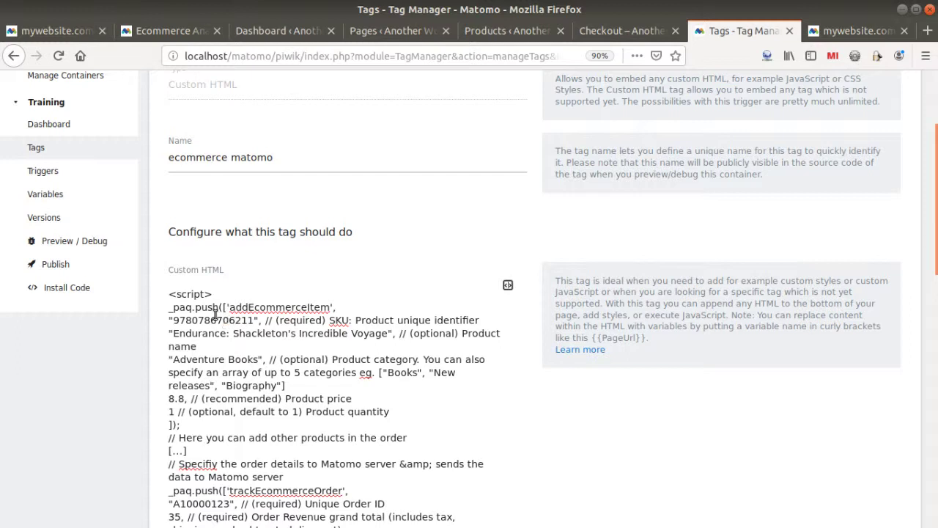
Change the last digit of the unique order ID in the trackEcommerceOrder call to 8.
scroll(213, 309, "down", 3)
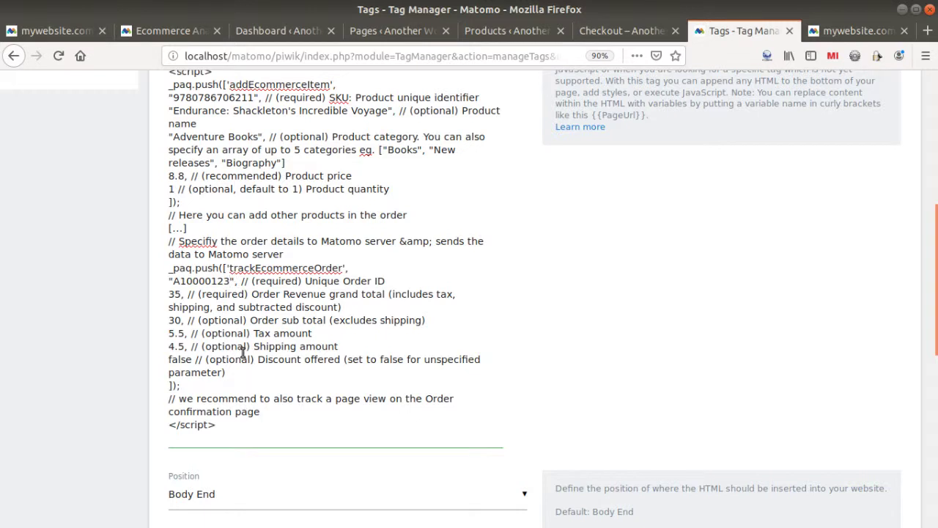
key("BackSpace")
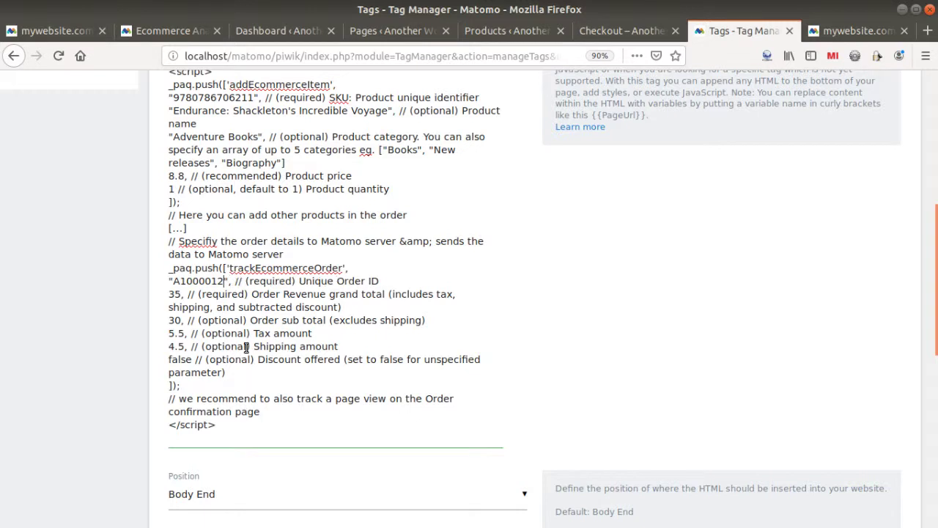
type("8")
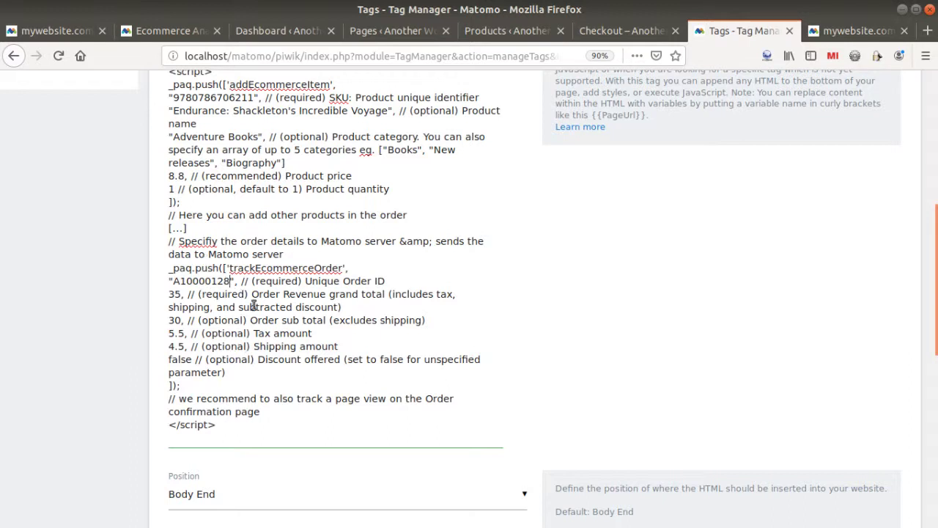
Replace the product name in the addEcommerceItem call with "Hey guys it works" and save the tag.
scroll(247, 293, "up", 2)
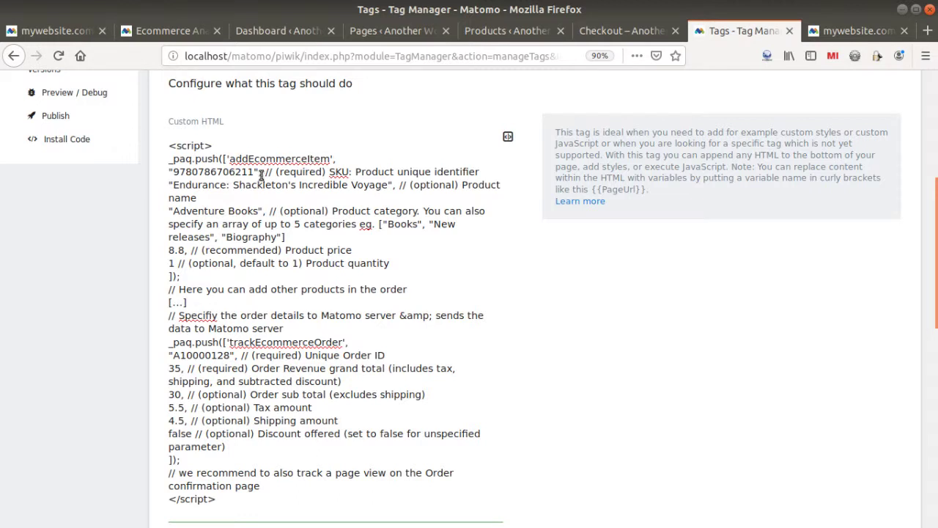
left_click_drag(174, 185, 383, 188)
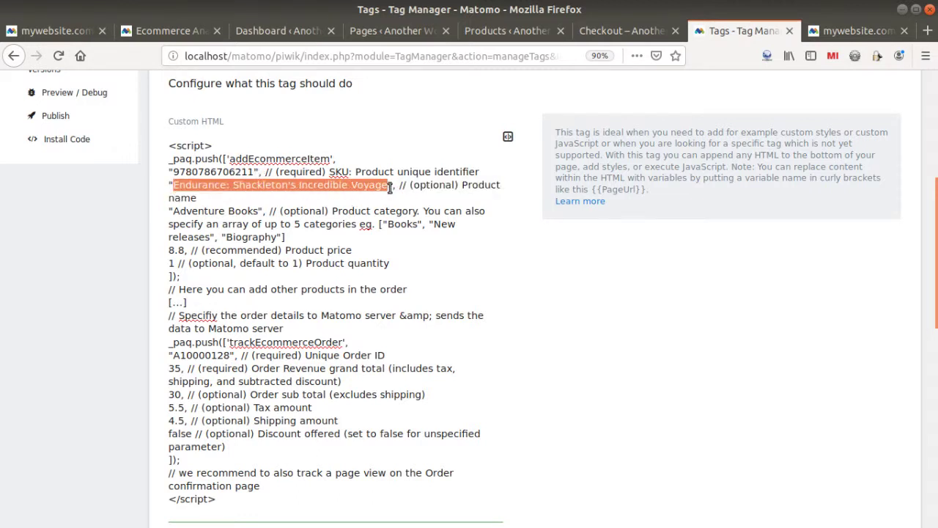
type("Hey gys")
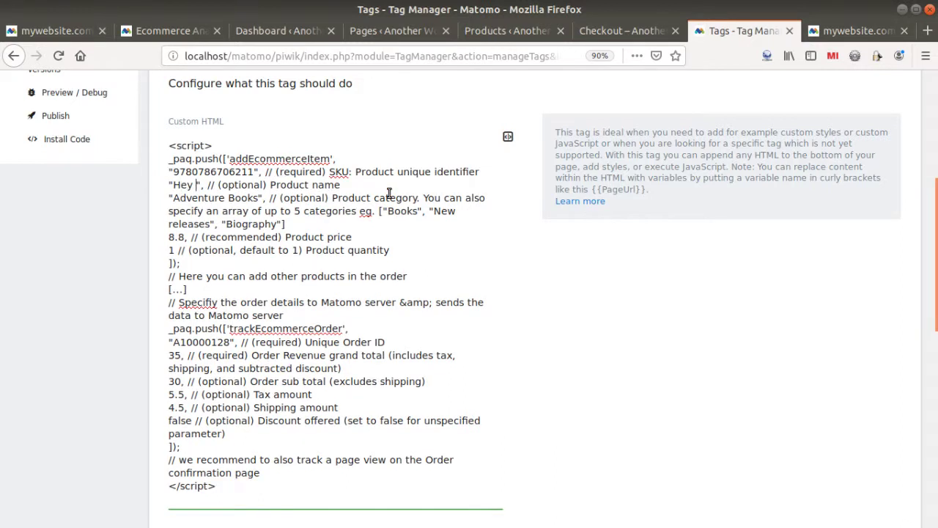
key("Return")
key("BackSpace")
key("BackSpace")
key("BackSpace")
type("uys it works")
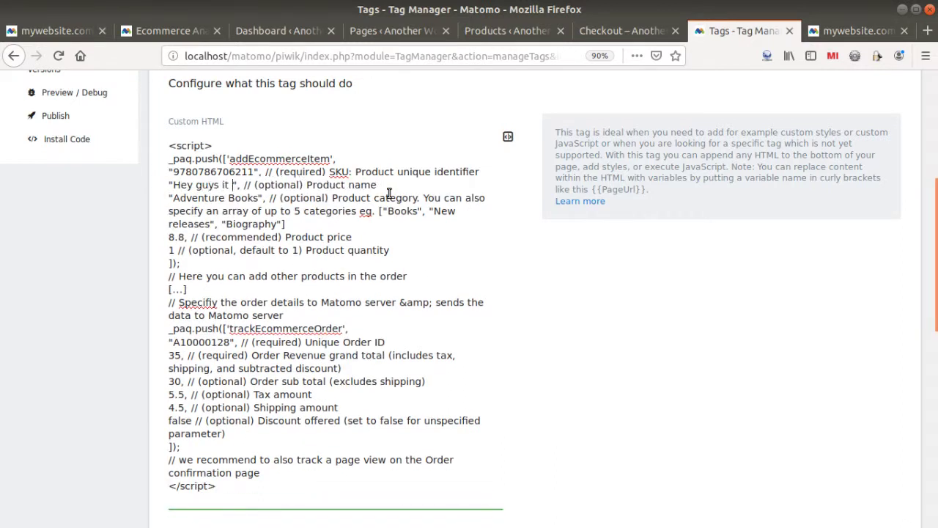
scroll(524, 235, "down", 8)
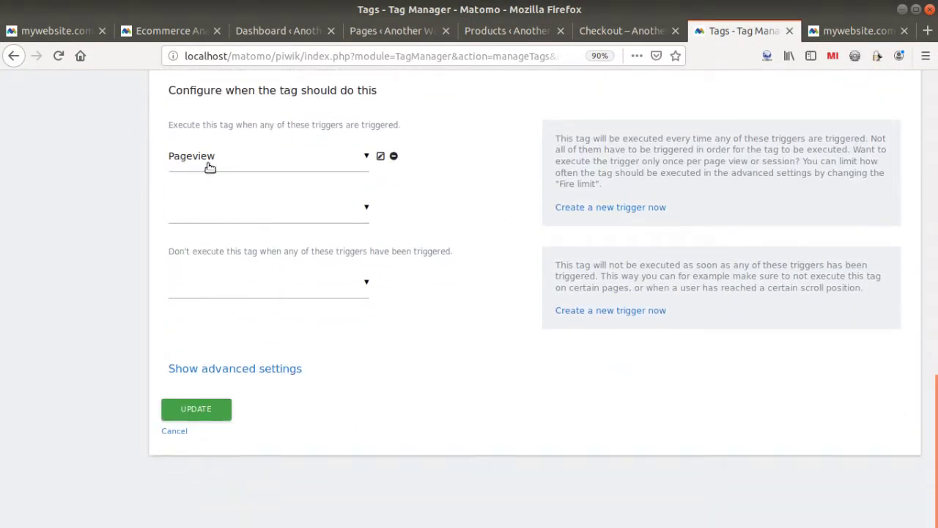
left_click(196, 409)
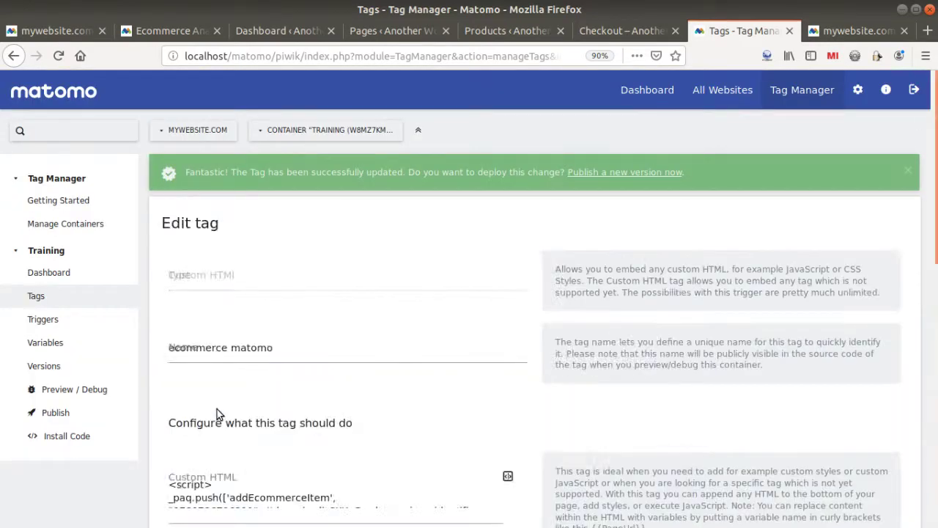
Start a new container version named "go" and try to publish it to the Live environment.
scroll(502, 271, "up", 2)
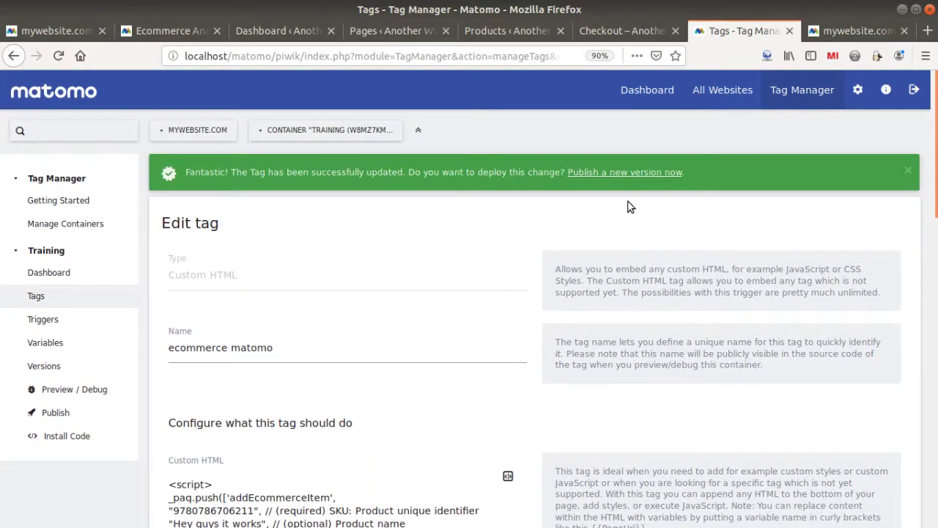
left_click(625, 176)
left_click(189, 189)
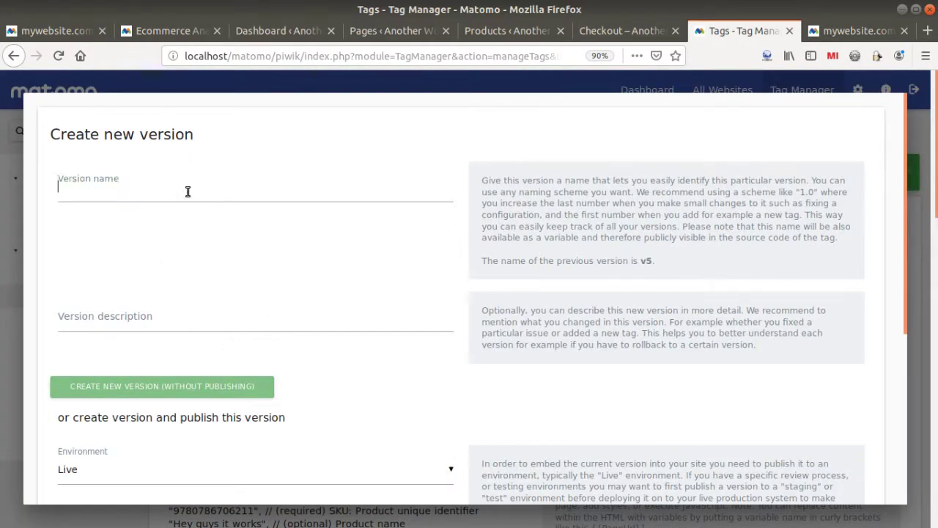
type("v6")
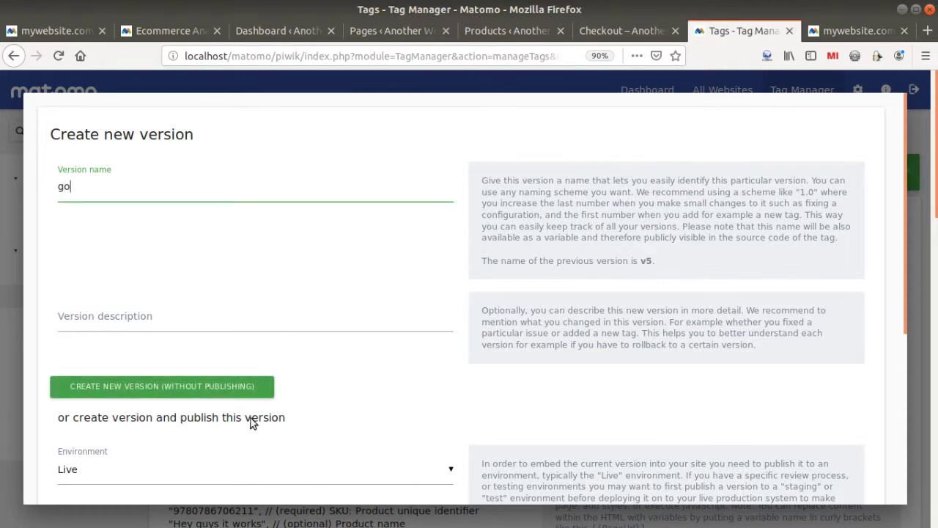
scroll(251, 419, "down", 4)
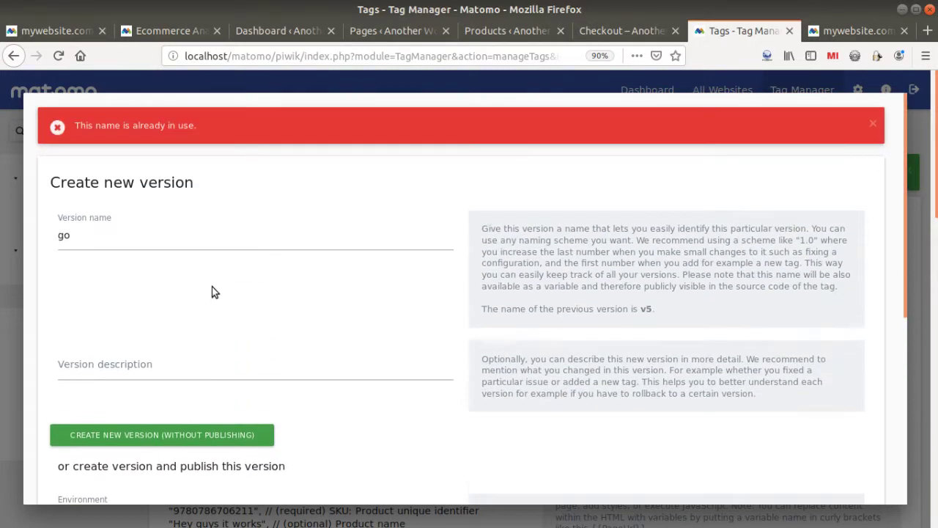
Give the new version a different name and publish the release to the Live environment.
left_click(207, 242)
scroll(215, 286, "down", 5)
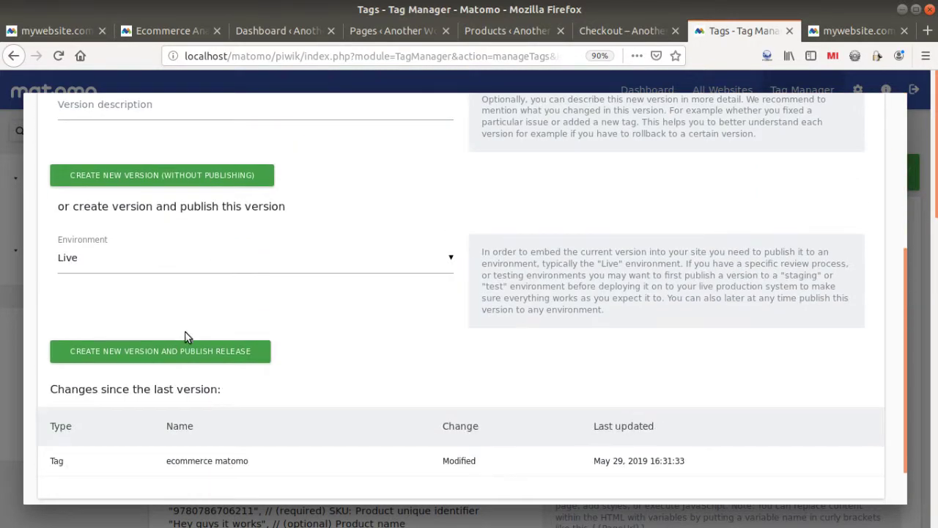
left_click(171, 353)
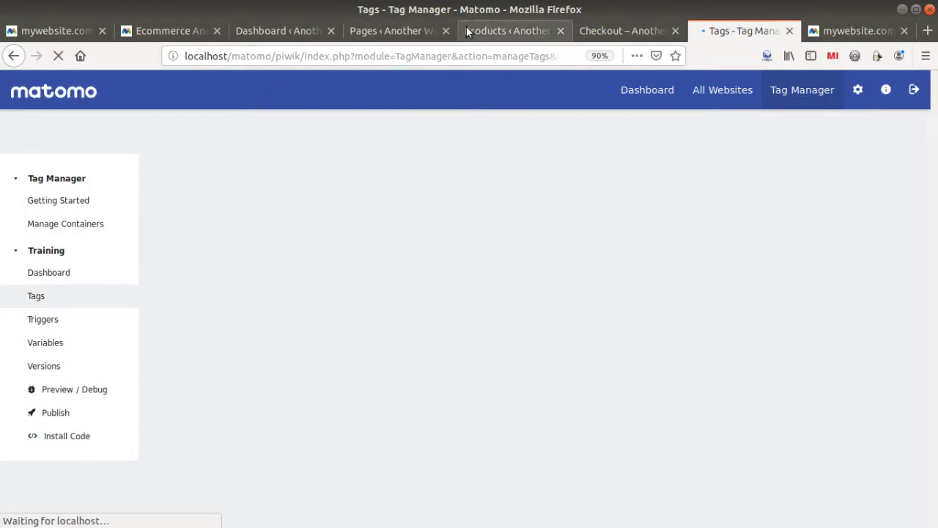
Switch to the WordPress product list, highlight the localhost/wordpress part of its address, and dismiss the break reminder.
left_click(484, 31)
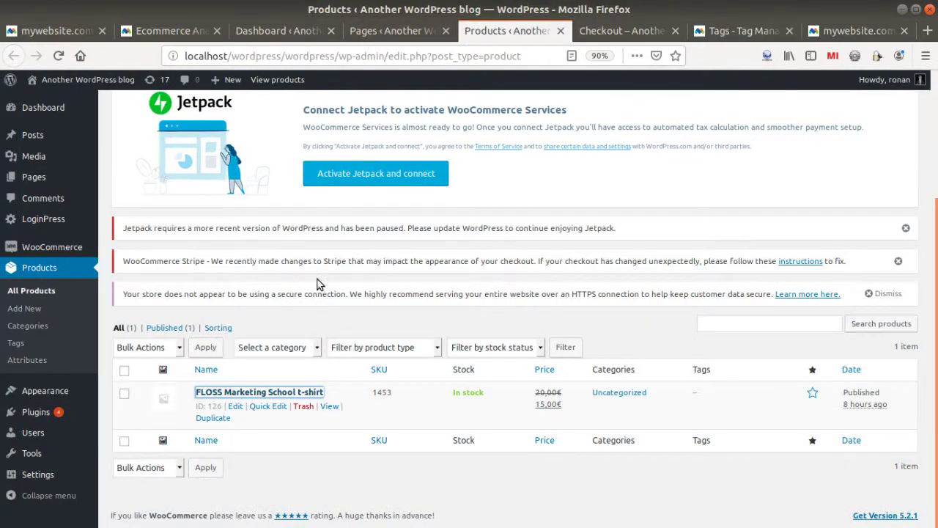
scroll(315, 286, "up", 4)
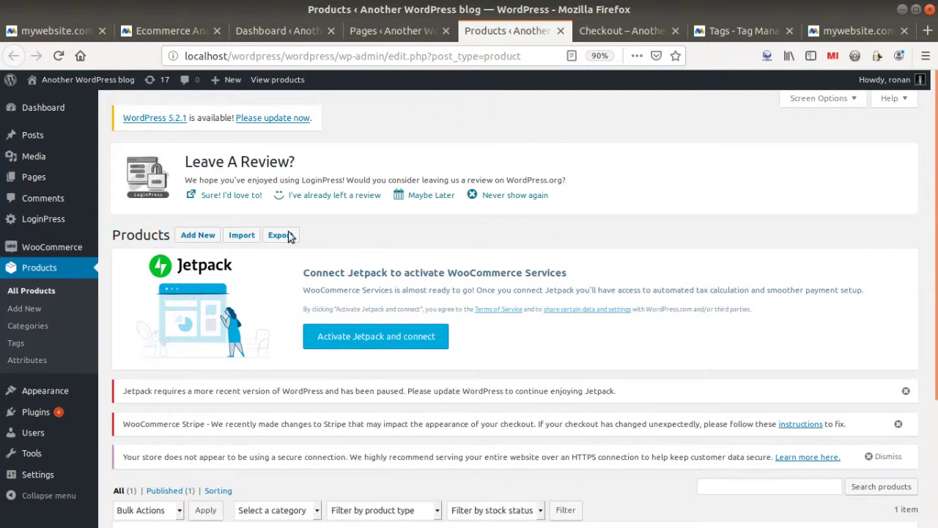
left_click_drag(285, 56, 185, 56)
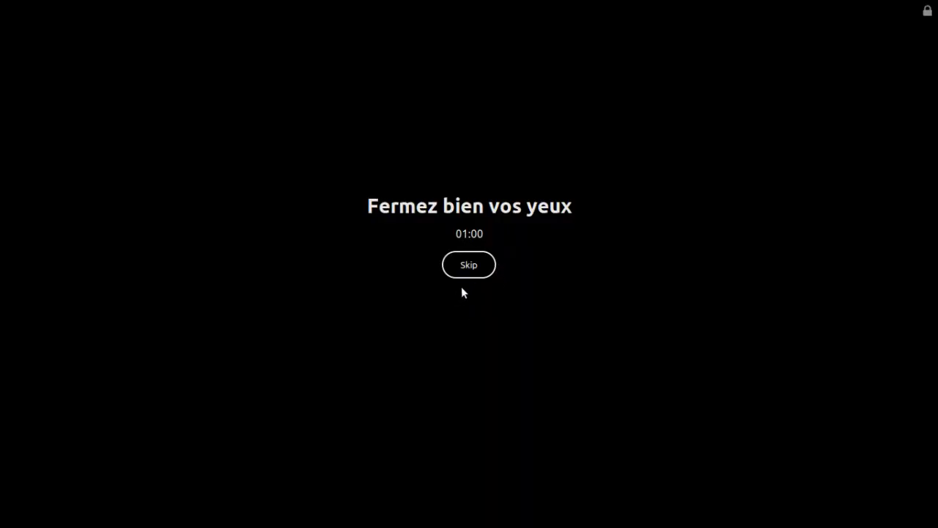
left_click(462, 270)
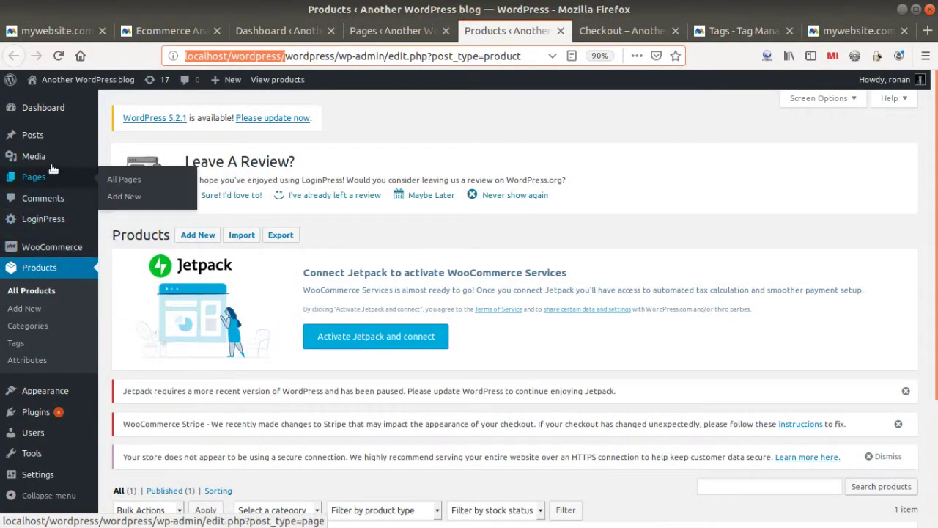
Look through the installed WordPress plugins and highlight the WooCommerce entry.
scroll(48, 367, "down", 2)
left_click(32, 413)
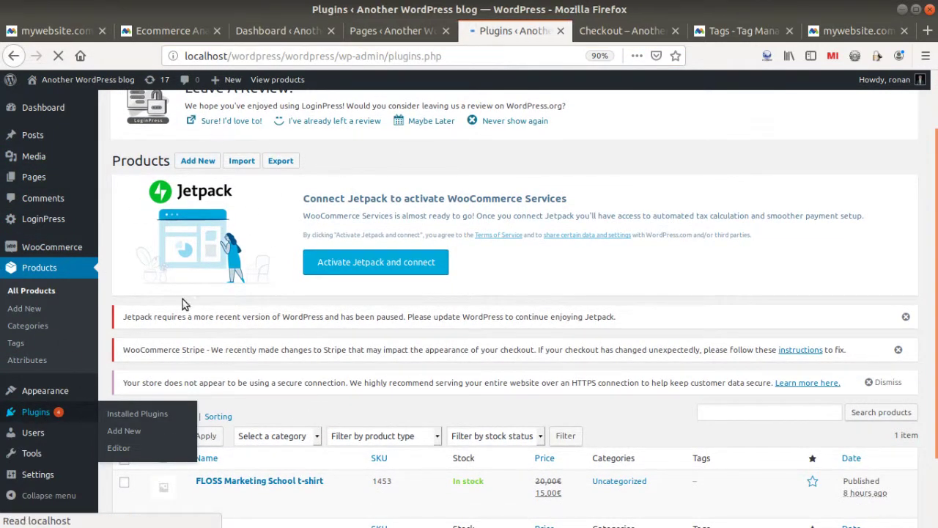
scroll(290, 315, "down", 7)
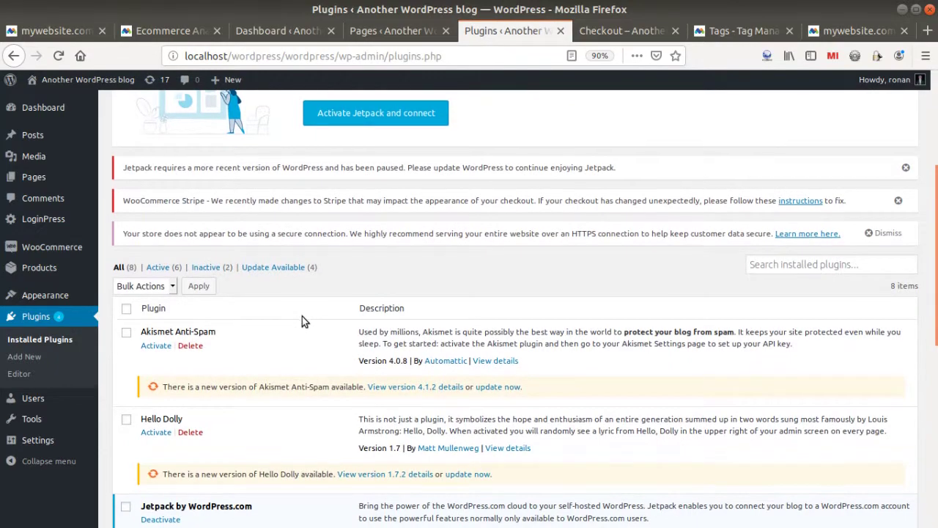
scroll(302, 320, "down", 1)
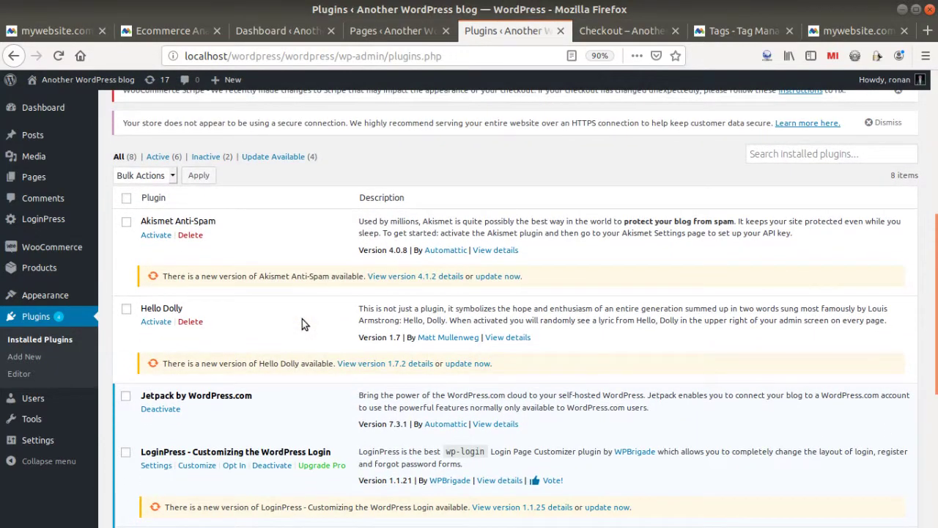
scroll(302, 319, "down", 5)
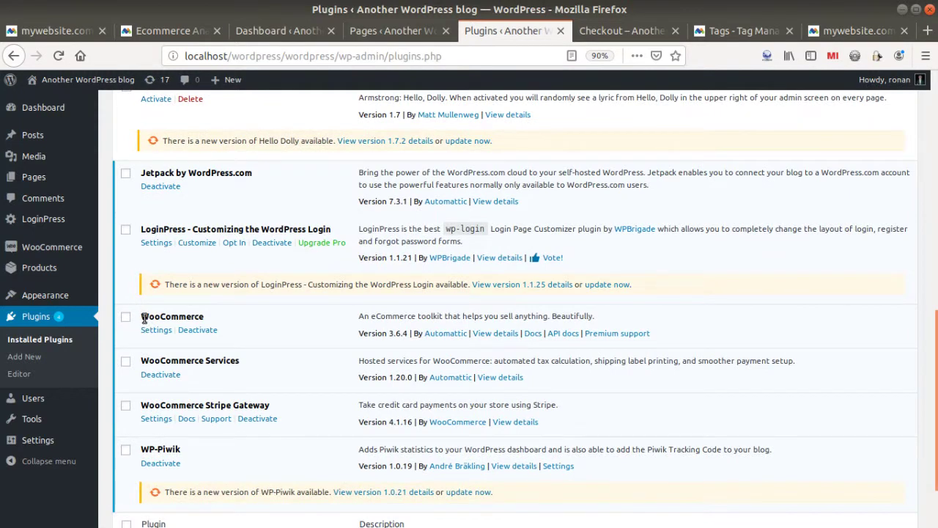
left_click_drag(143, 316, 205, 315)
scroll(216, 312, "up", 5)
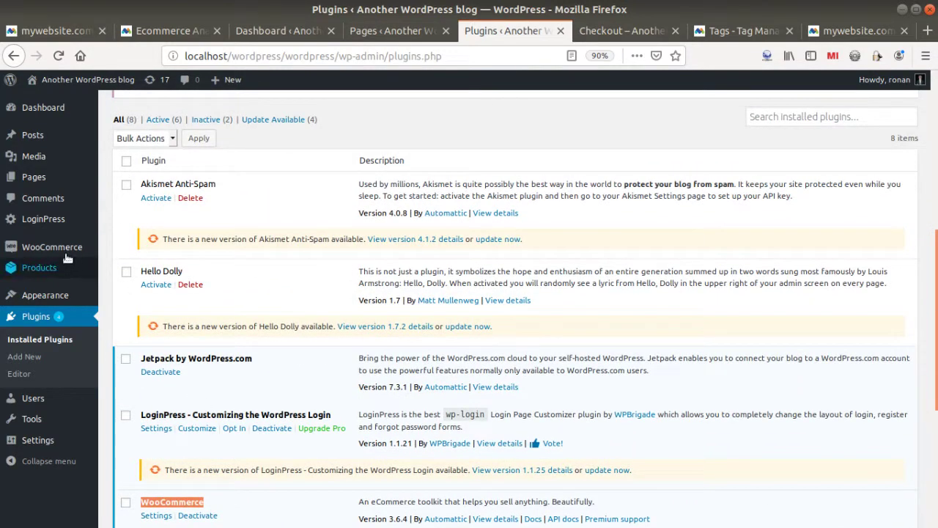
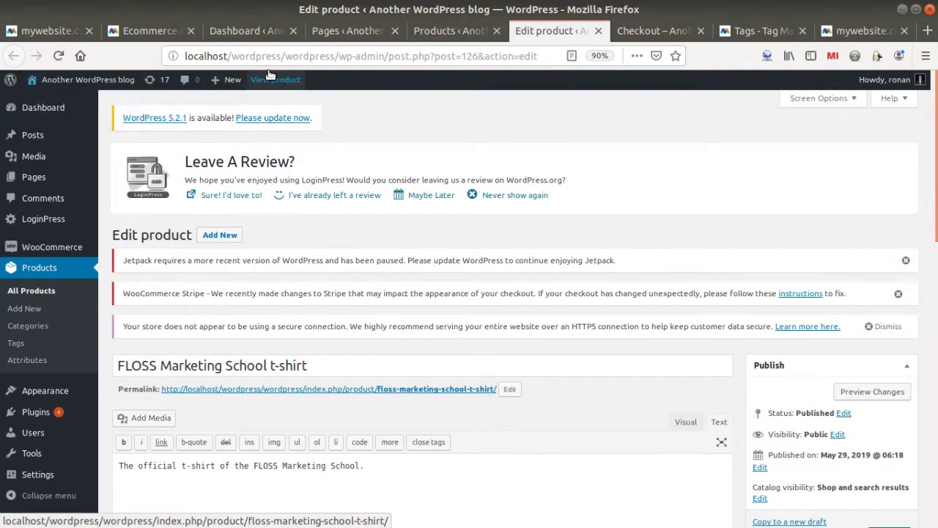
View the FLOSS Marketing School t-shirt product page in the shop, look over its purchase area, and reload the page.
left_click(274, 79)
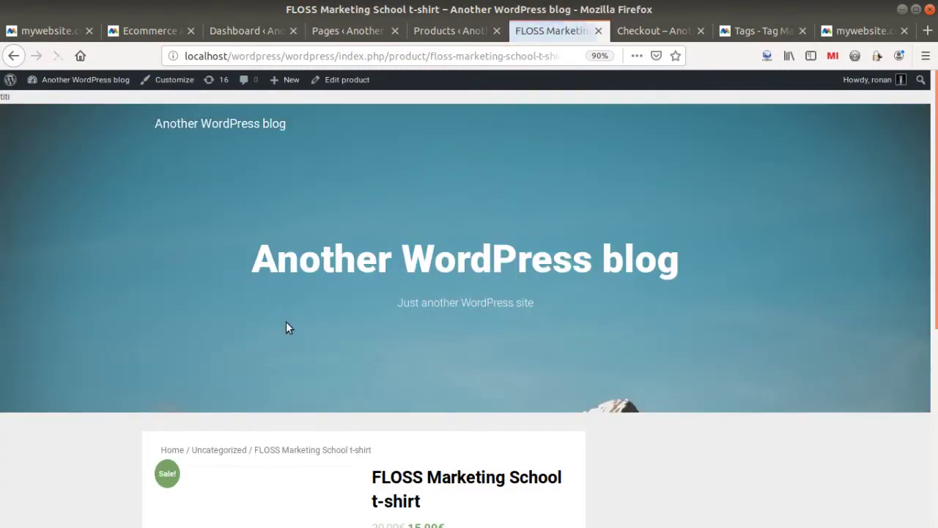
scroll(379, 258, "down", 4)
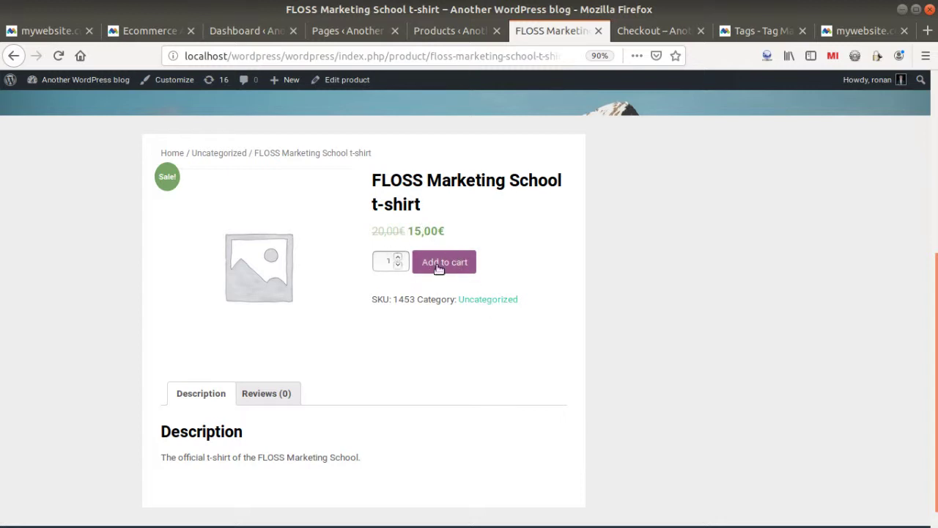
scroll(419, 295, "up", 2)
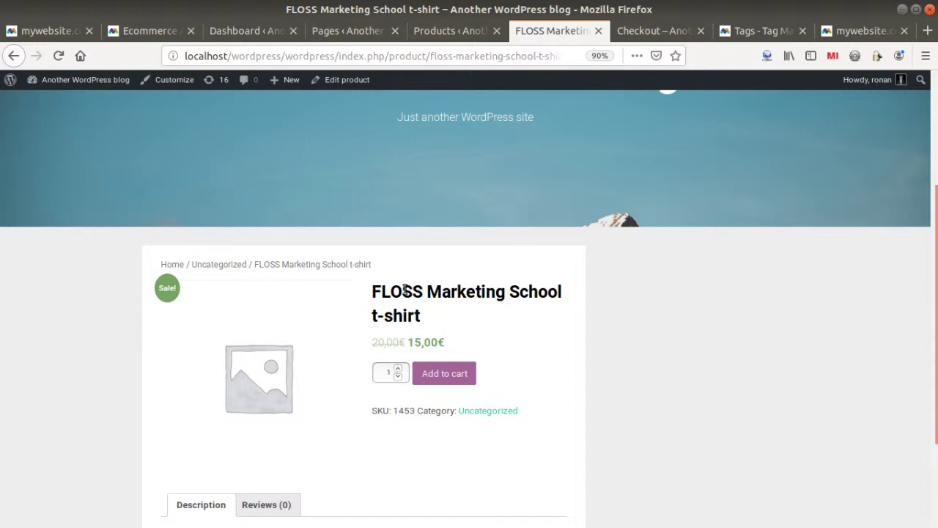
scroll(388, 312, "down", 2)
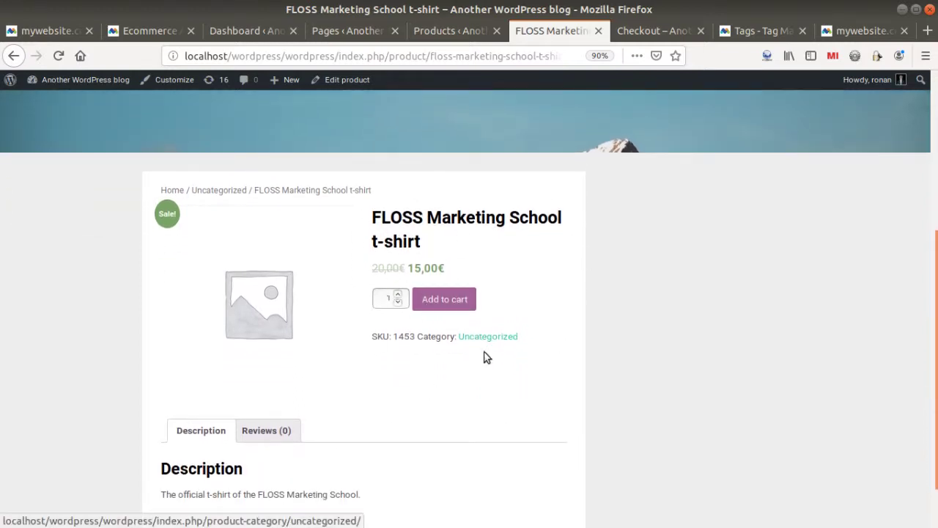
scroll(433, 364, "up", 3)
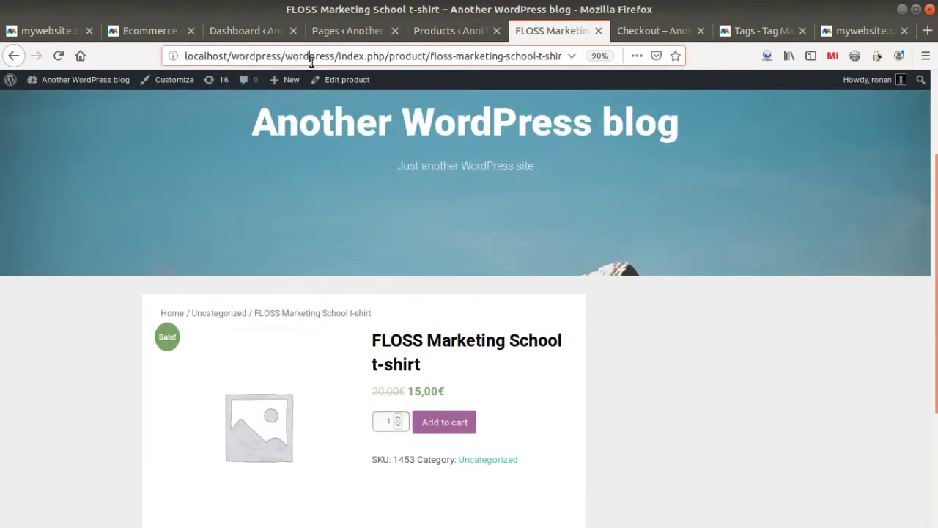
key("F5")
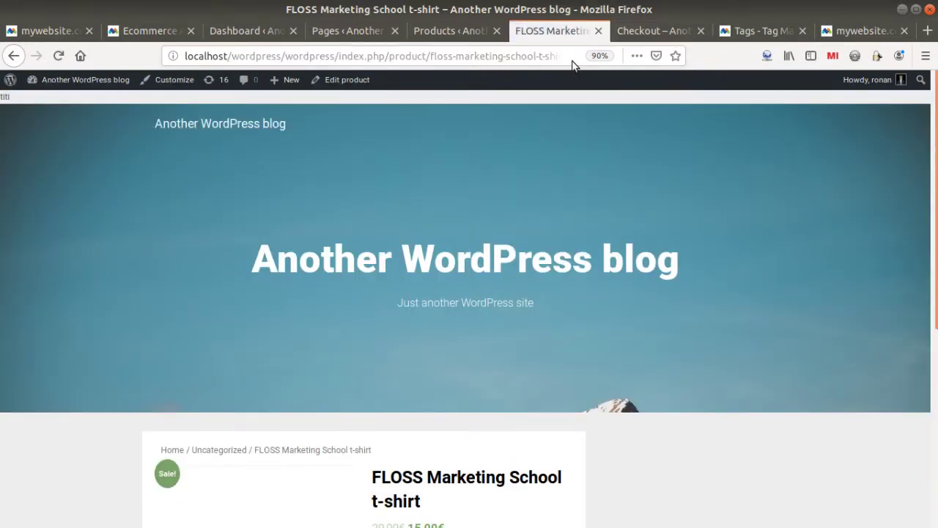
Switch to Matomo's Ecommerce Log, refresh the report, and check the most recent visit for an ecommerce order.
left_click(827, 35)
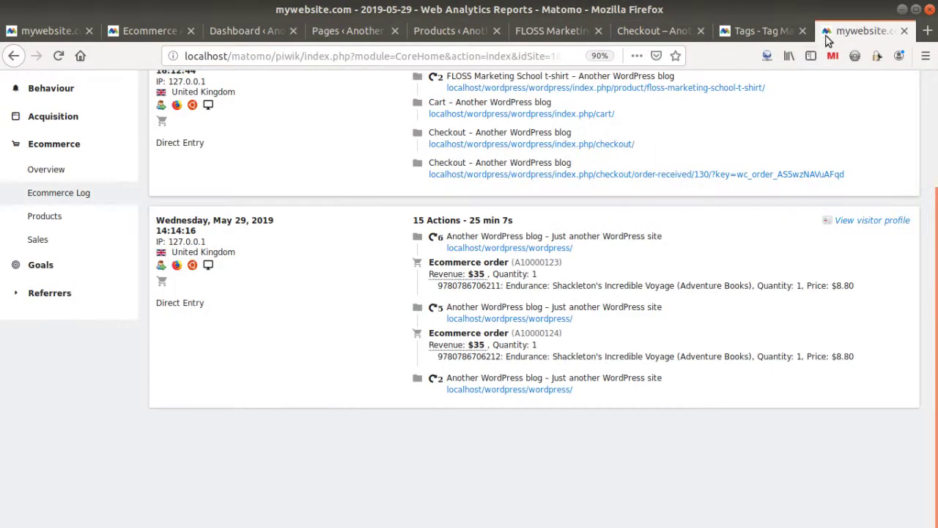
scroll(402, 238, "up", 3)
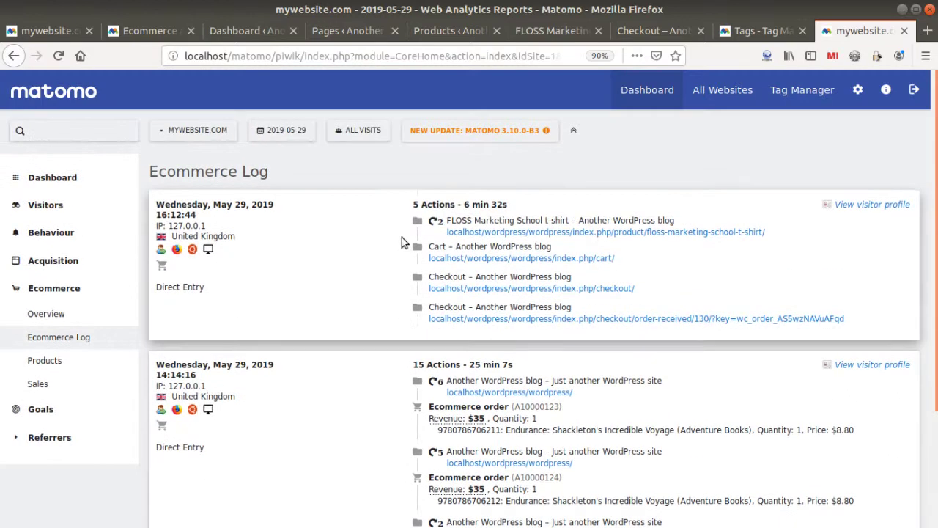
left_click(59, 55)
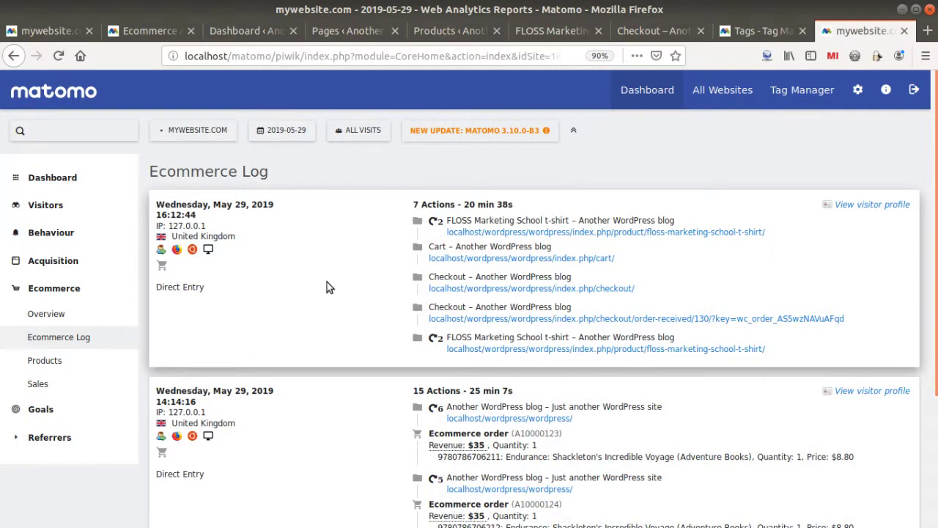
scroll(334, 284, "down", 3)
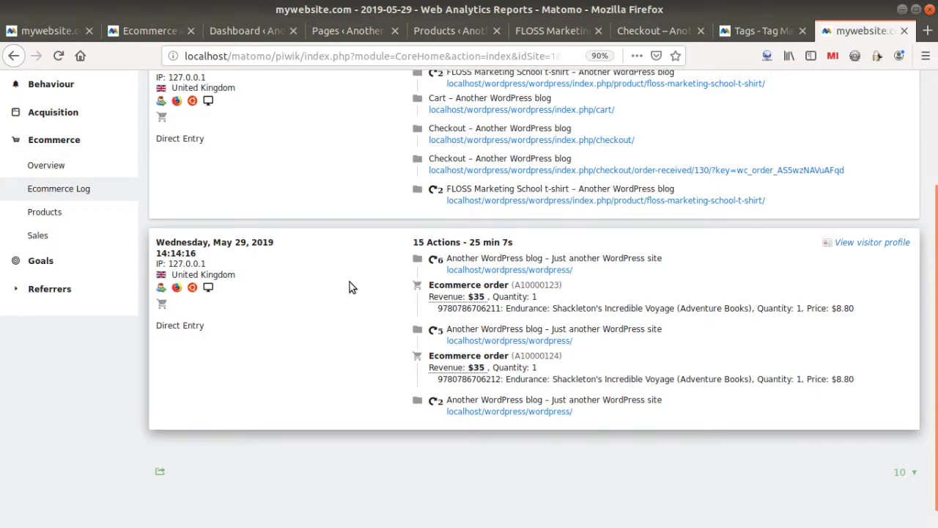
scroll(403, 340, "up", 3)
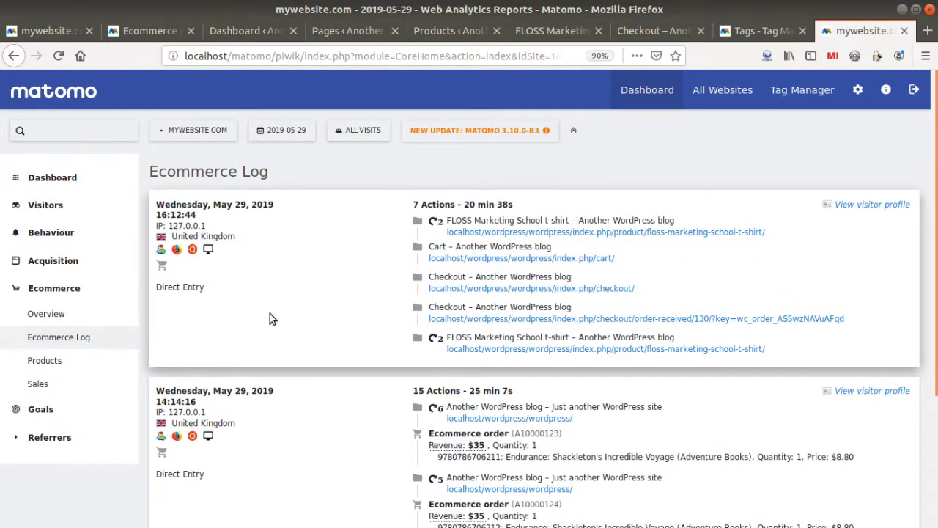
mouse_move(164, 264)
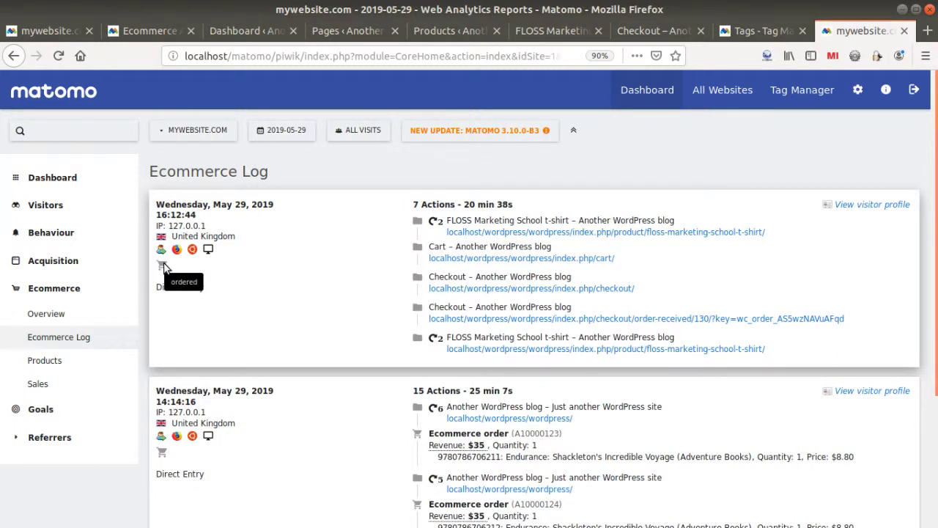
Show the Visits Log, bring up the visitor profile of the latest visit, and compare its recent visits for tracked orders.
left_click(70, 211)
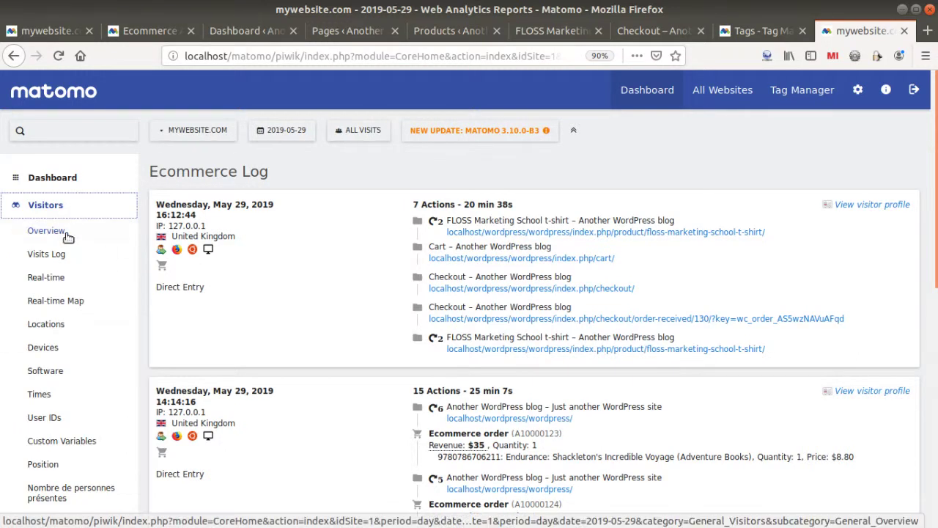
left_click(63, 251)
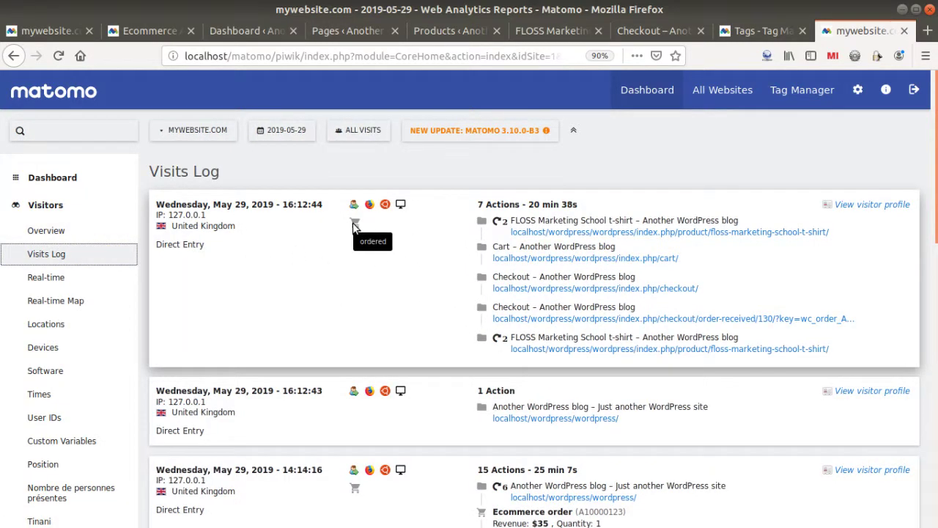
left_click(843, 204)
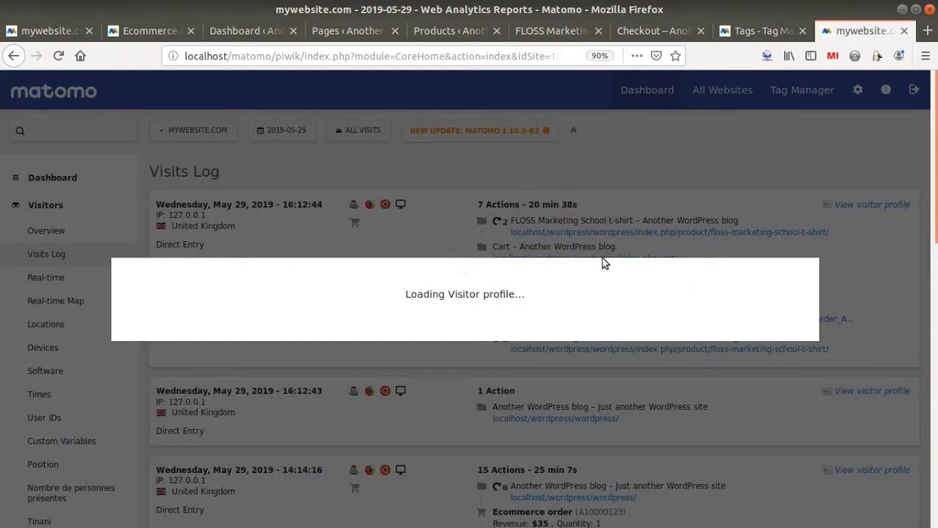
scroll(555, 232, "down", 10)
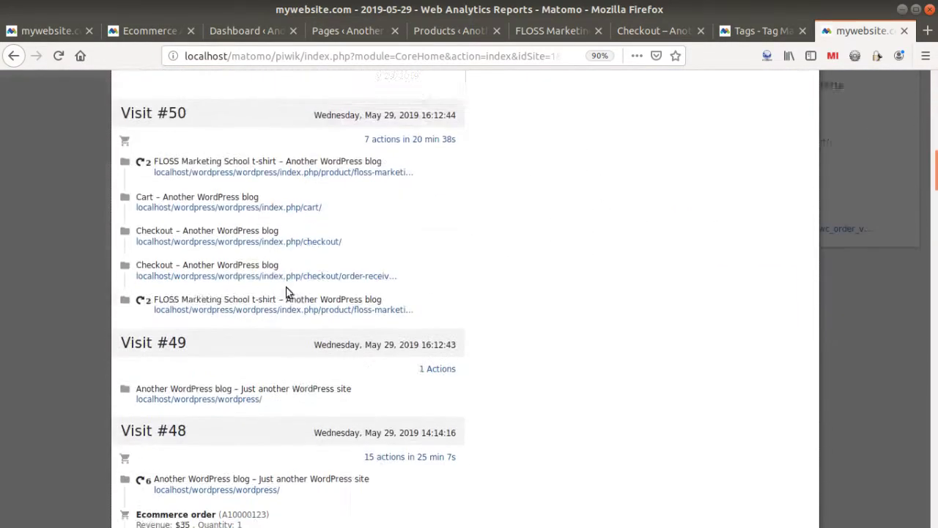
scroll(286, 291, "down", 1)
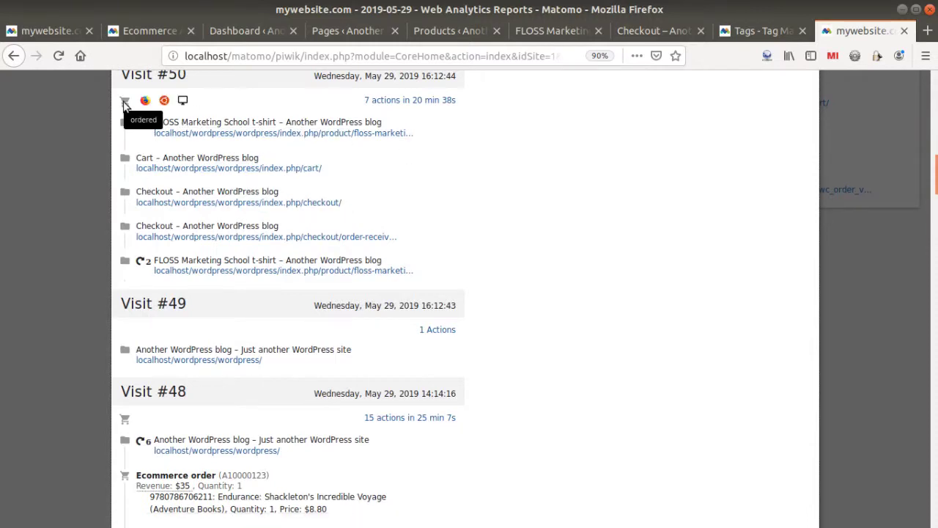
scroll(154, 220, "down", 5)
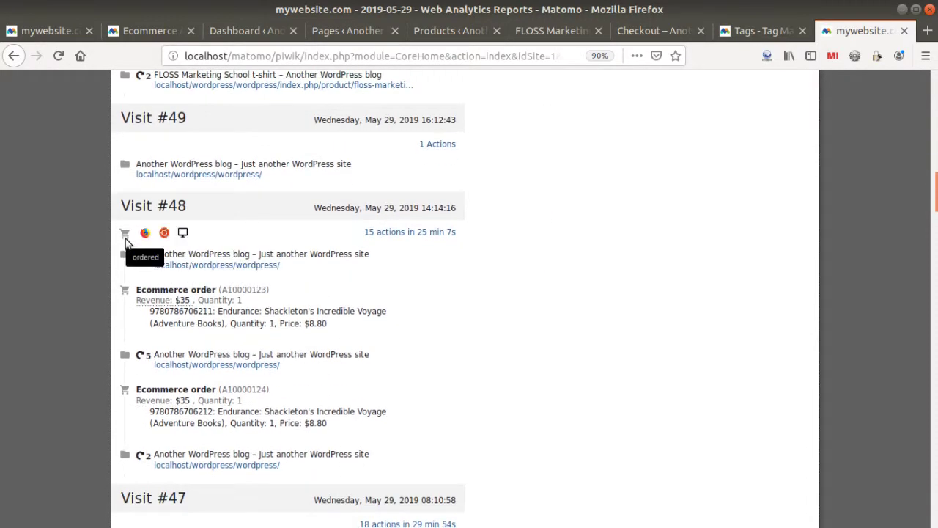
scroll(308, 344, "up", 12)
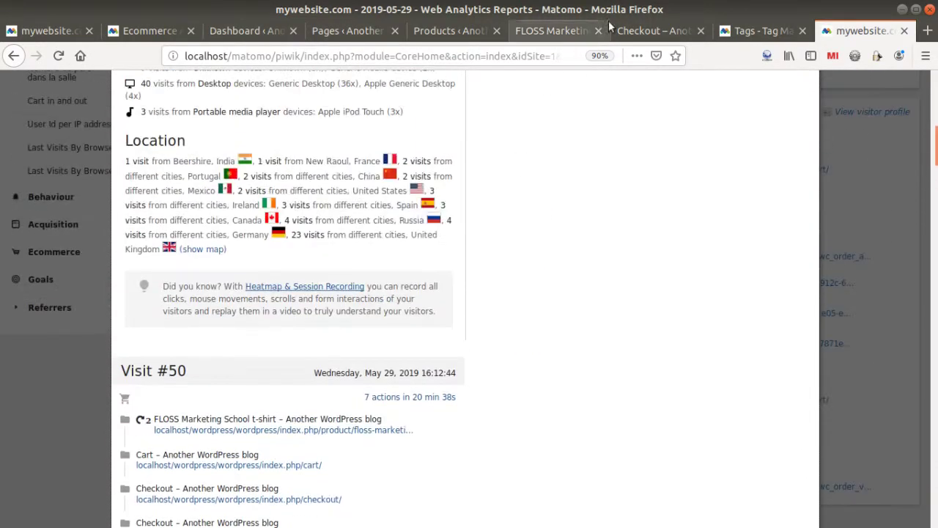
Return to the t-shirt product page and inspect the JavaScript syntax error in the browser's developer console.
left_click(645, 30)
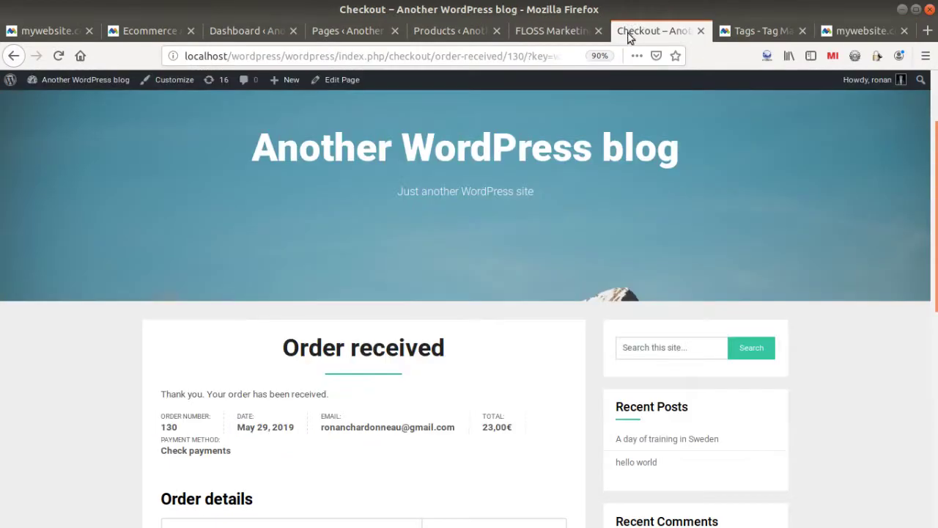
left_click(426, 31)
left_click(551, 32)
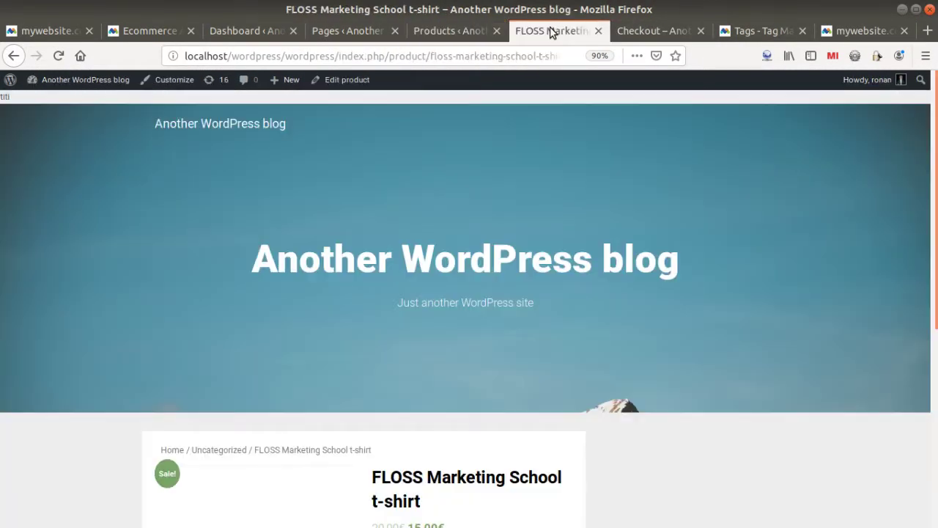
scroll(467, 298, "down", 3)
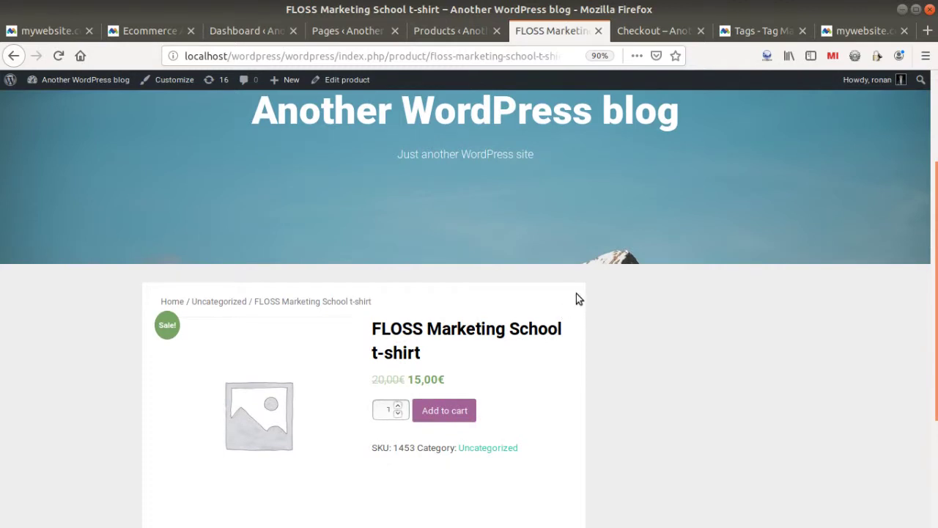
right_click(576, 294)
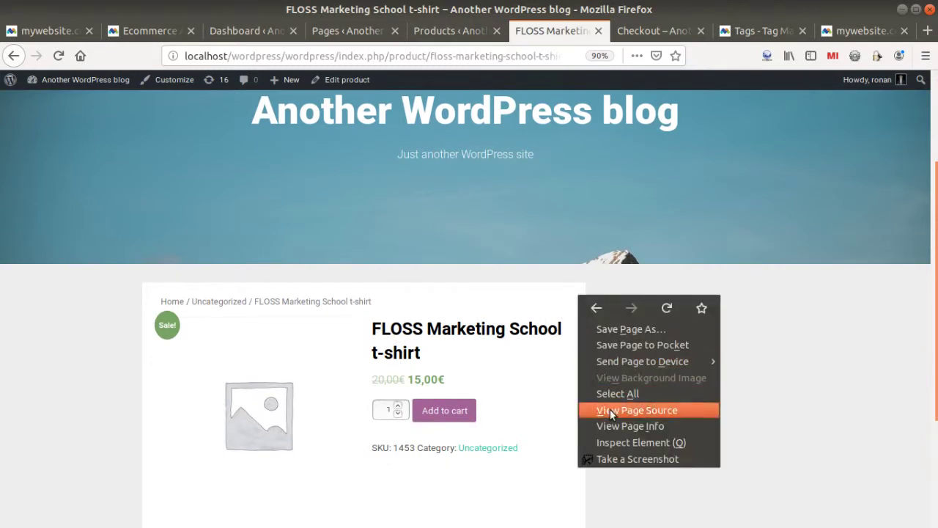
left_click(631, 445)
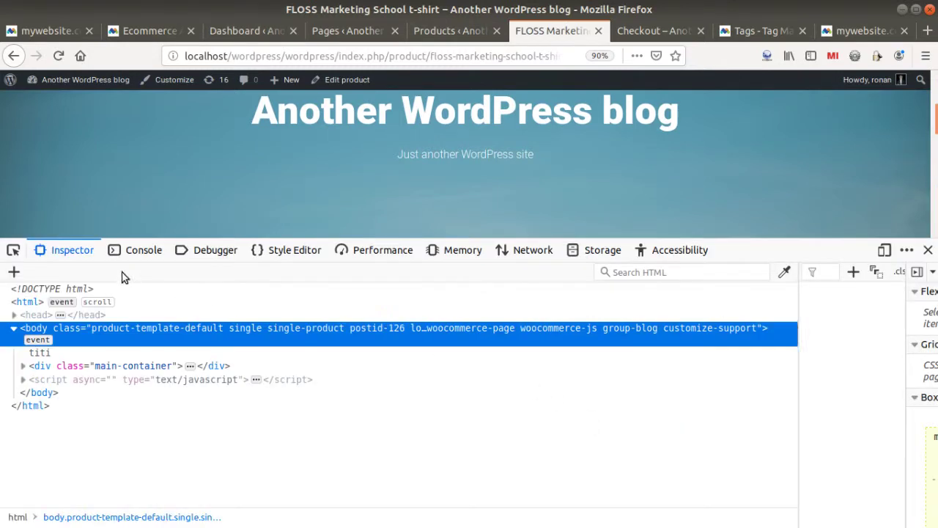
left_click(128, 250)
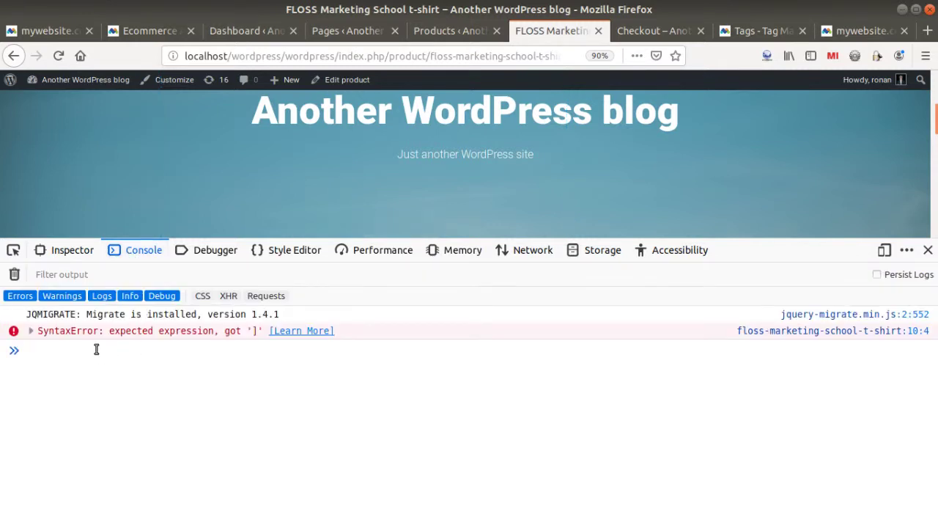
left_click(30, 331)
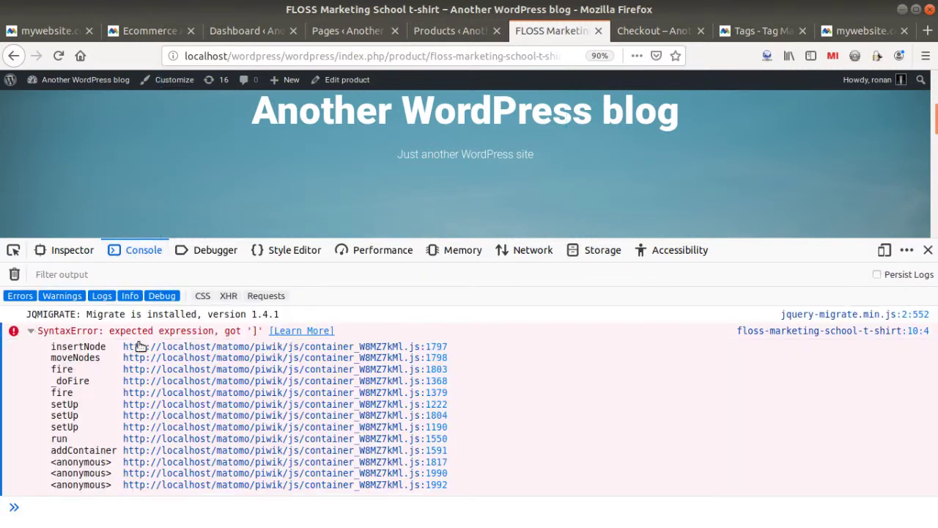
left_click_drag(225, 330, 256, 331)
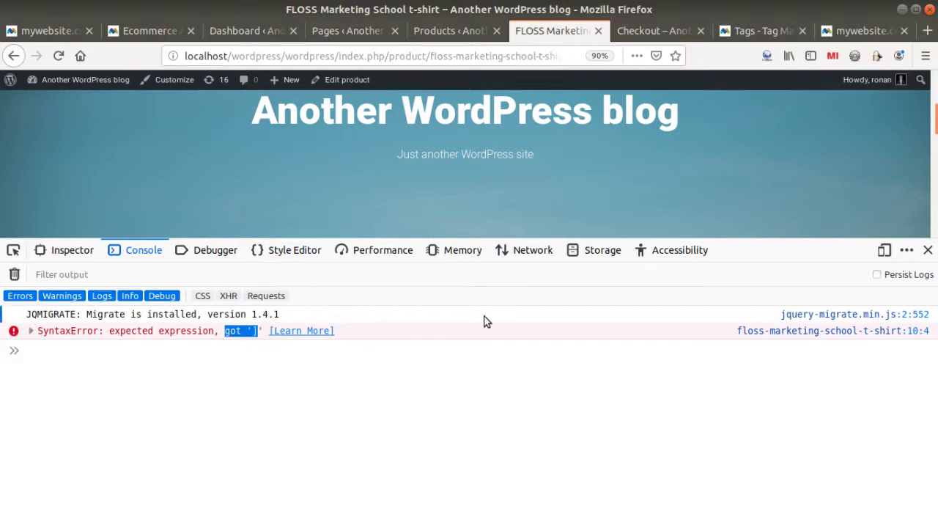
Go back to the tag being edited in Tag Manager and delete the "[…]" placeholder line from its Custom HTML.
left_click(429, 29)
left_click(344, 31)
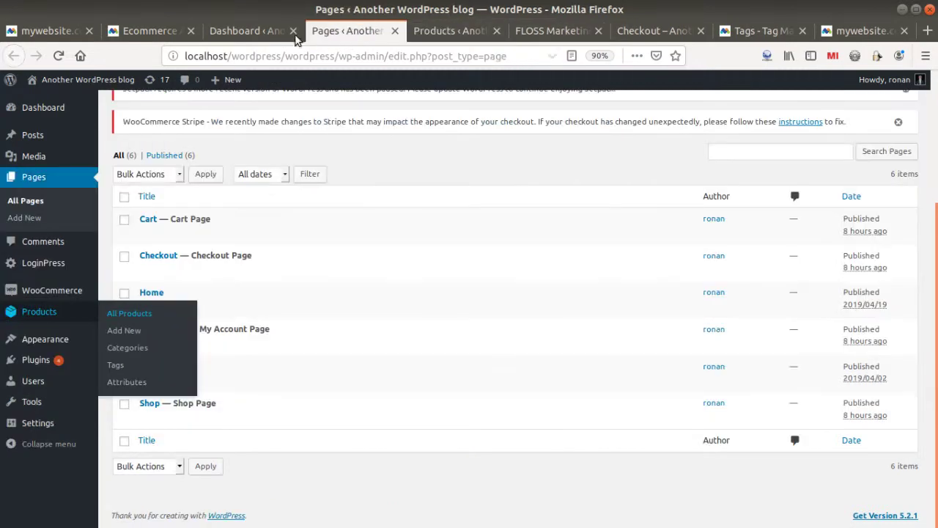
left_click(259, 32)
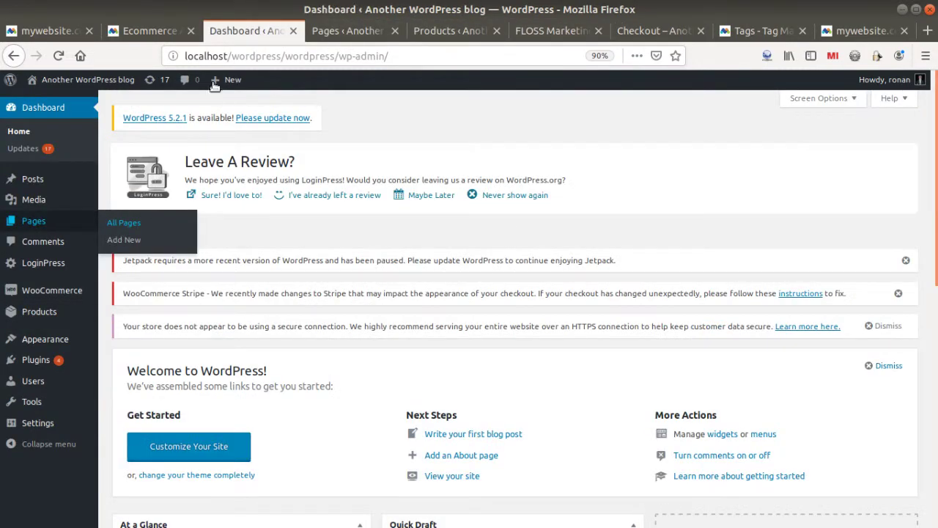
left_click(745, 30)
scroll(532, 269, "down", 4)
scroll(531, 270, "down", 5)
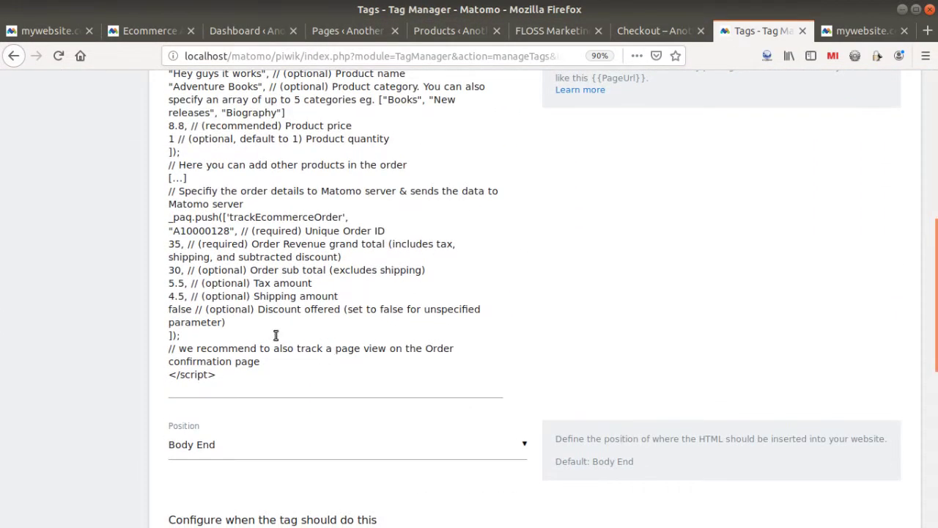
left_click(169, 336)
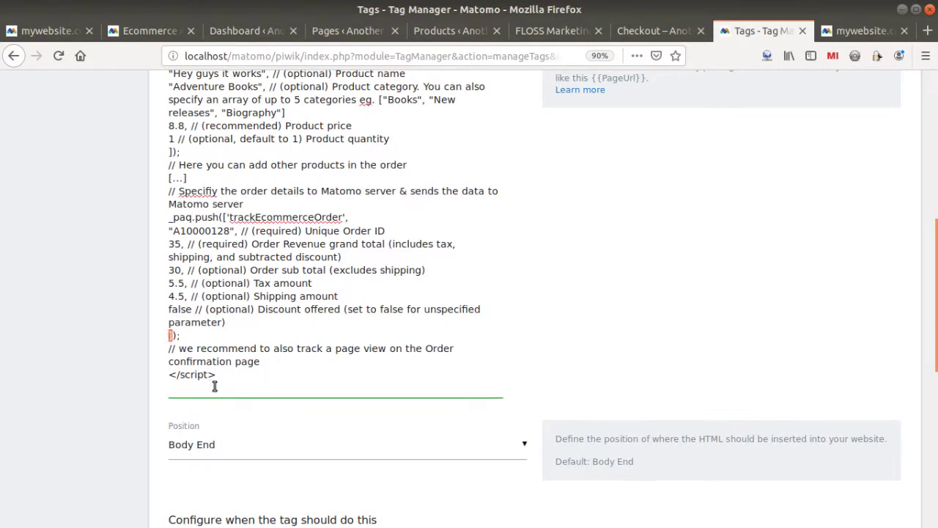
scroll(228, 309, "up", 3)
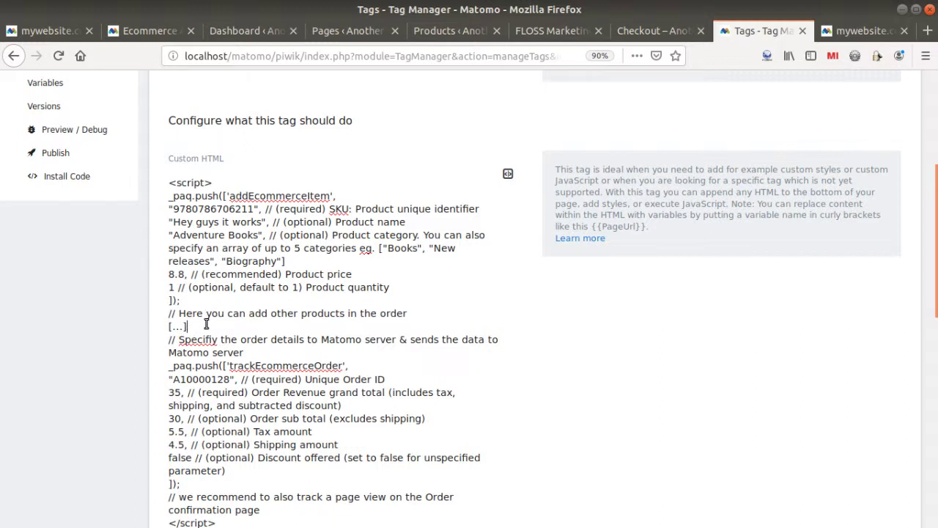
key("shift+Home")
key("BackSpace")
key("BackSpace")
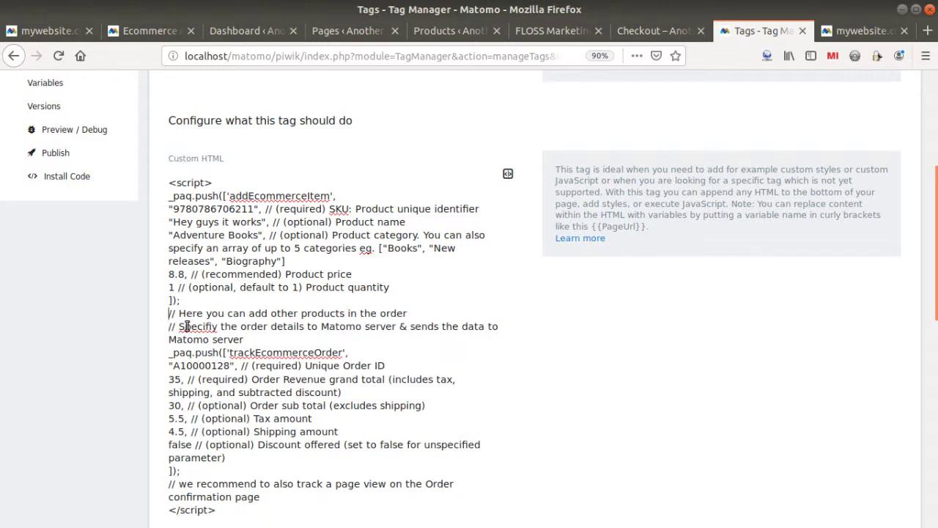
Delete the comments about adding other products and specifying the order details from the tag's Custom HTML.
key("shift+Down")
key("shift+Down")
key("shift+Down")
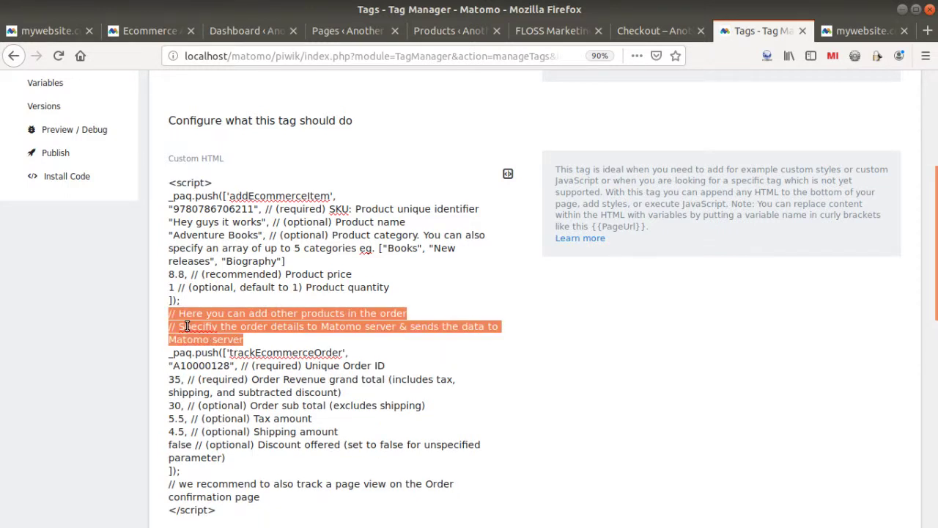
key("BackSpace")
scroll(246, 353, "down", 13)
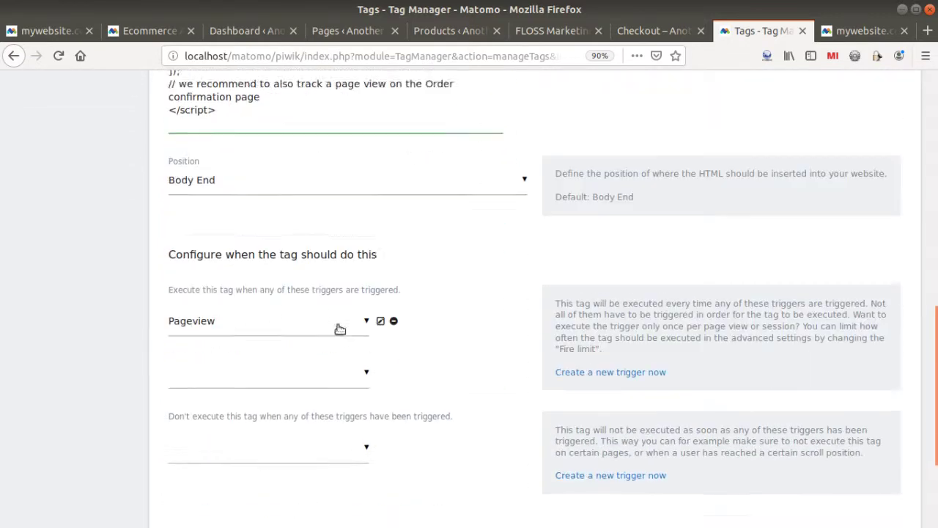
Update the ecommerce matomo tag and publish the change to the Live environment as a new version named "go2".
left_click(214, 409)
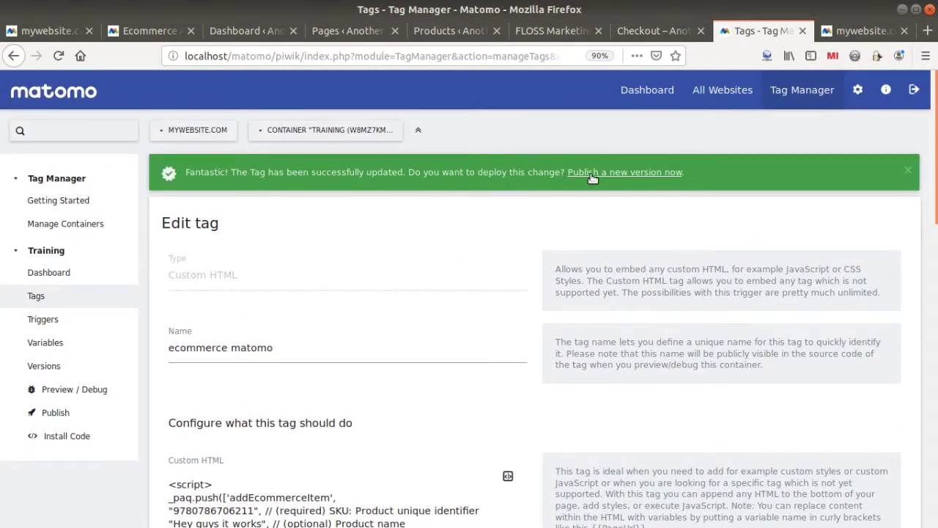
left_click(593, 175)
left_click(227, 187)
type("g")
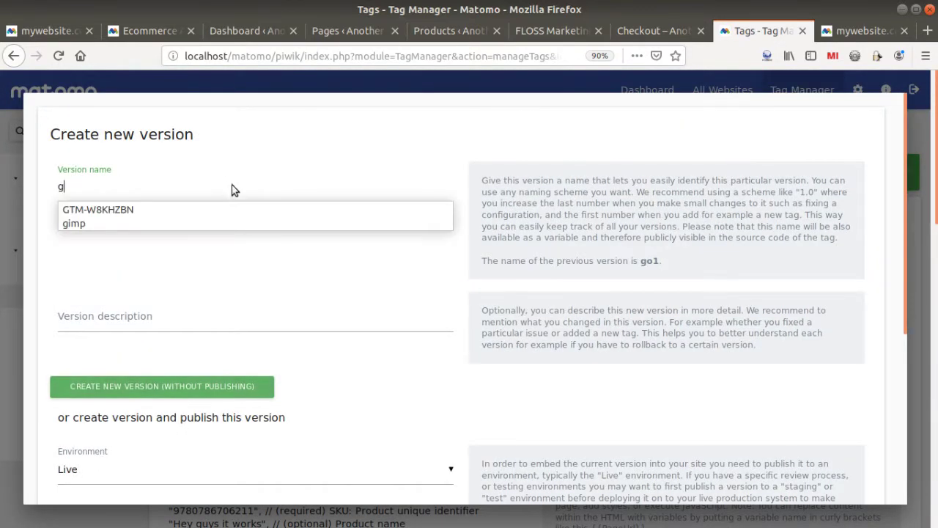
type("o2")
scroll(171, 288, "down", 4)
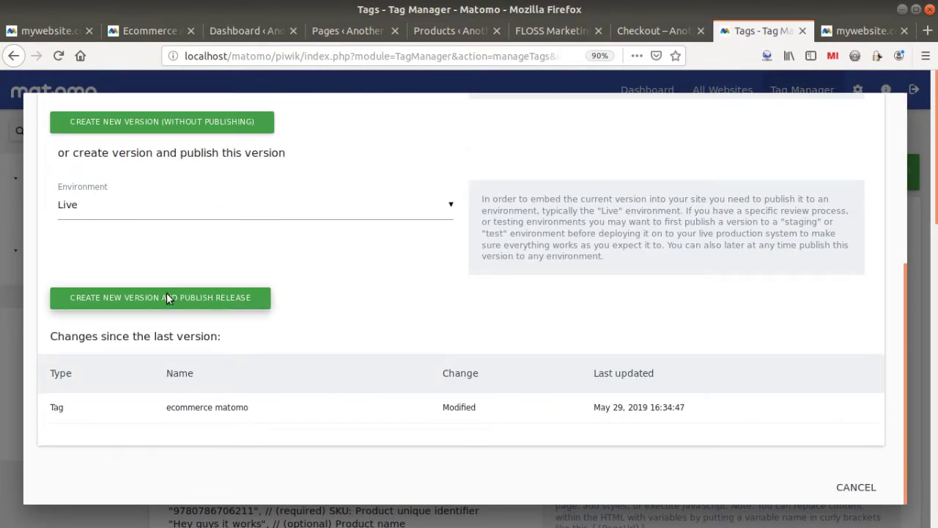
left_click(167, 293)
Reload the t-shirt product page, then refresh the Visits Log and check the latest visit for the ecommerce order and its product name.
left_click(550, 33)
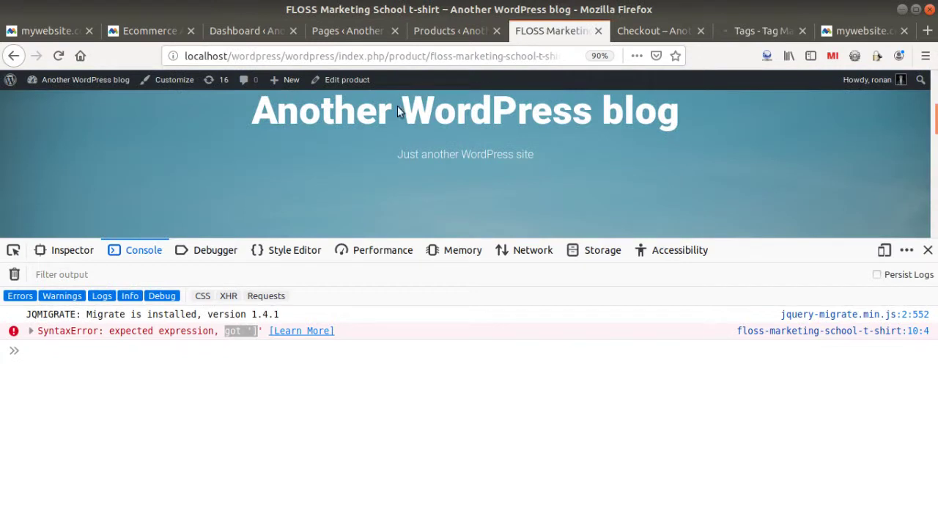
key("F5")
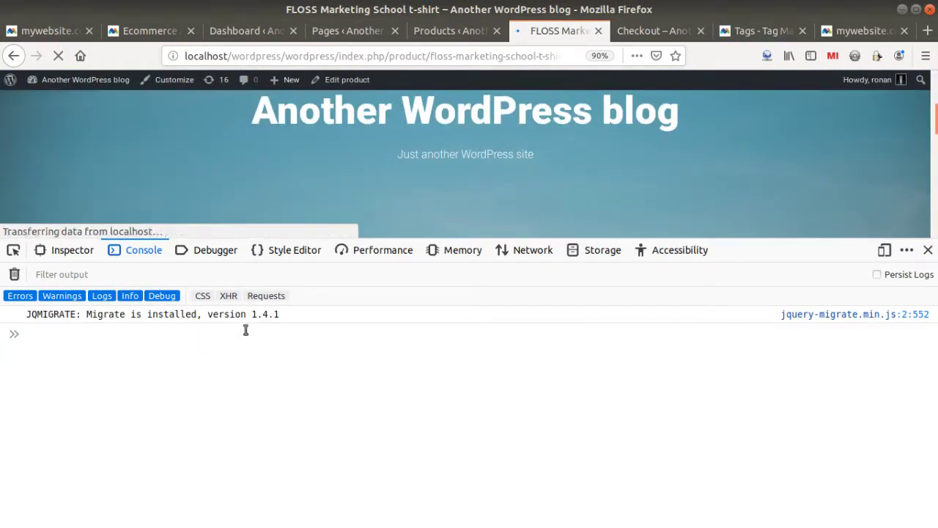
left_click(862, 30)
left_click(920, 170)
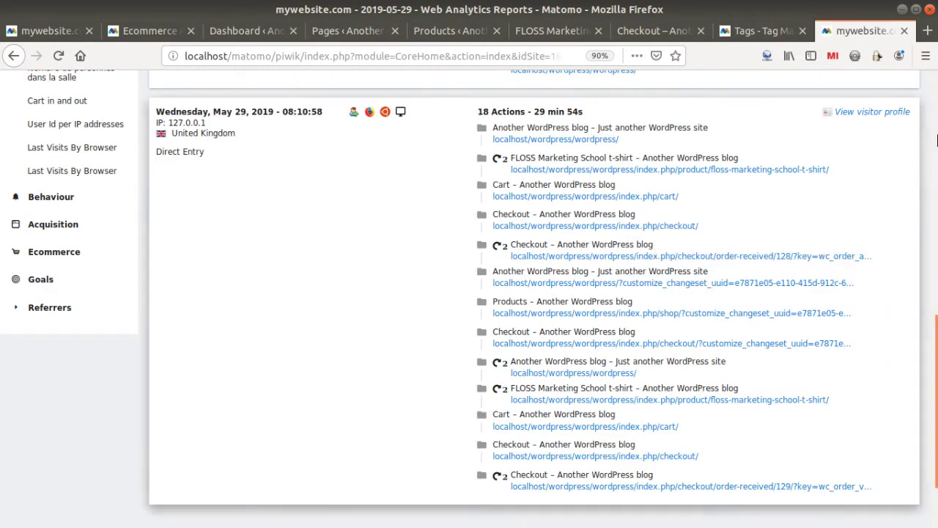
scroll(934, 181, "up", 10)
scroll(935, 181, "up", 3)
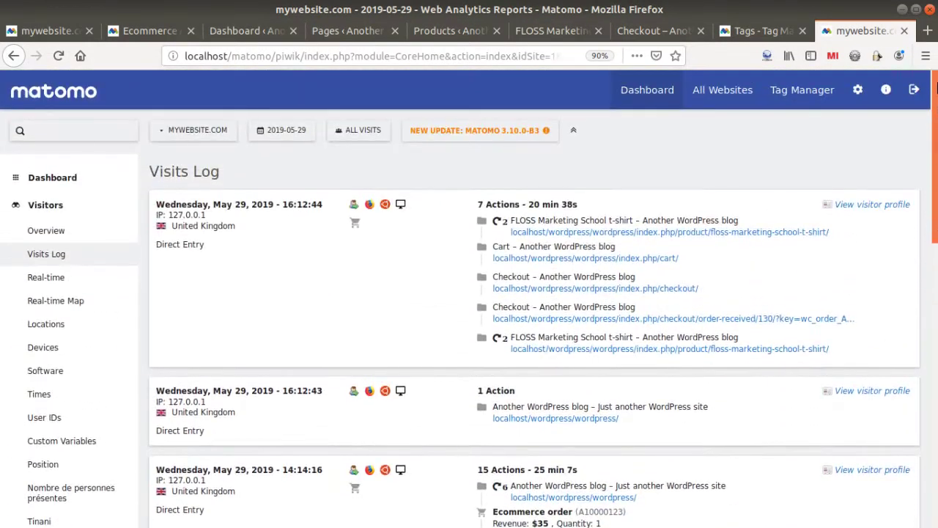
left_click(59, 55)
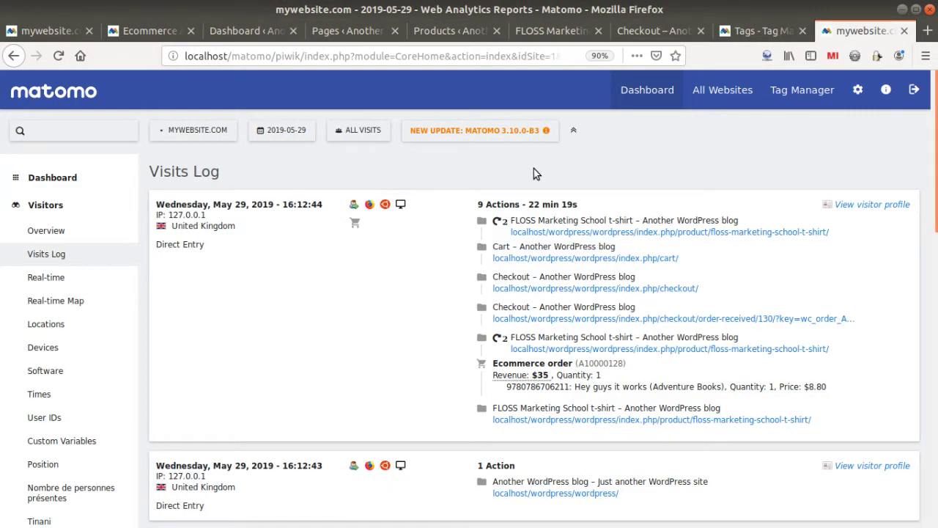
left_click_drag(493, 363, 627, 365)
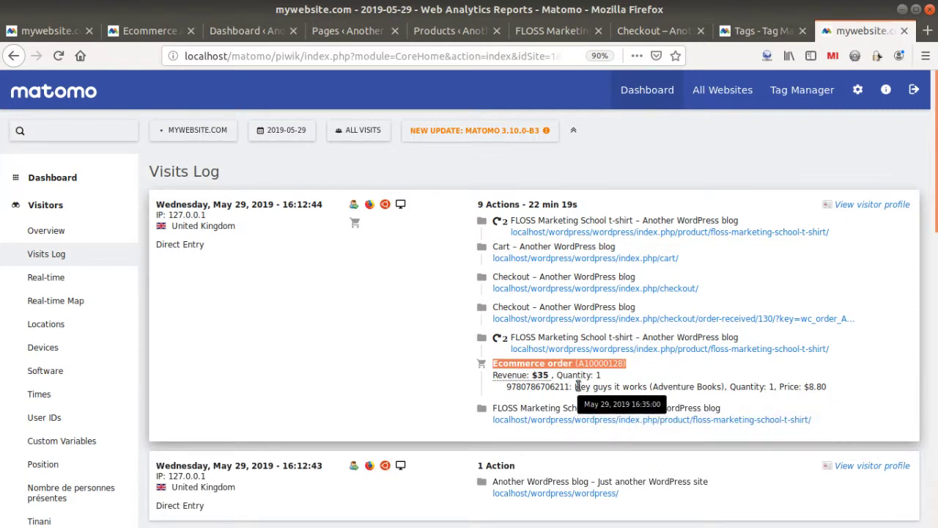
left_click_drag(575, 386, 647, 388)
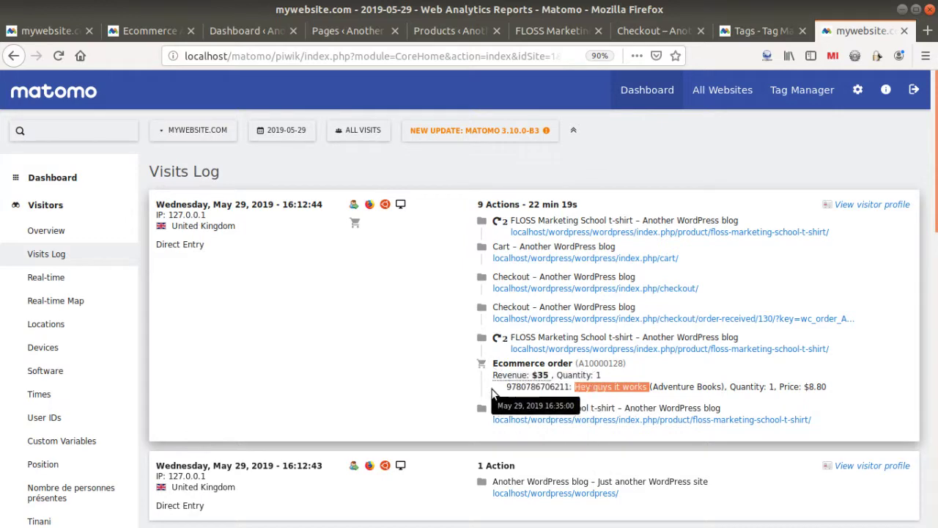
Review the order confirmation page of the shop and copy "order-received" from its URL.
left_click(768, 31)
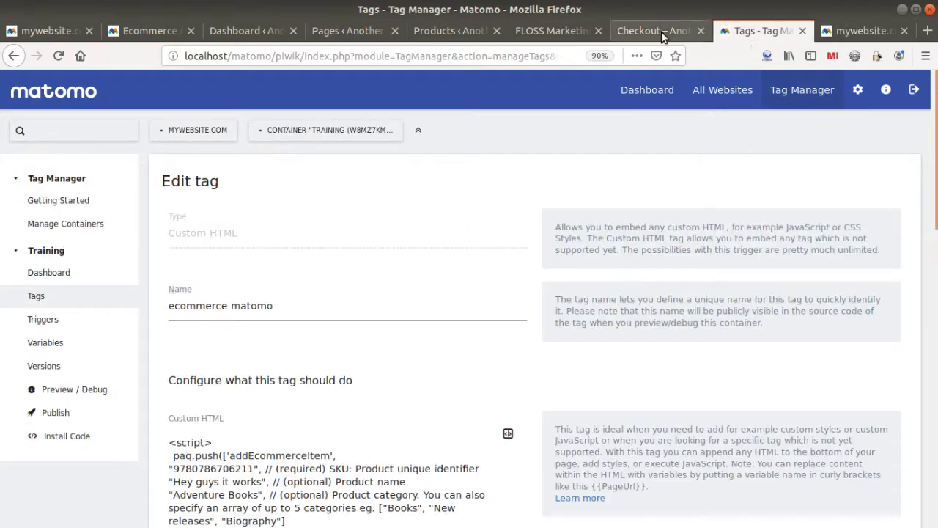
left_click(654, 31)
scroll(433, 305, "down", 1)
scroll(438, 289, "up", 2)
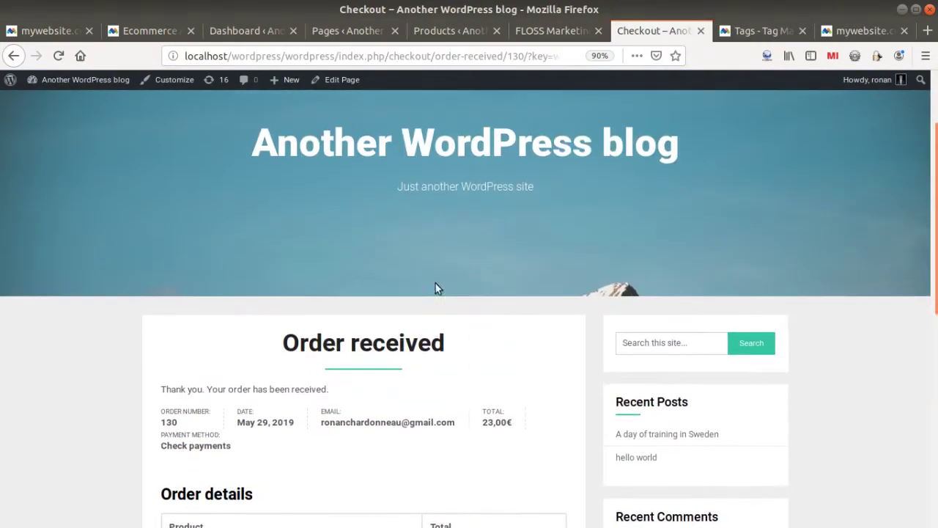
scroll(405, 337, "down", 1)
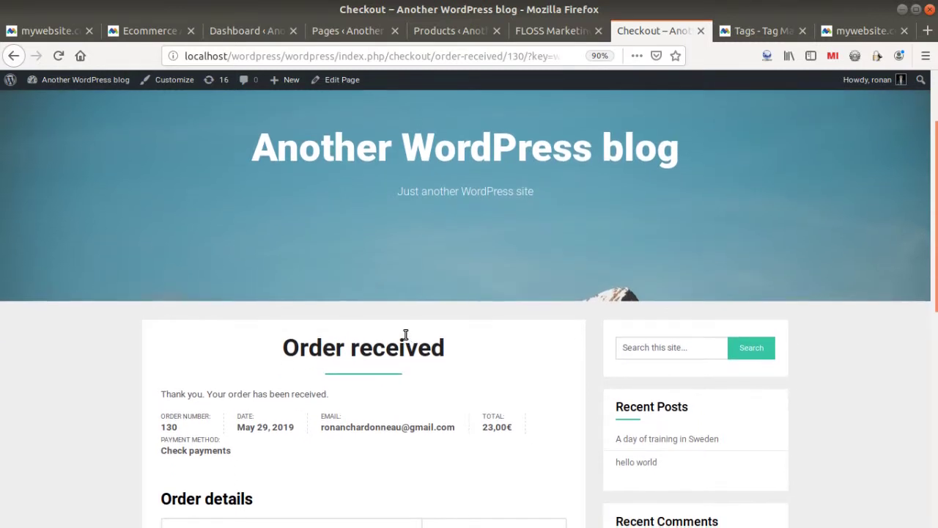
scroll(408, 336, "down", 3)
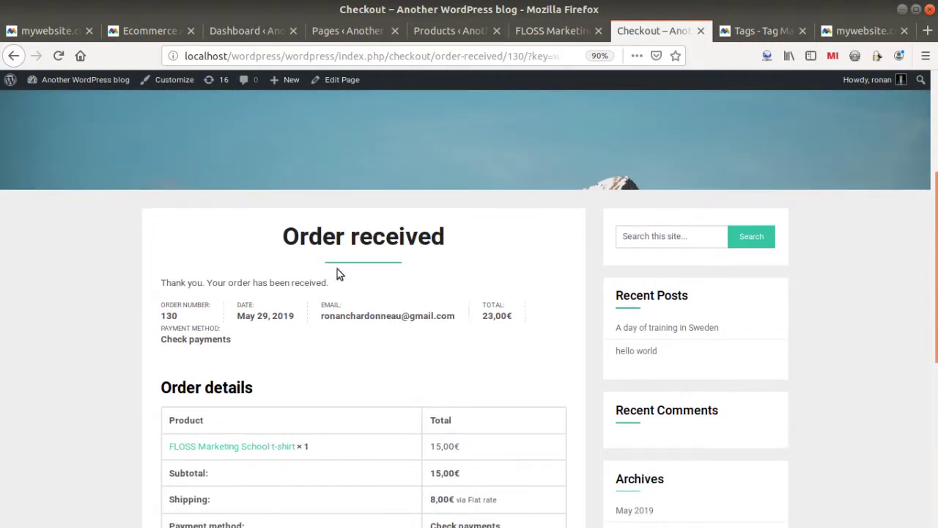
scroll(337, 279, "down", 3)
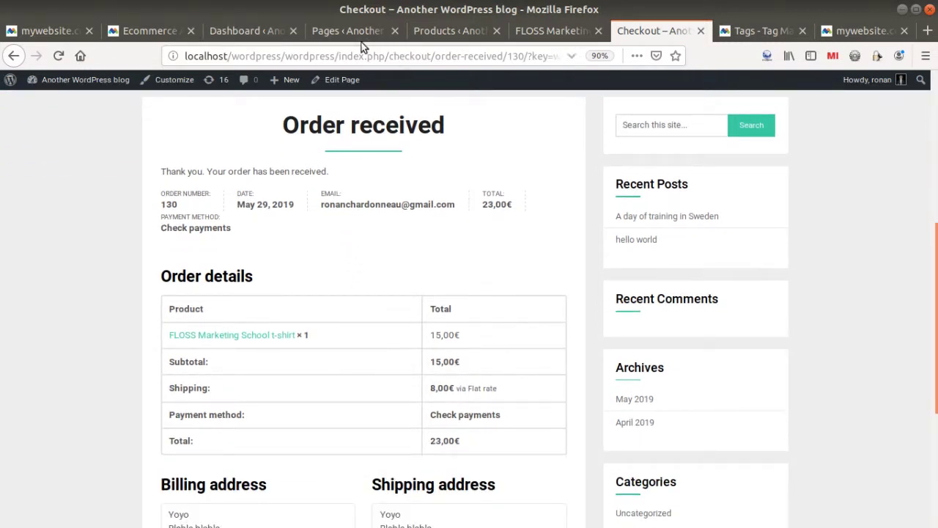
left_click_drag(504, 57, 439, 57)
key("ctrl+c")
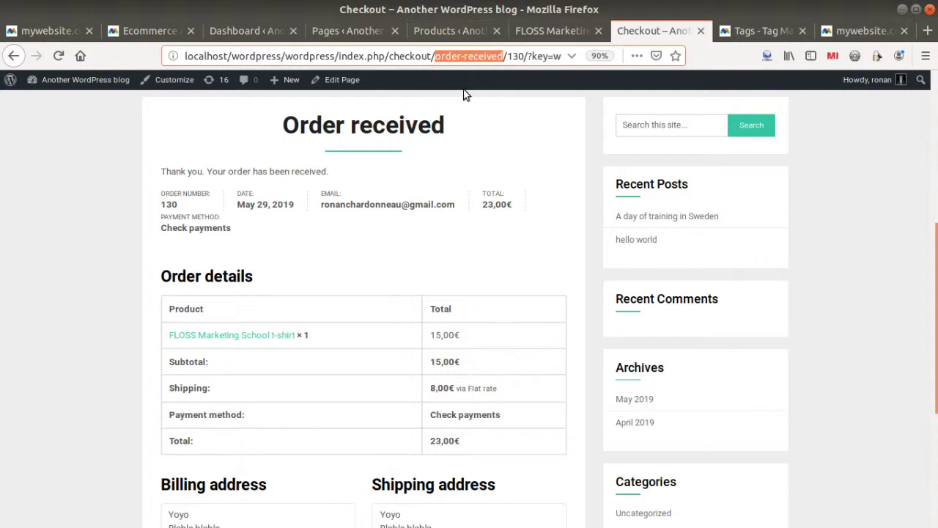
Go back to the ecommerce matomo tag in Tag Manager and remove its Pageview trigger.
left_click(350, 30)
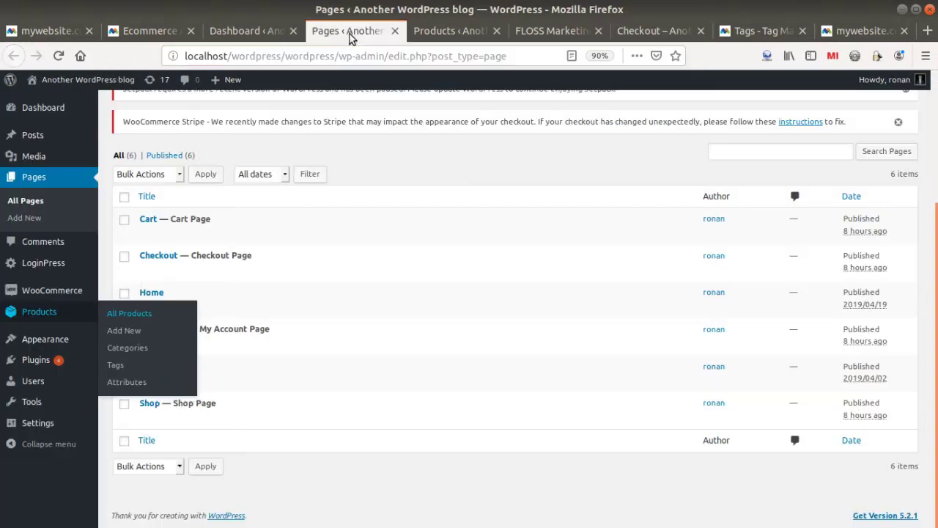
left_click(248, 31)
left_click(555, 32)
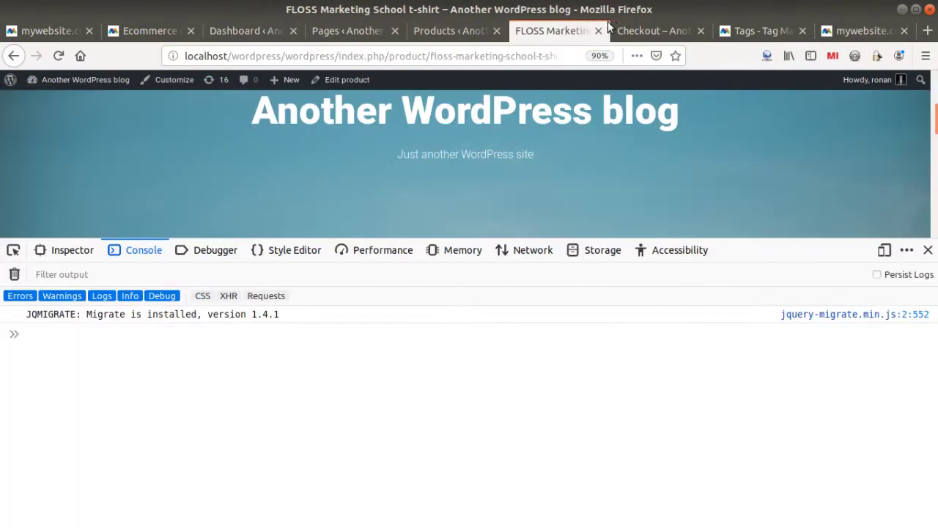
left_click(616, 34)
left_click(763, 32)
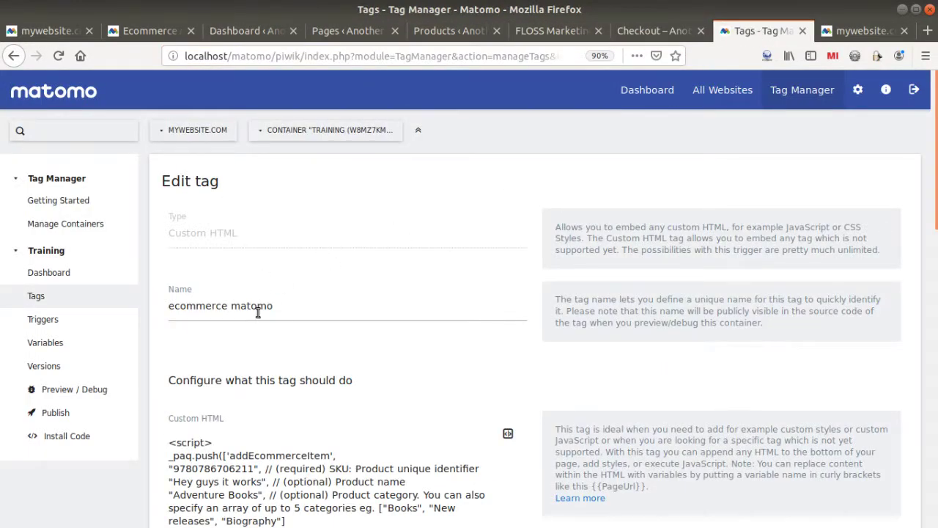
scroll(264, 305, "down", 3)
scroll(268, 301, "down", 10)
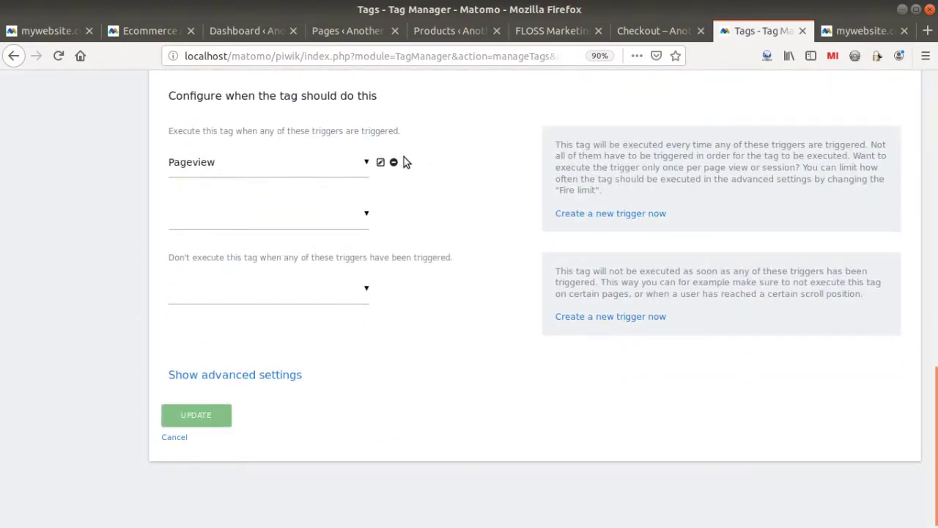
left_click(394, 162)
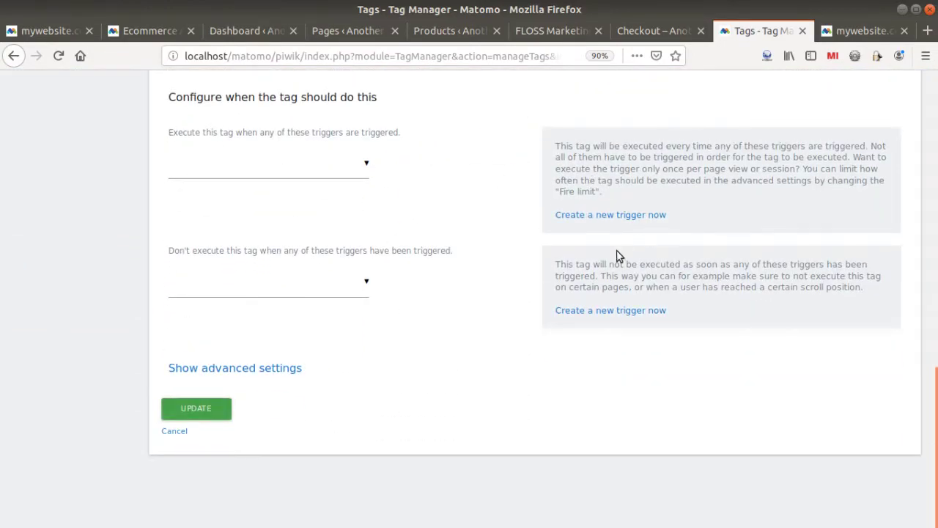
Start a new trigger of type Pageview for the tag and name it "Pageview order-received".
left_click(626, 219)
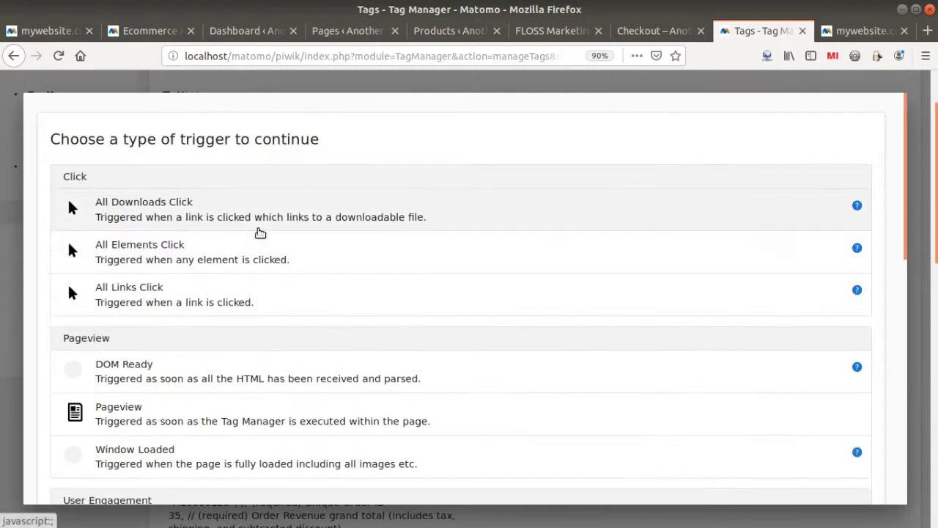
scroll(209, 317, "down", 5)
left_click(230, 243)
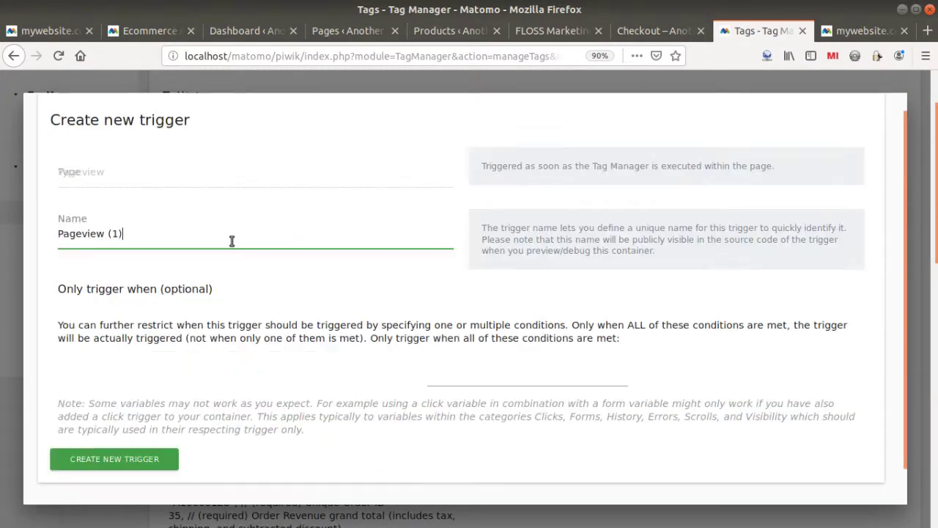
triple_click(161, 241)
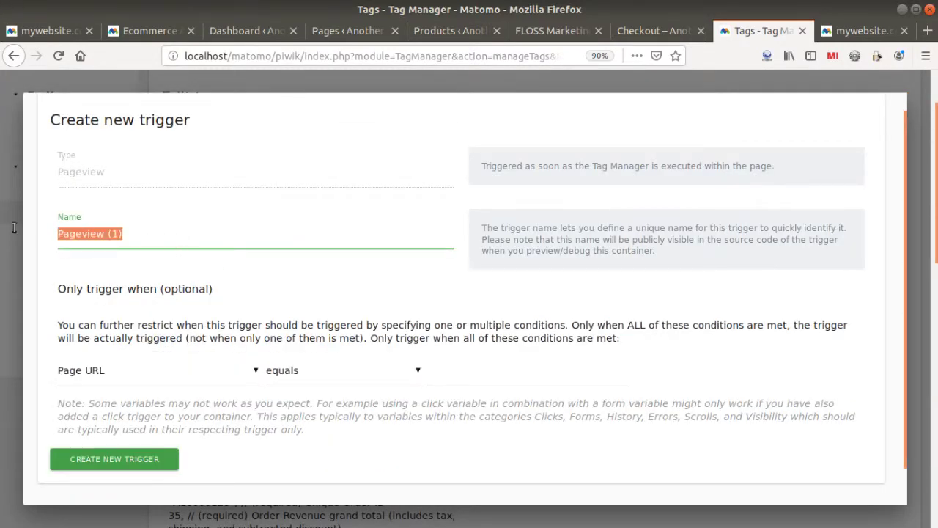
left_click(159, 233)
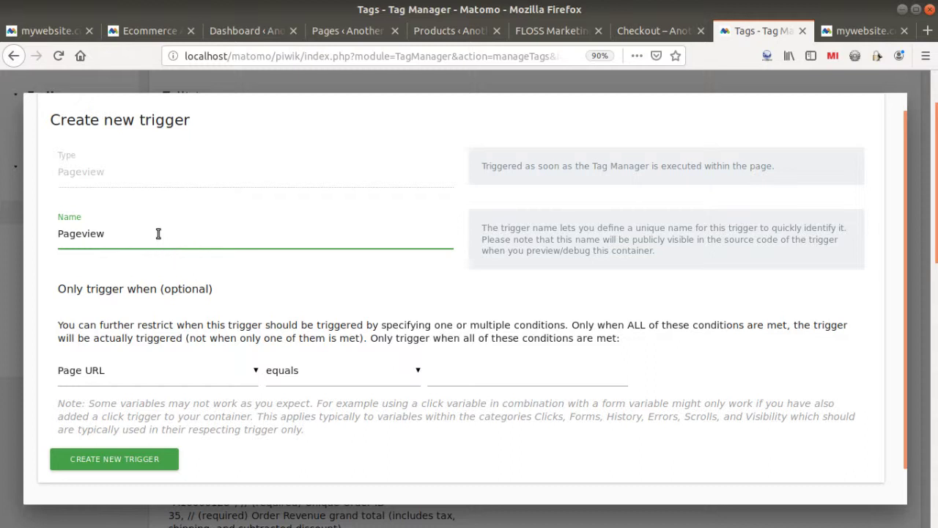
key("ctrl+v")
Restrict the trigger to a Page URL that contains "order-received" and create it.
left_click(568, 387)
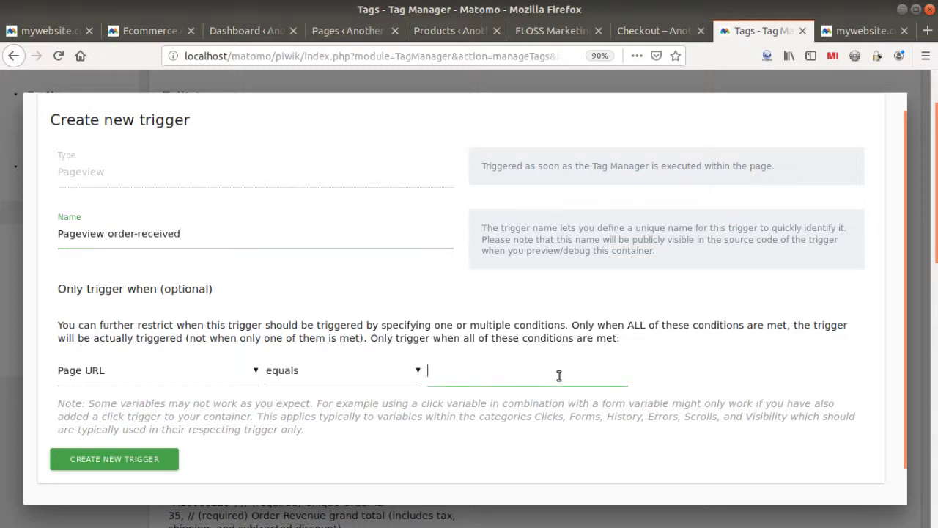
left_click(370, 387)
scroll(301, 454, "down", 3)
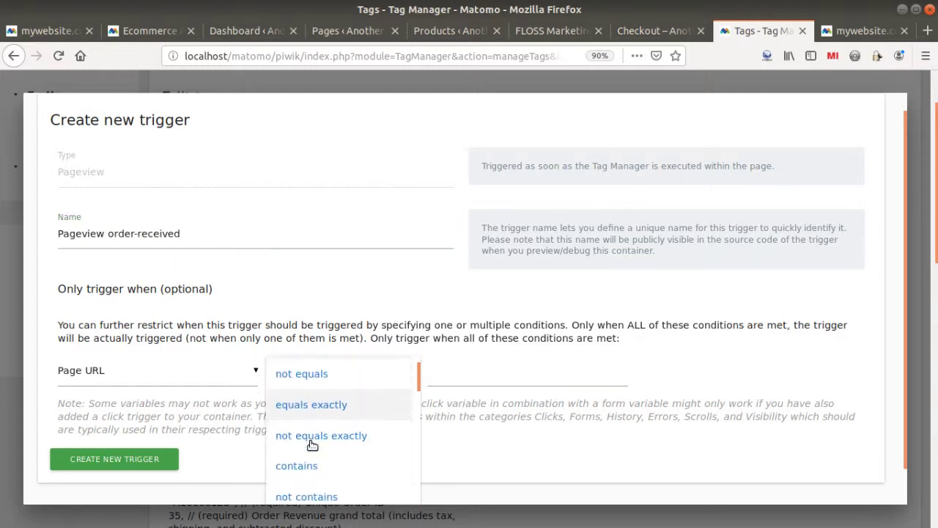
left_click(315, 387)
left_click(459, 375)
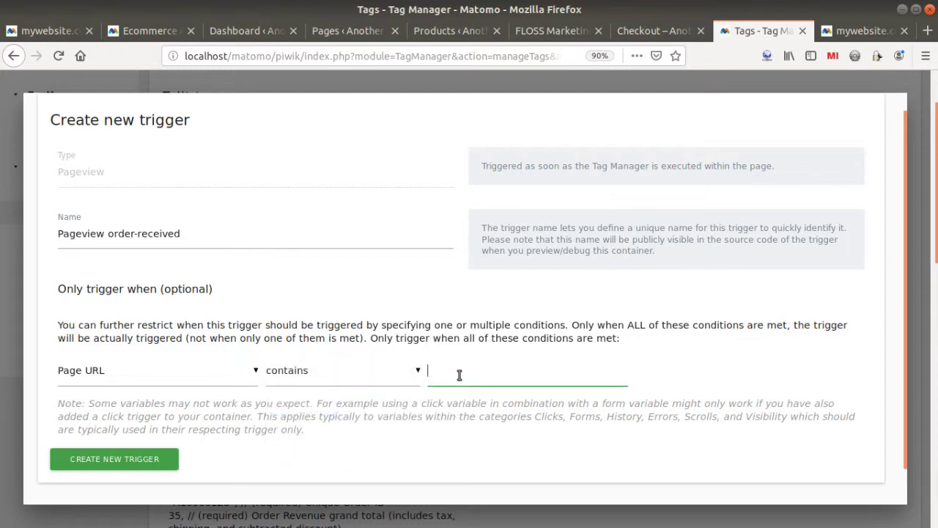
key("ctrl+v")
scroll(143, 407, "down", 2)
left_click(133, 415)
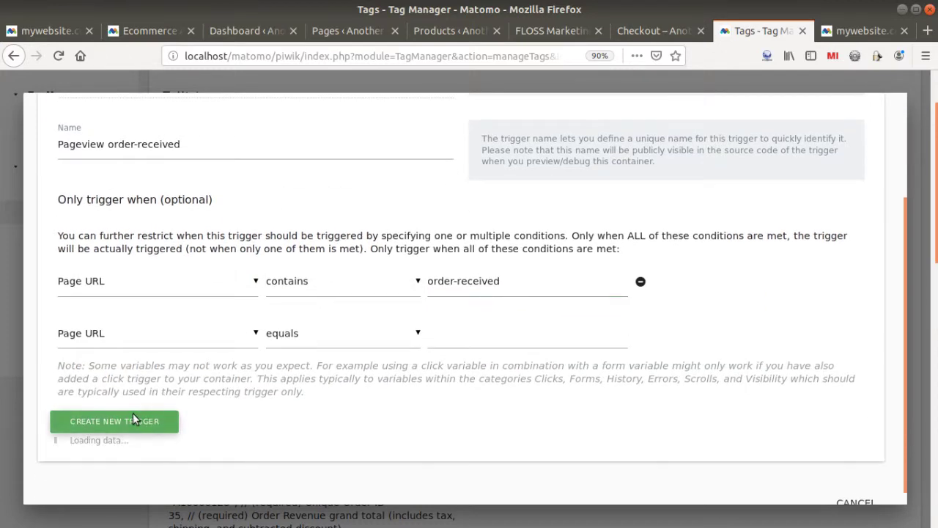
Examine the hard-coded SKU, product name and category values in the tag's Custom HTML.
scroll(355, 419, "down", 2)
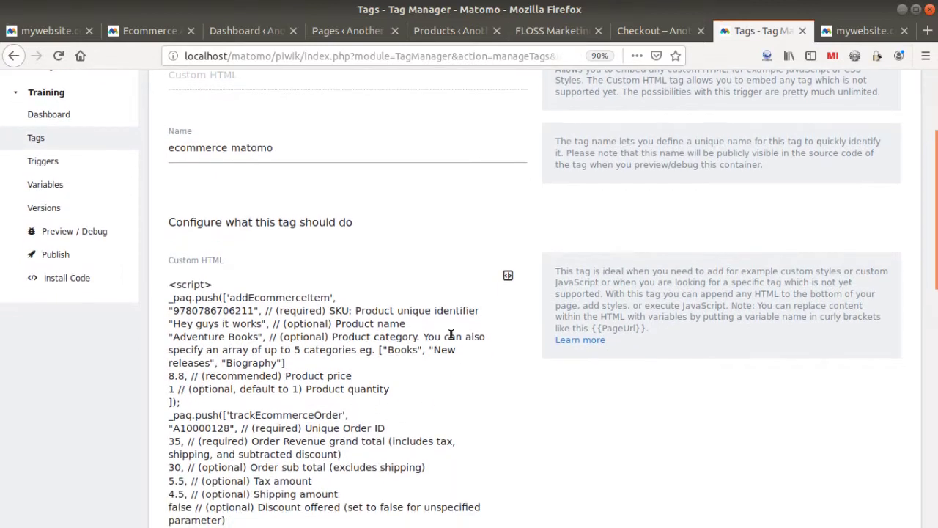
scroll(304, 418, "down", 2)
left_click_drag(173, 236, 258, 236)
left_click_drag(173, 249, 260, 250)
left_click_drag(173, 262, 258, 263)
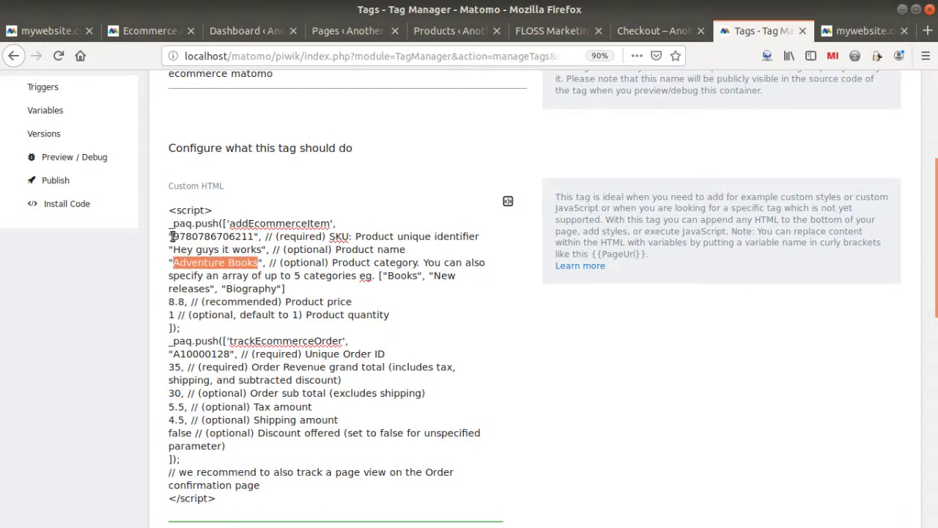
left_click_drag(173, 236, 255, 236)
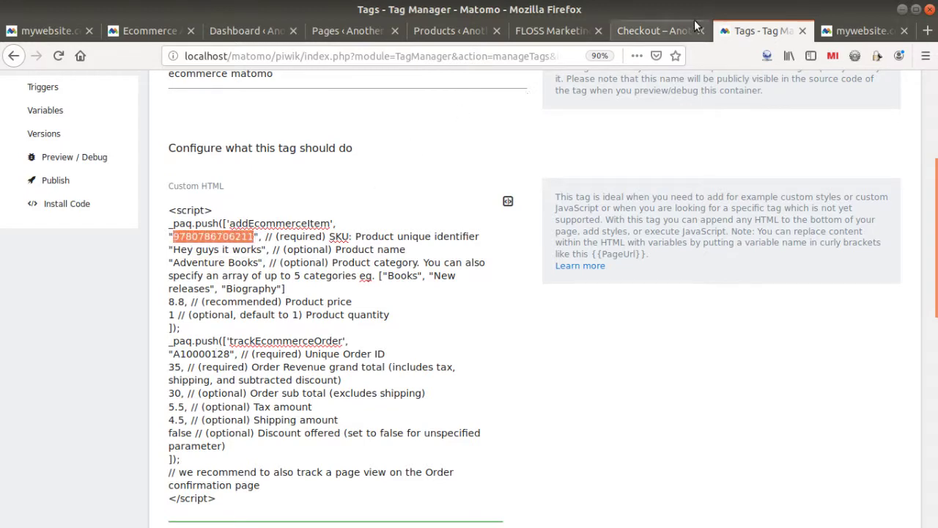
Bring up the sample order code in the Ecommerce Analytics user guide and examine its product SKU line.
left_click(144, 30)
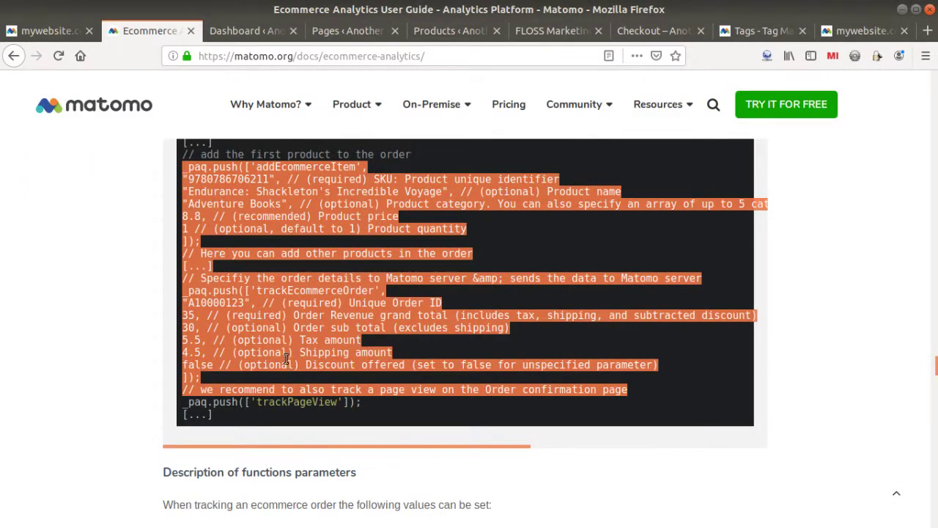
triple_click(140, 185)
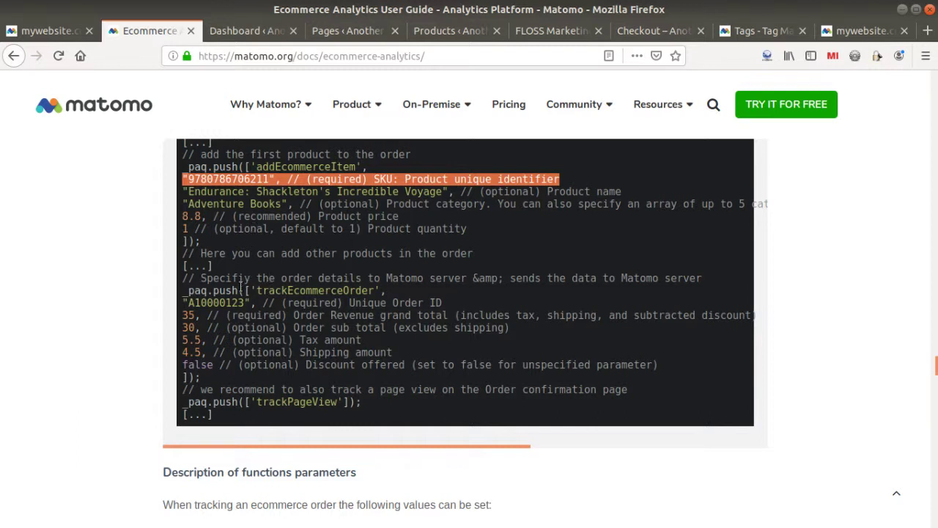
left_click(252, 229)
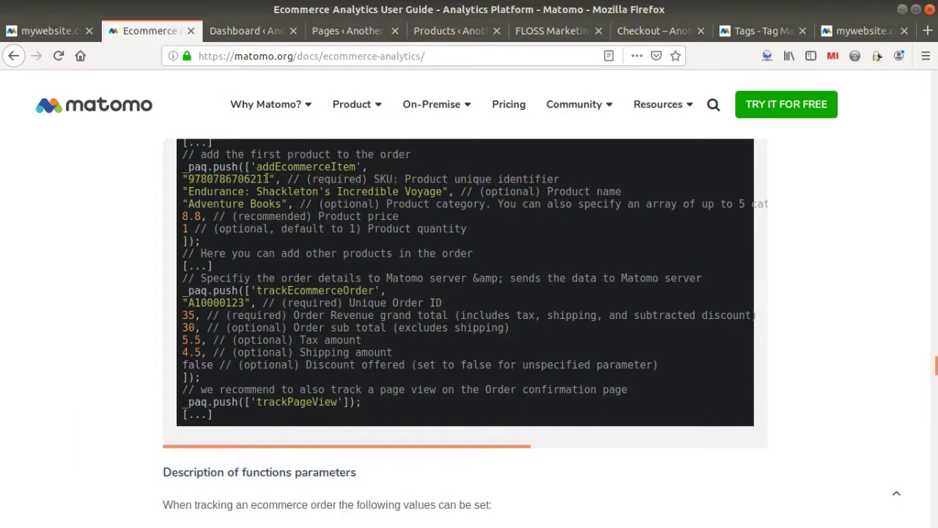
Examine the product SKU value and the surrounding addEcommerceItem and trackEcommerceOrder code in the guide's sample order.
left_click_drag(266, 178, 189, 181)
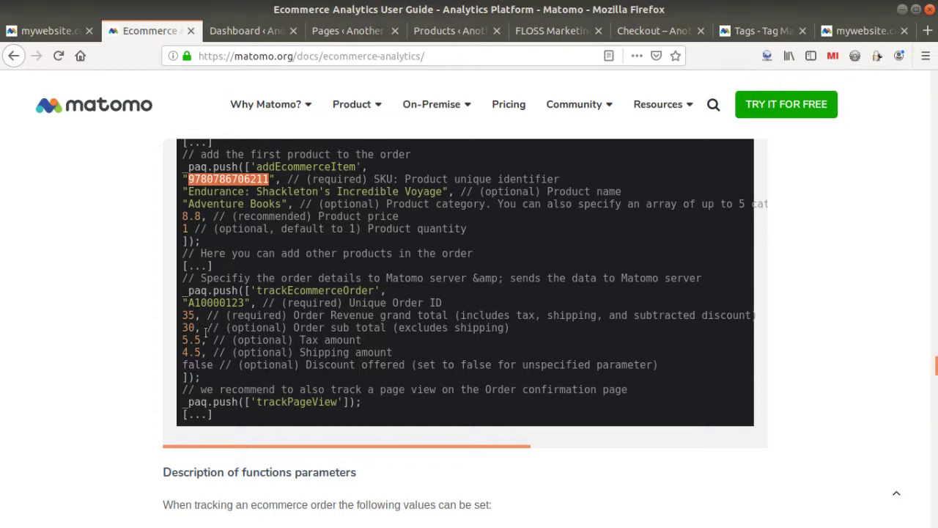
left_click(278, 191)
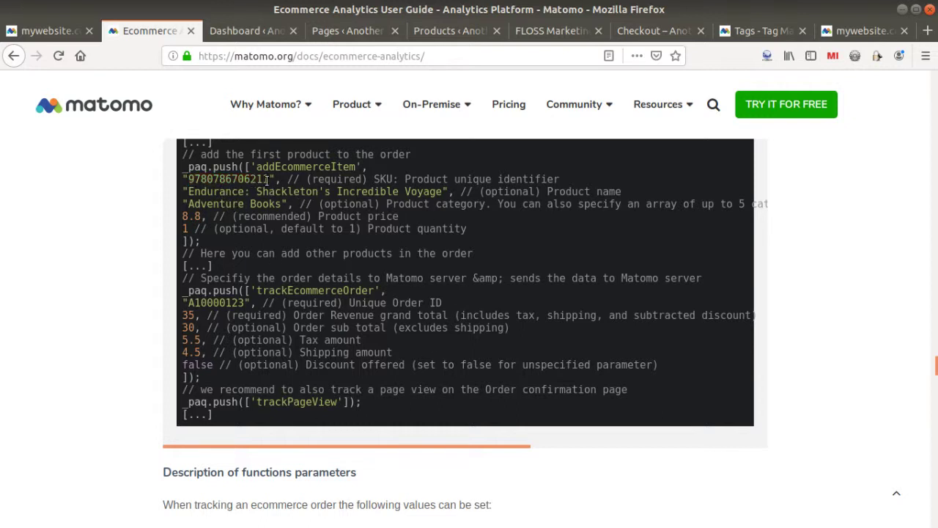
left_click_drag(267, 179, 187, 180)
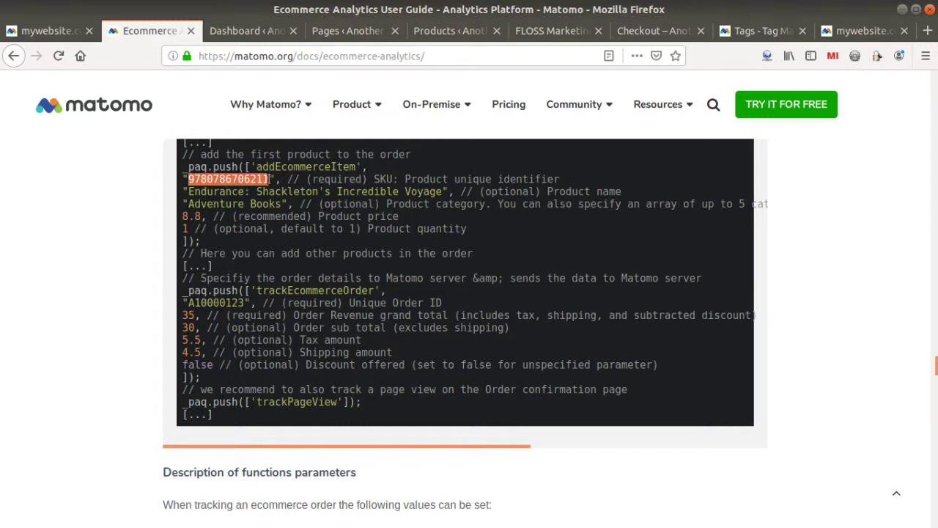
left_click(271, 179)
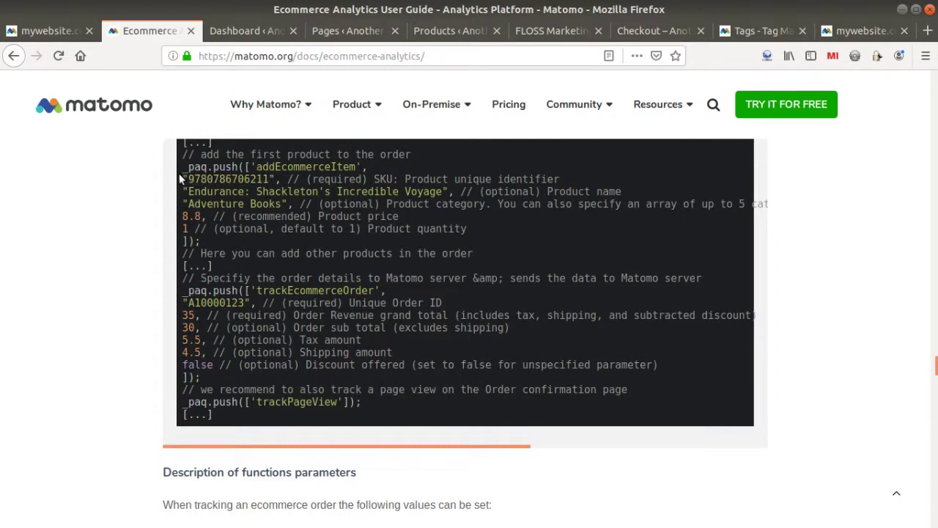
left_click_drag(183, 167, 365, 402)
left_click(311, 283)
left_click_drag(189, 173, 268, 181)
left_click(258, 192)
Look over the WooCommerce Order received page for a product identifier that could serve as the SKU.
left_click(649, 31)
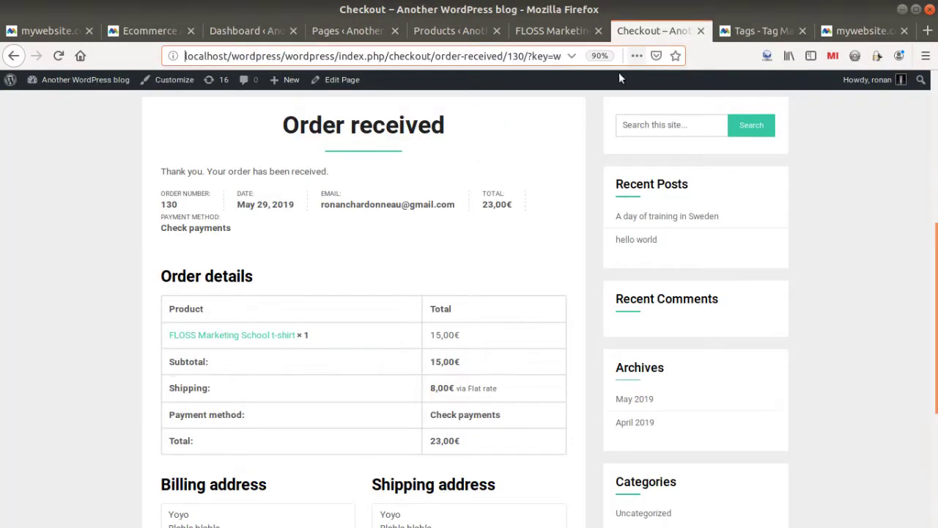
scroll(422, 337, "up", 2)
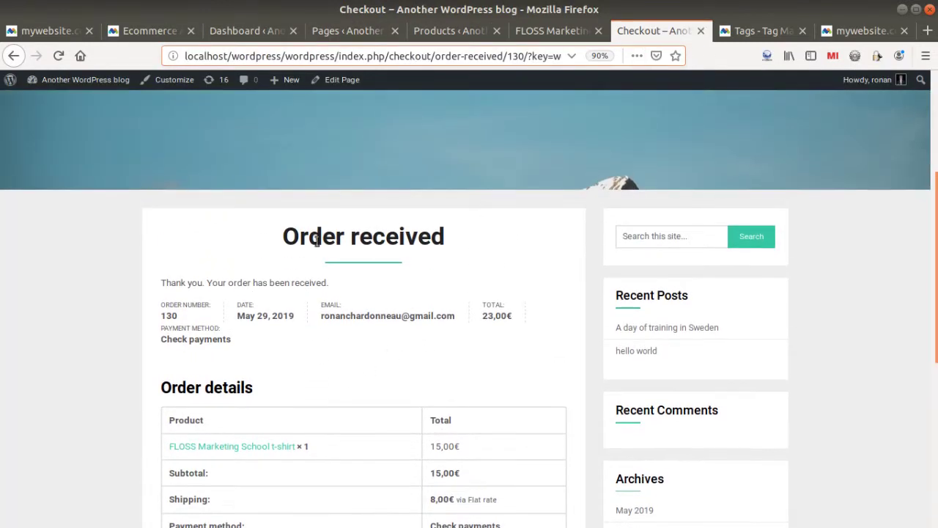
scroll(305, 330, "down", 2)
scroll(330, 318, "up", 2)
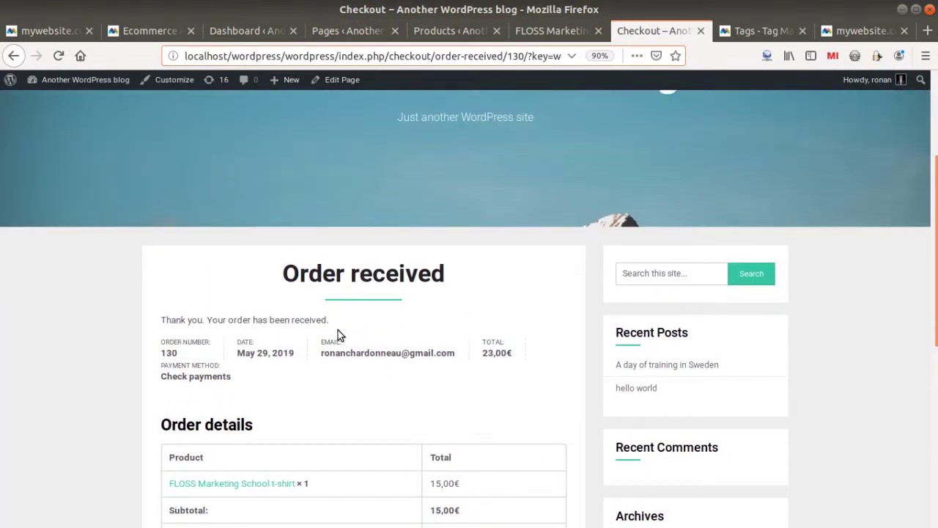
scroll(338, 330, "up", 2)
scroll(334, 366, "down", 3)
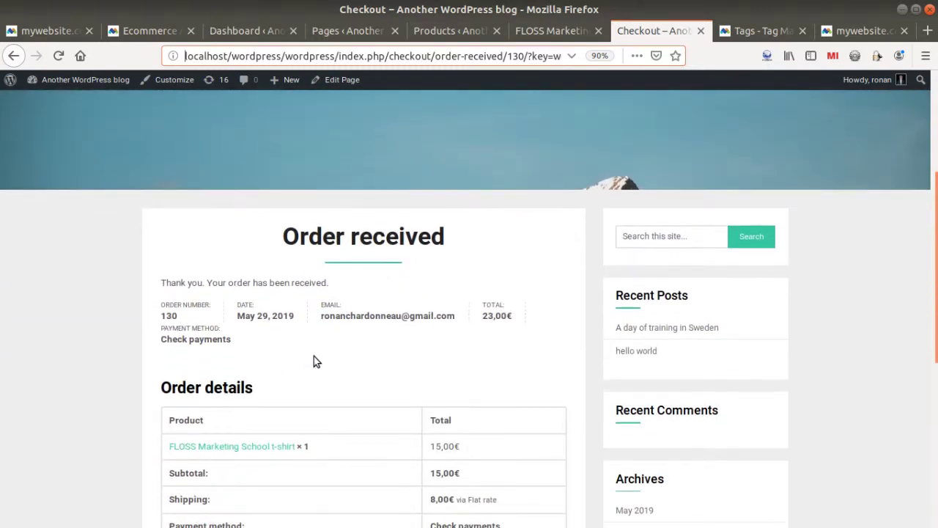
scroll(301, 381, "down", 2)
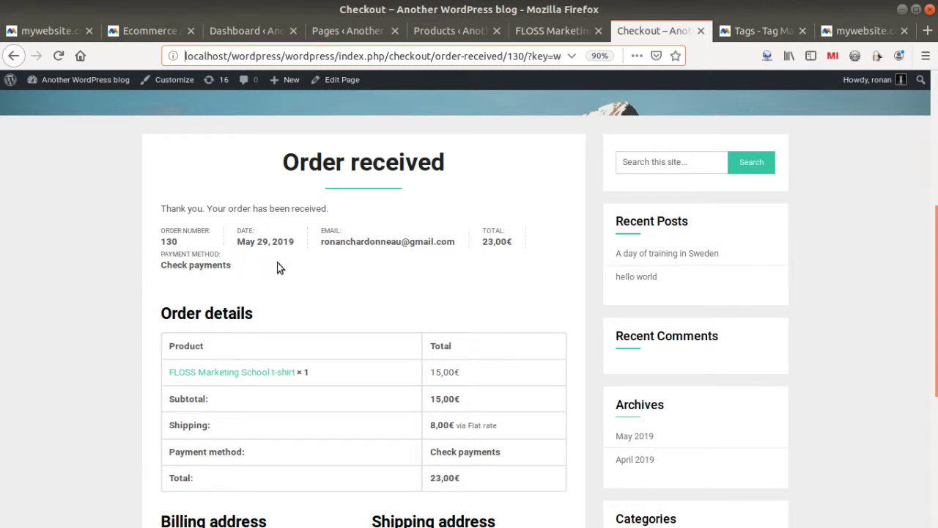
Examine the required SKU and Unique Order ID lines in the Ecommerce Analytics guide's sample order code.
left_click(117, 25)
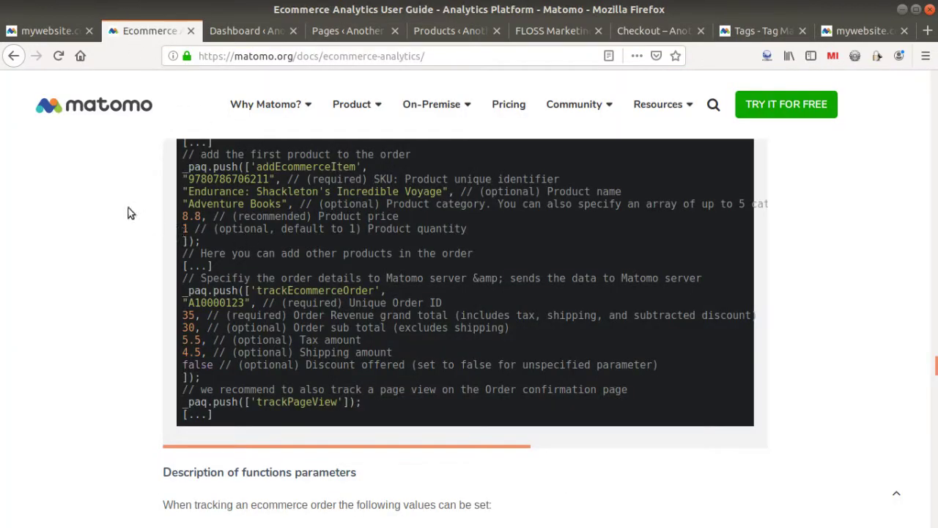
left_click_drag(312, 179, 354, 182)
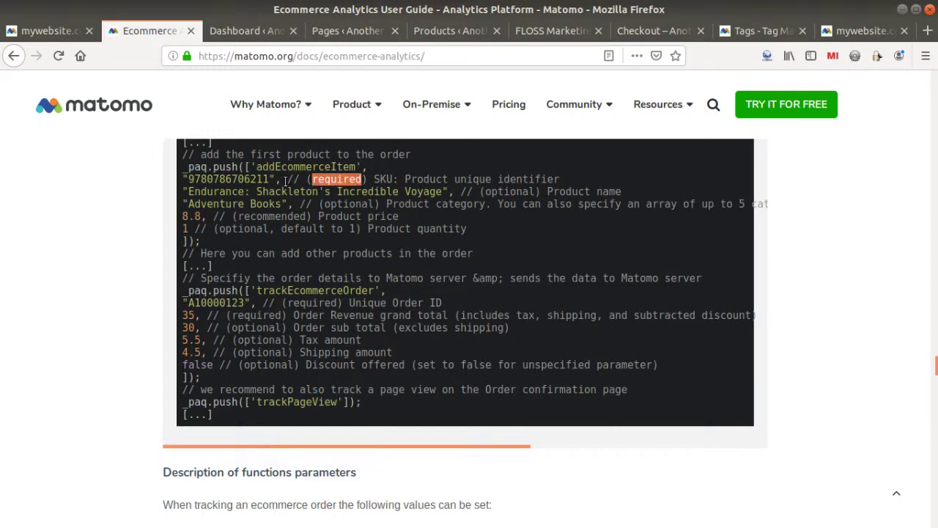
left_click_drag(271, 179, 183, 179)
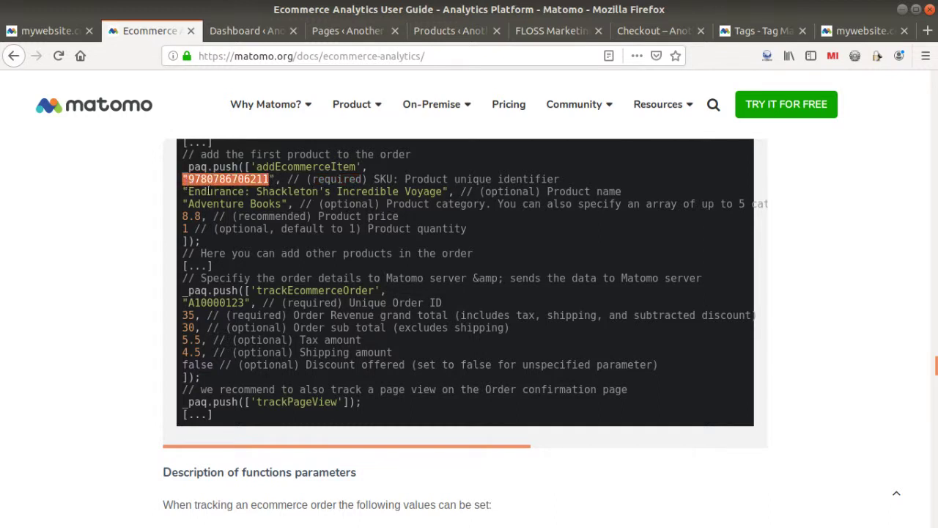
left_click(258, 187)
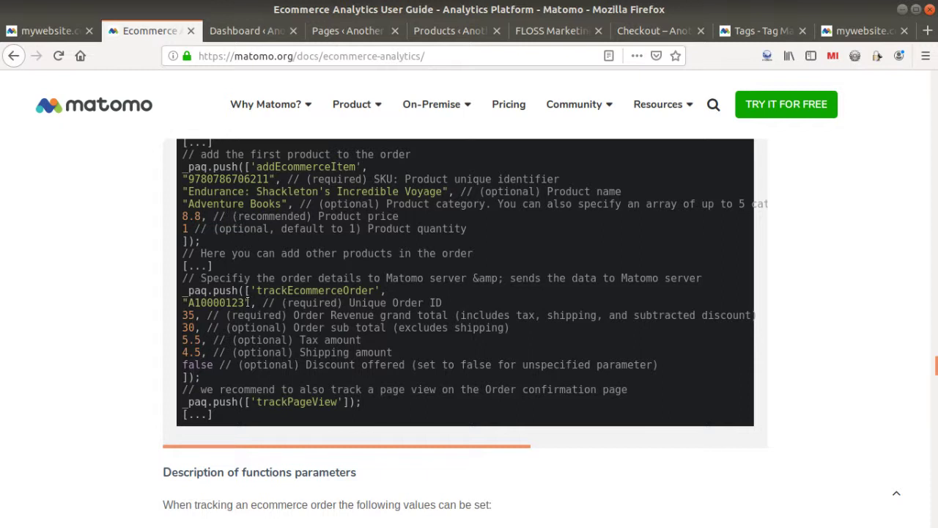
mouse_move(245, 302)
left_mouse_down()
mouse_move(187, 302)
mouse_move(246, 301)
left_mouse_up()
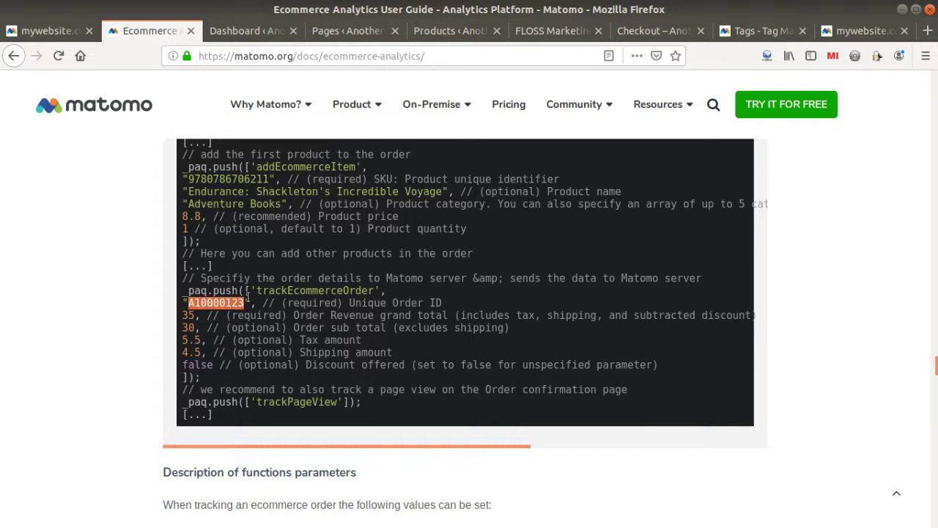
Locate the order number on the Order received page and review the order details, totals and addresses.
left_click(462, 33)
left_click(640, 31)
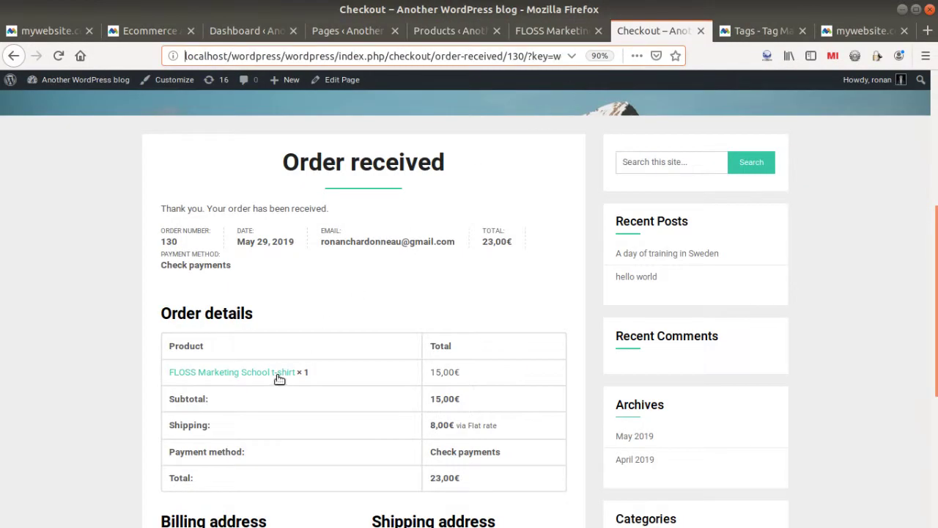
left_click_drag(180, 245, 161, 242)
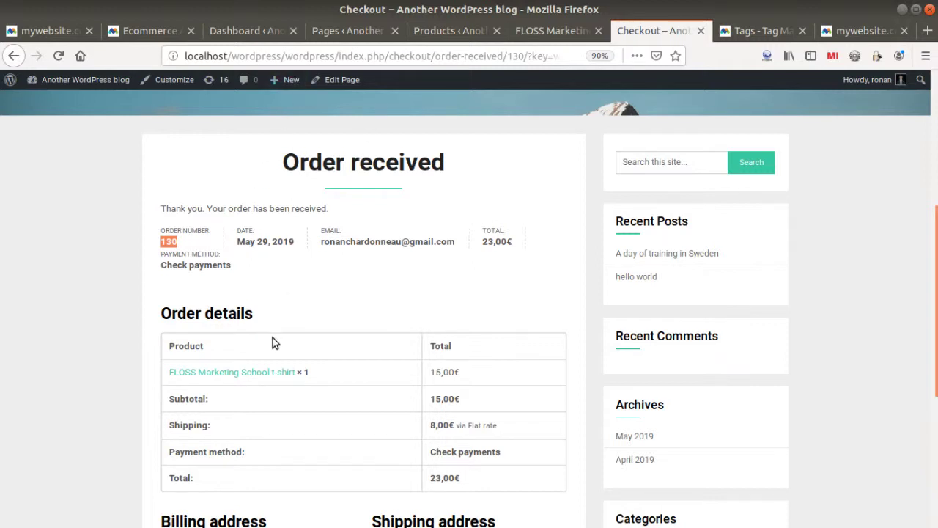
scroll(456, 303, "down", 3)
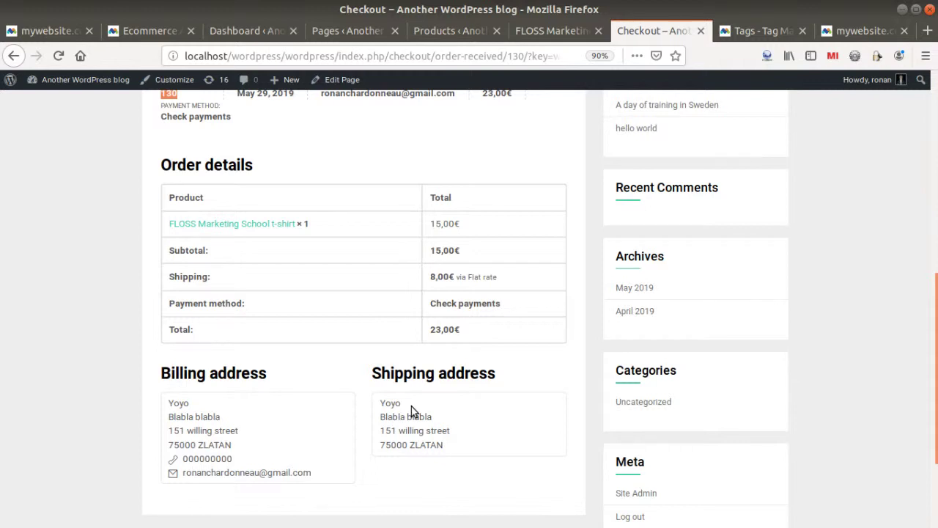
scroll(411, 407, "up", 3)
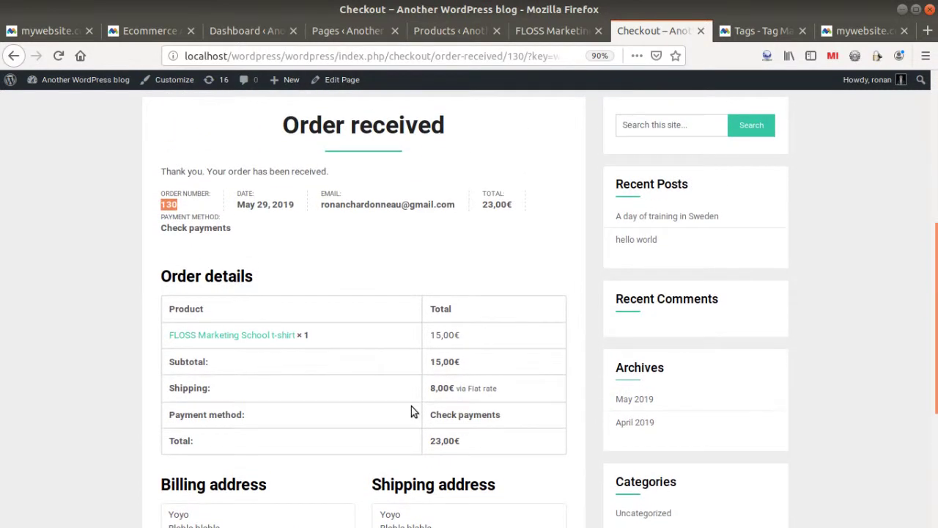
scroll(412, 407, "up", 1)
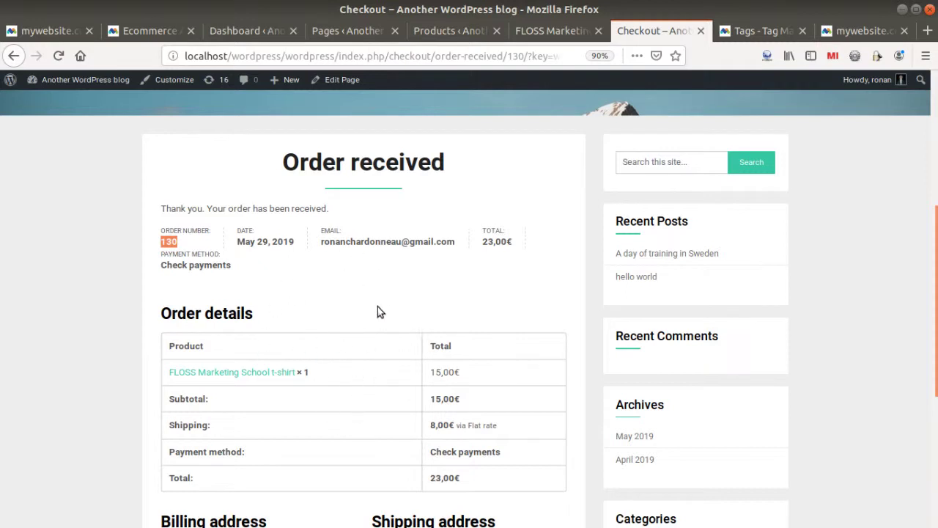
scroll(212, 287, "down", 2)
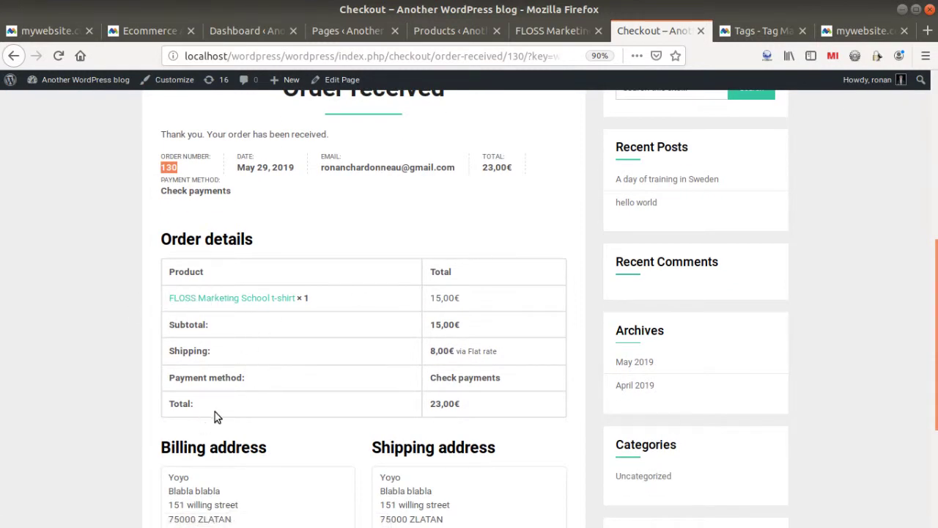
scroll(215, 412, "up", 2)
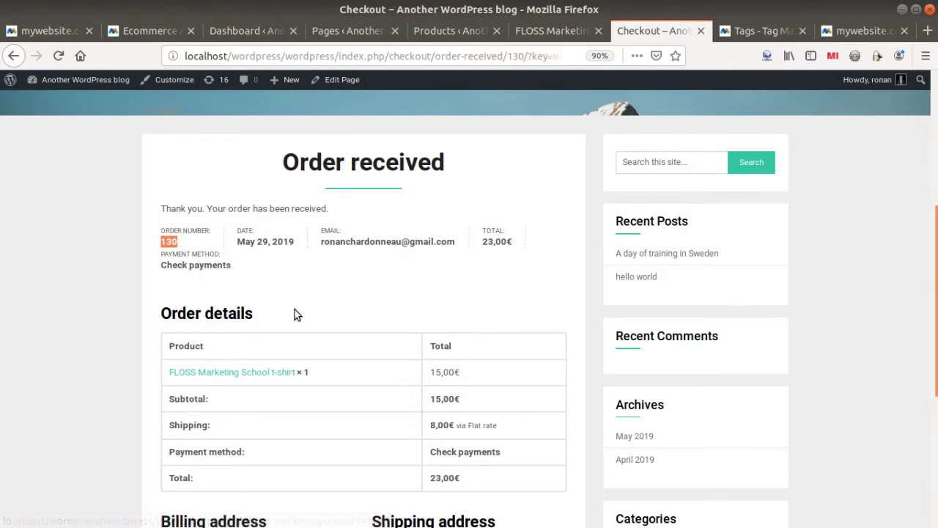
scroll(261, 401, "up", 1)
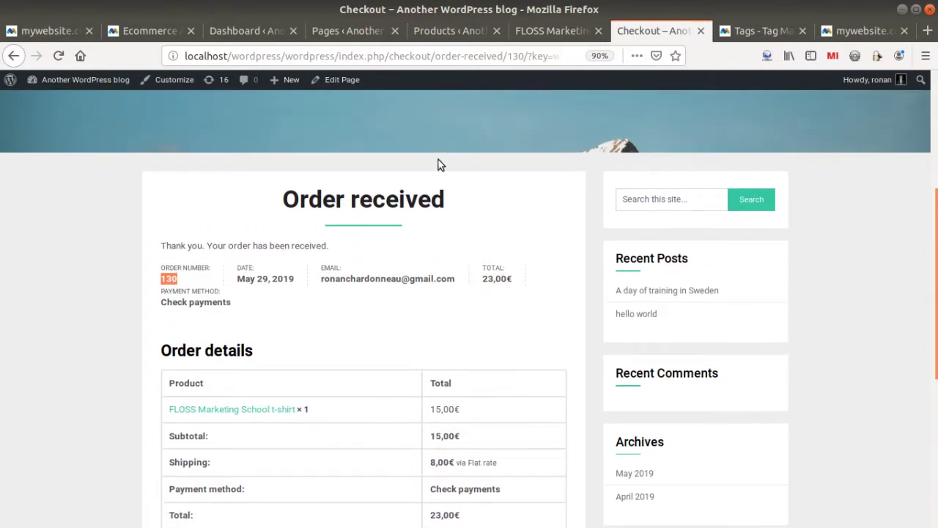
left_click(566, 29)
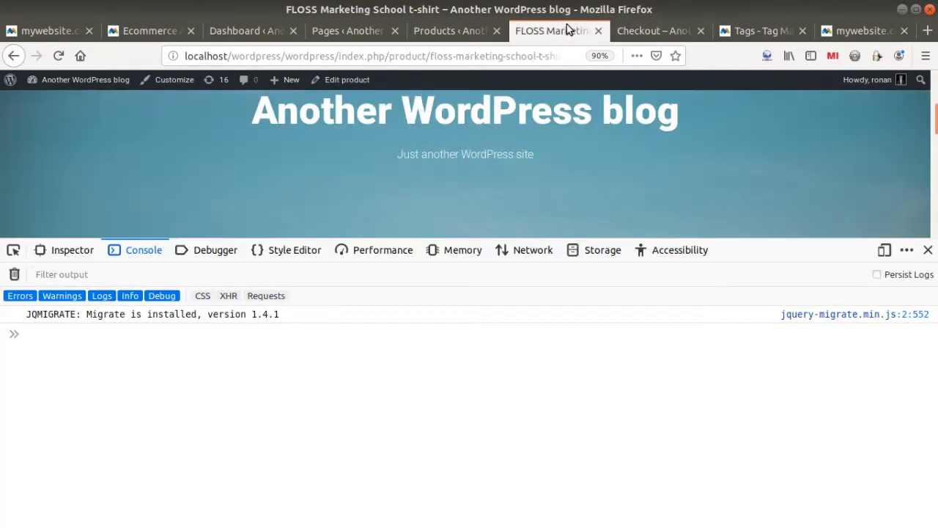
left_click(421, 30)
left_click(351, 31)
left_click(250, 33)
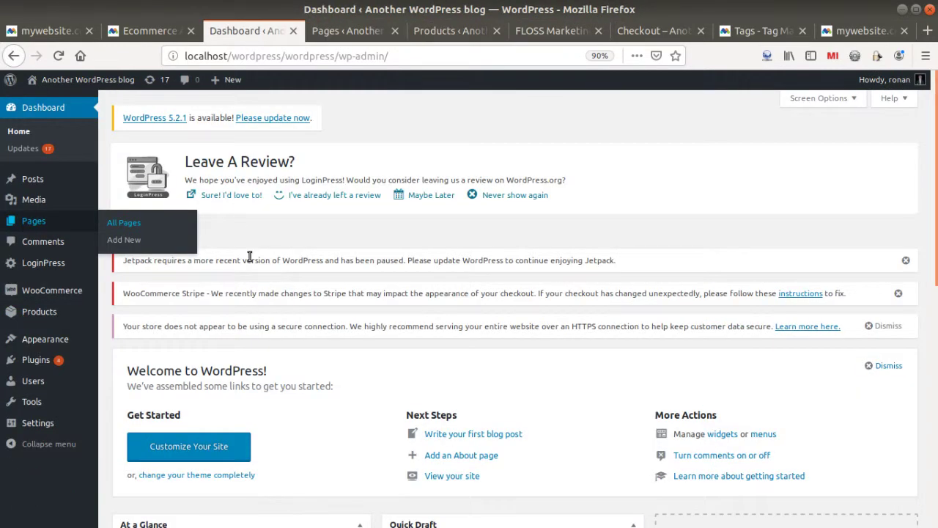
left_click(652, 31)
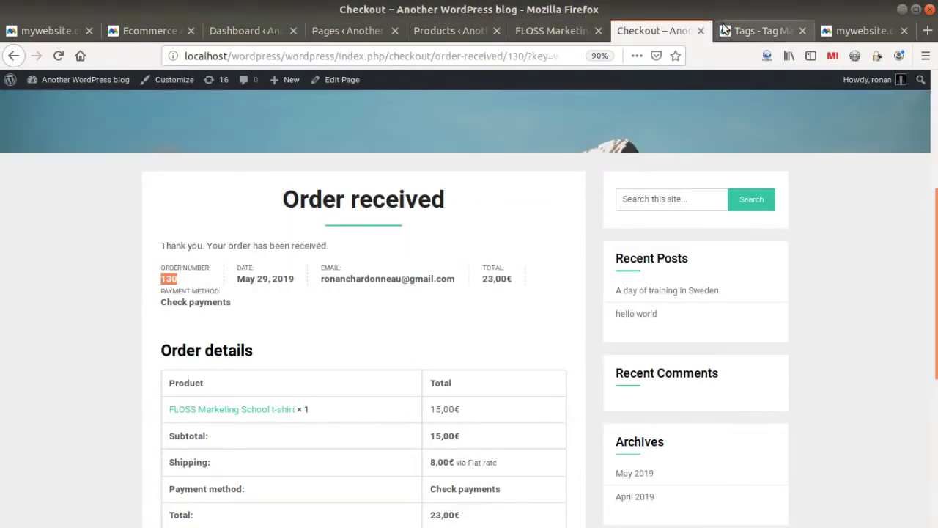
Compare the hard-coded values in the tag's Custom HTML with the order data on the Order received page.
left_click(762, 31)
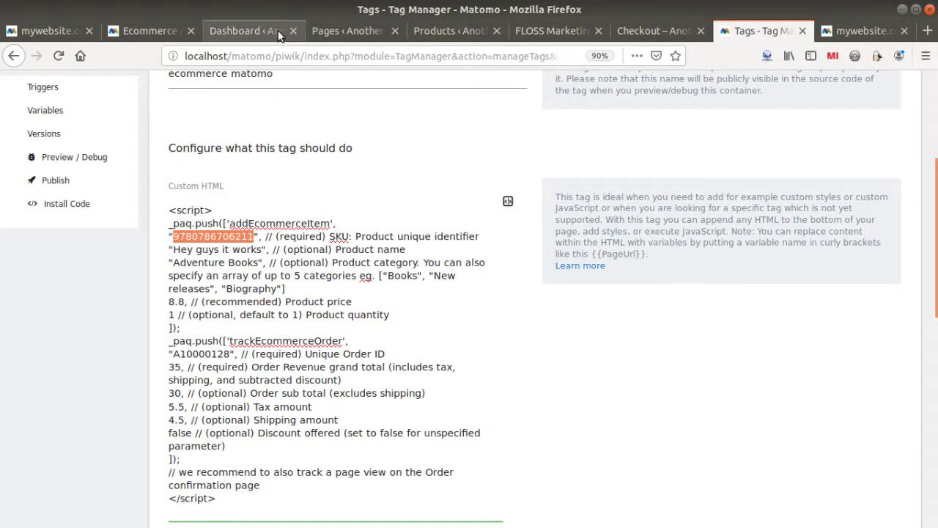
left_click(570, 35)
left_click(636, 31)
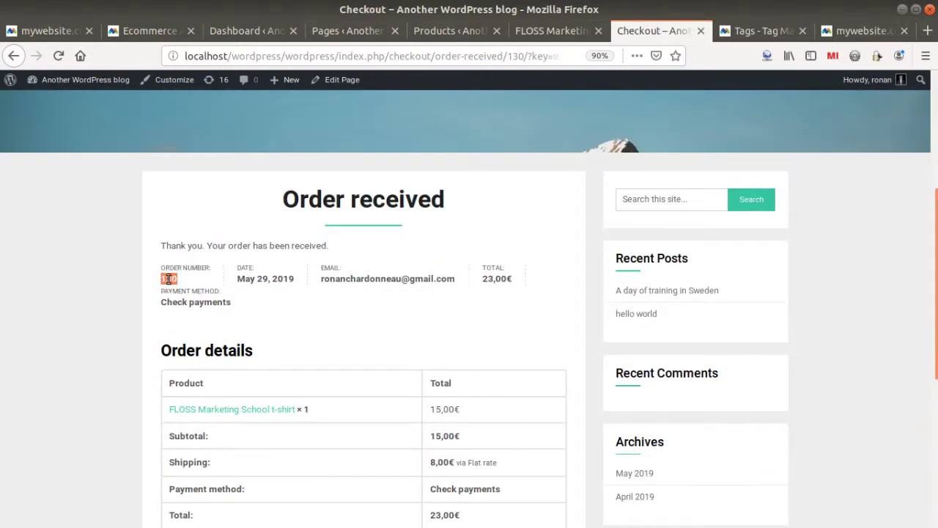
scroll(266, 319, "down", 2)
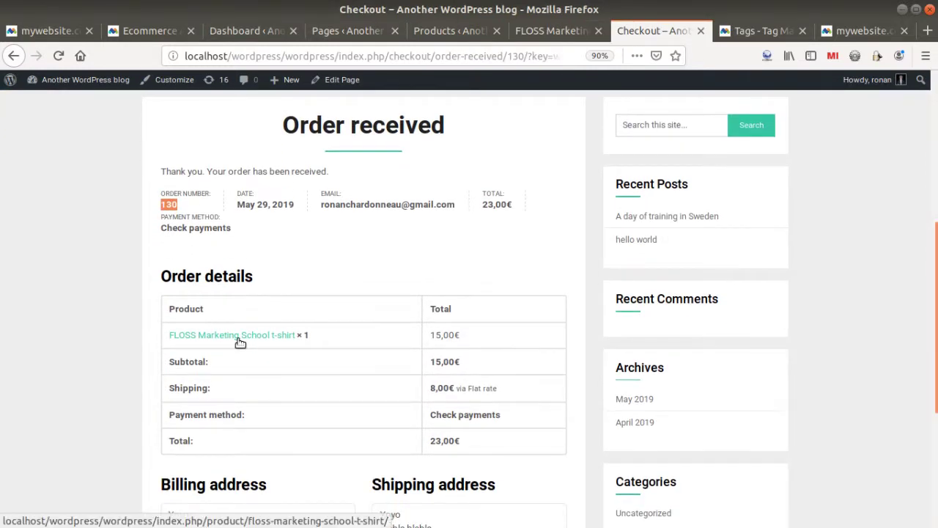
scroll(239, 342, "down", 3)
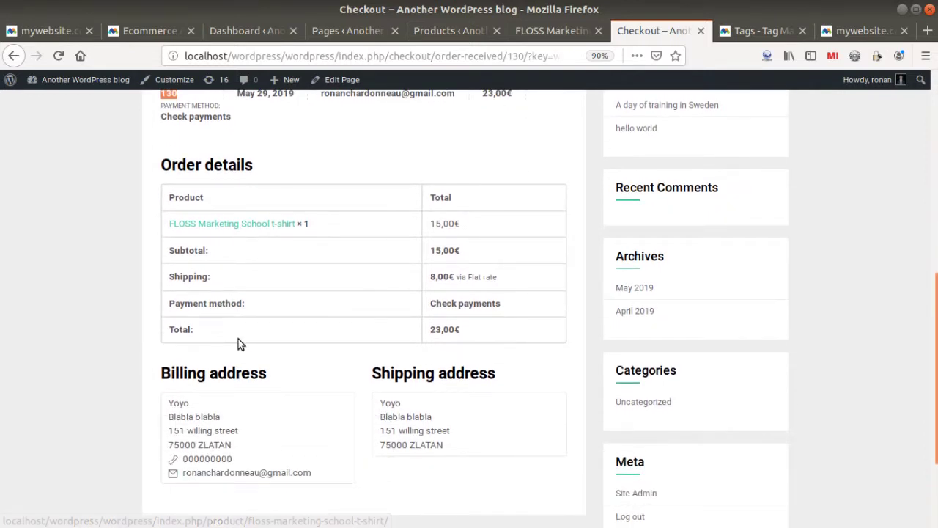
scroll(239, 342, "up", 2)
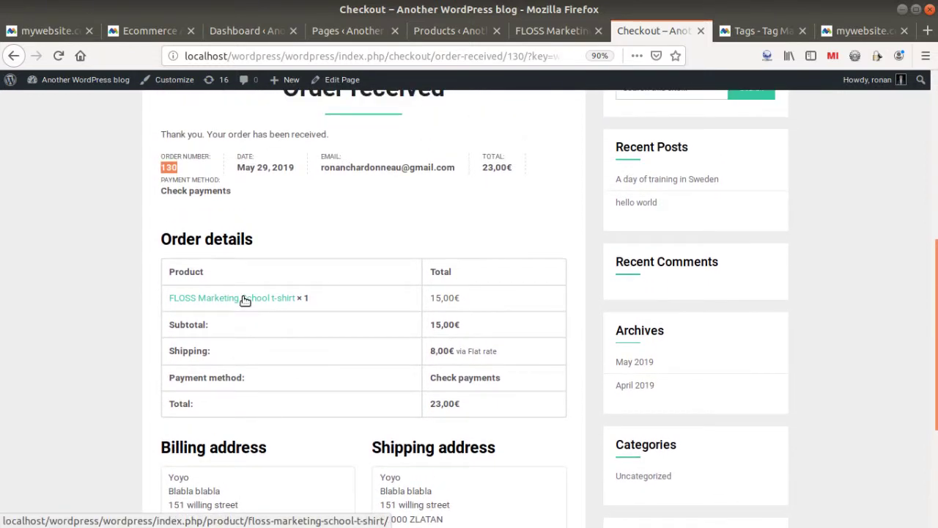
right_click(245, 300)
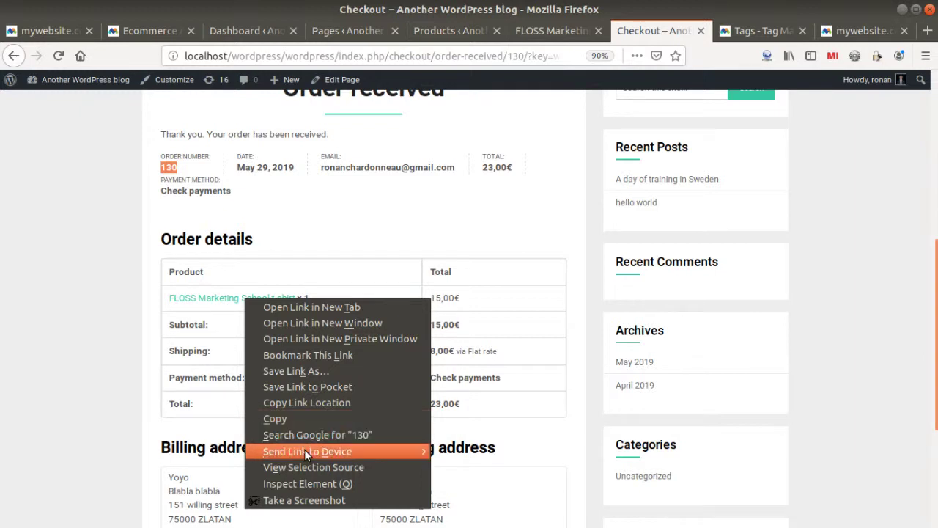
mouse_move(304, 450)
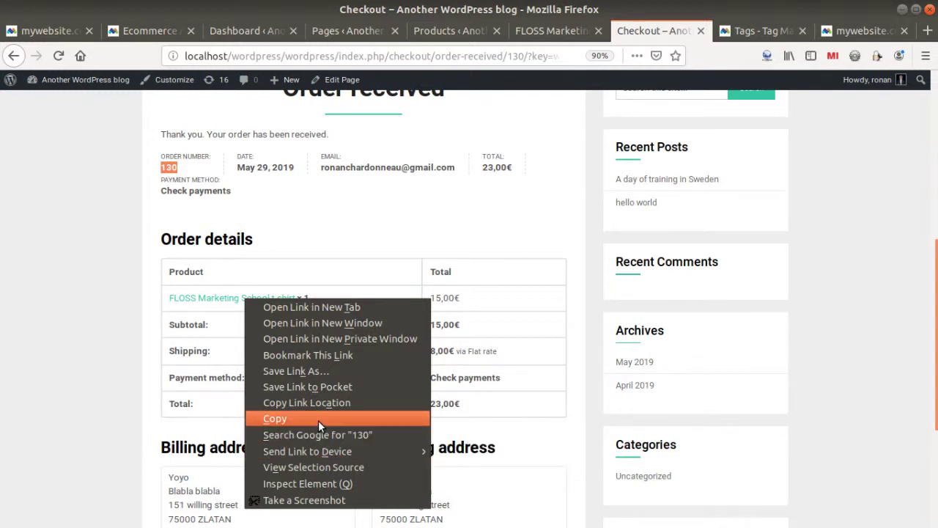
left_click(206, 380)
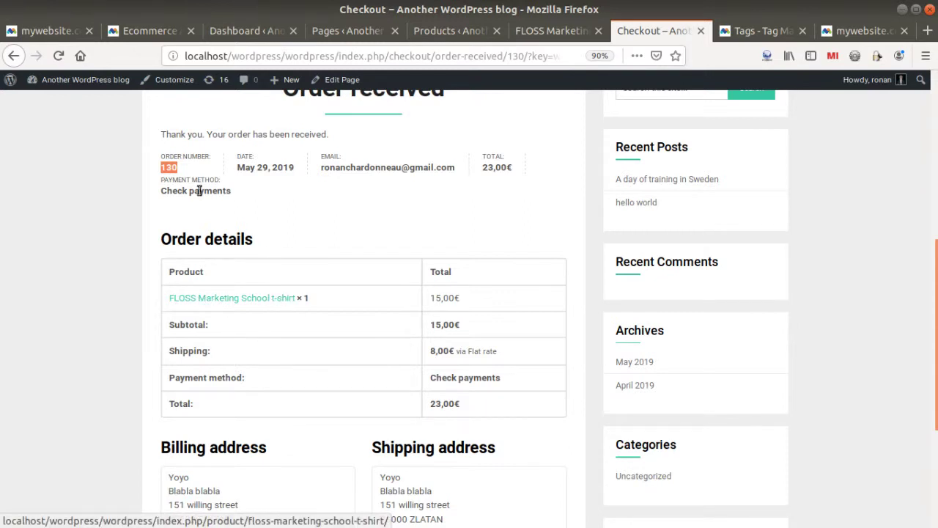
Inspect the HTML element that holds the order number on the Order received page.
scroll(147, 184, "up", 2)
right_click(176, 242)
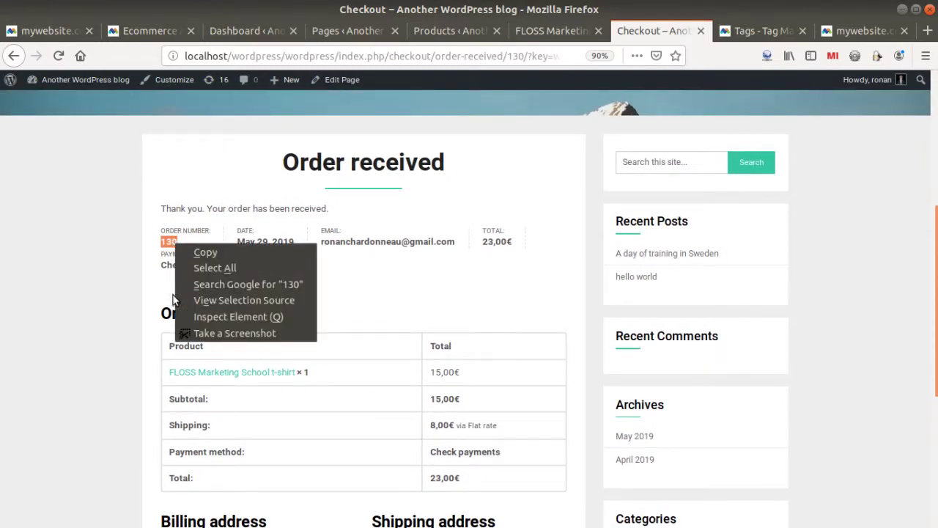
left_click(199, 315)
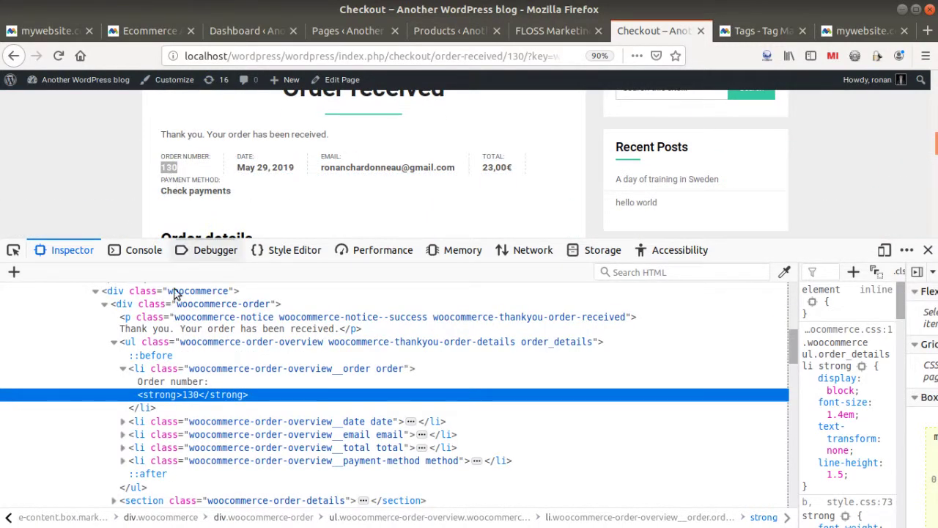
Copy the CSS selector of the strong element that holds the order number on the Order received page.
right_click(190, 391)
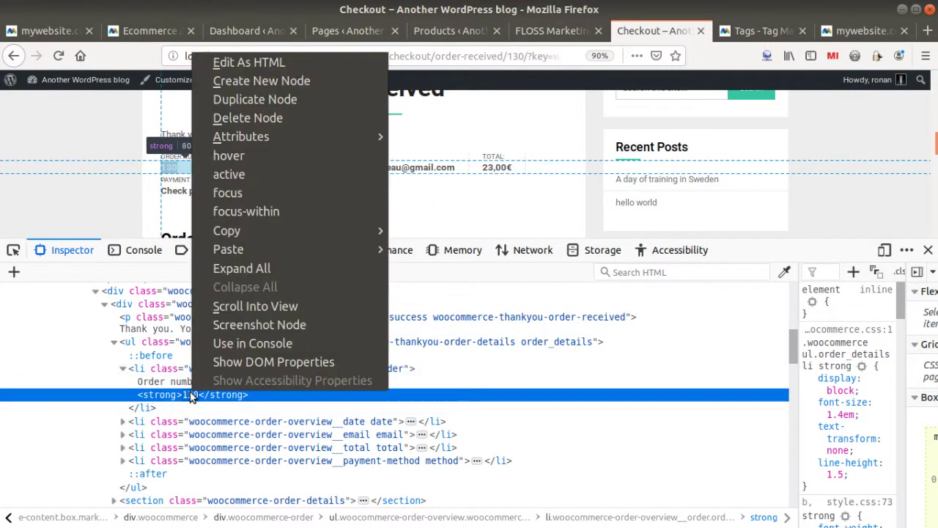
mouse_move(348, 230)
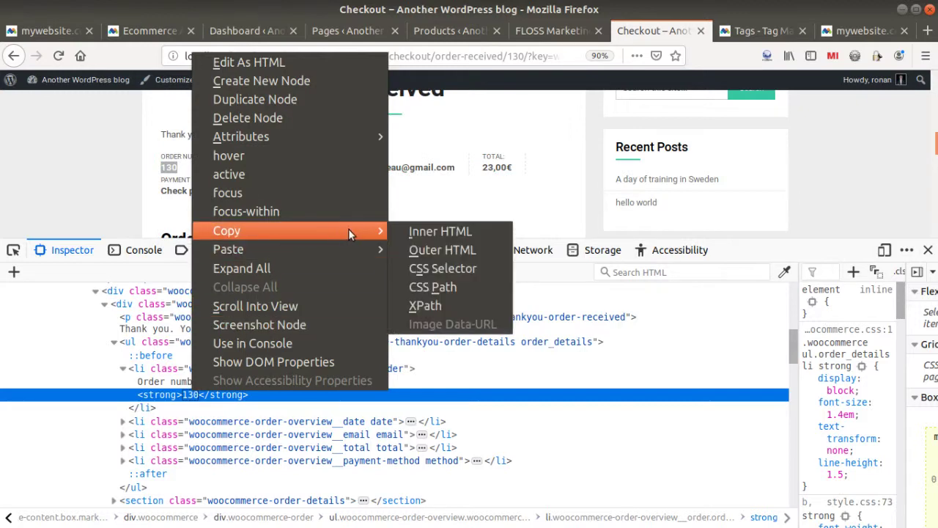
left_click(416, 269)
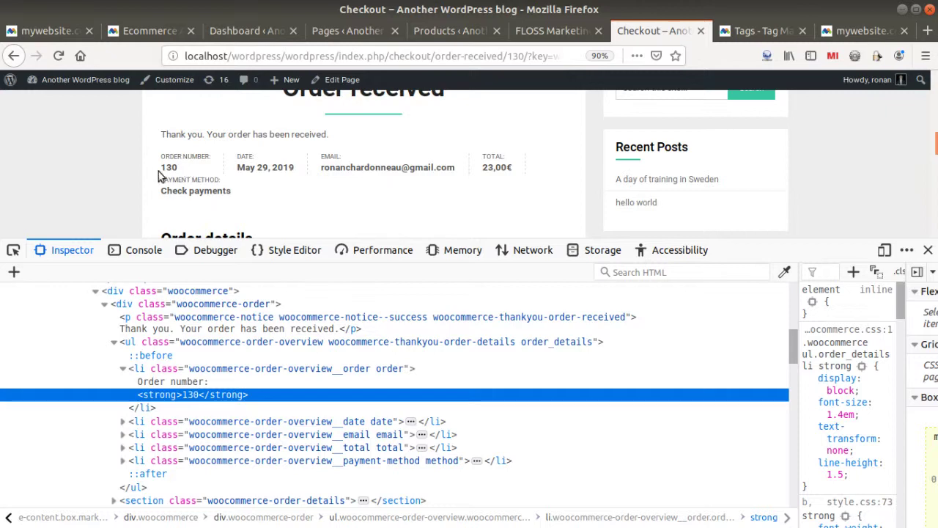
left_click_drag(180, 168, 157, 171)
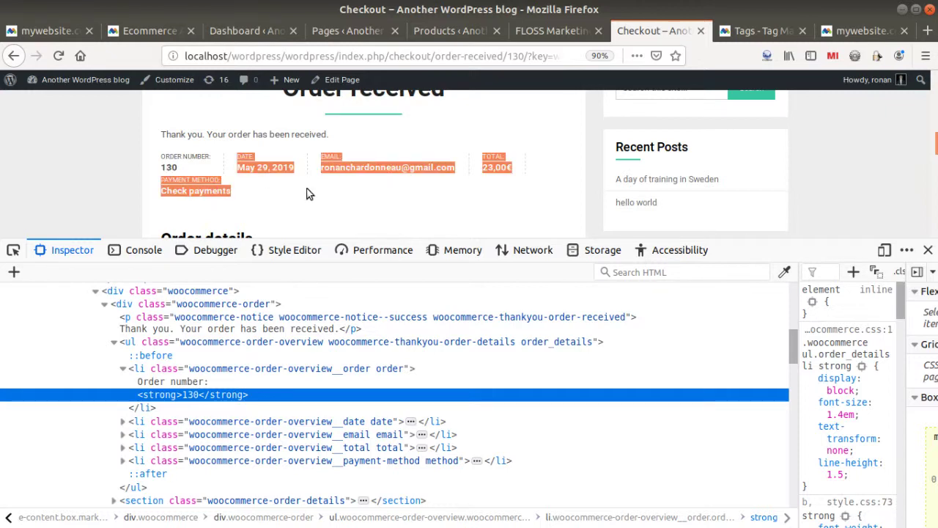
Clear the hard-coded Unique Order ID between the quotes in the trackEcommerceOrder call of the Matomo tag's Custom HTML.
left_click(724, 30)
left_click(262, 356)
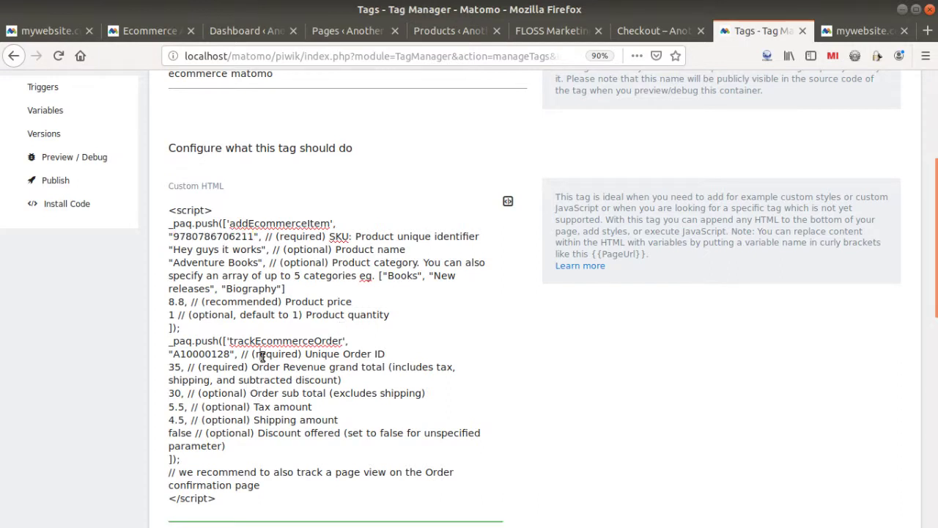
left_click_drag(232, 354, 179, 355)
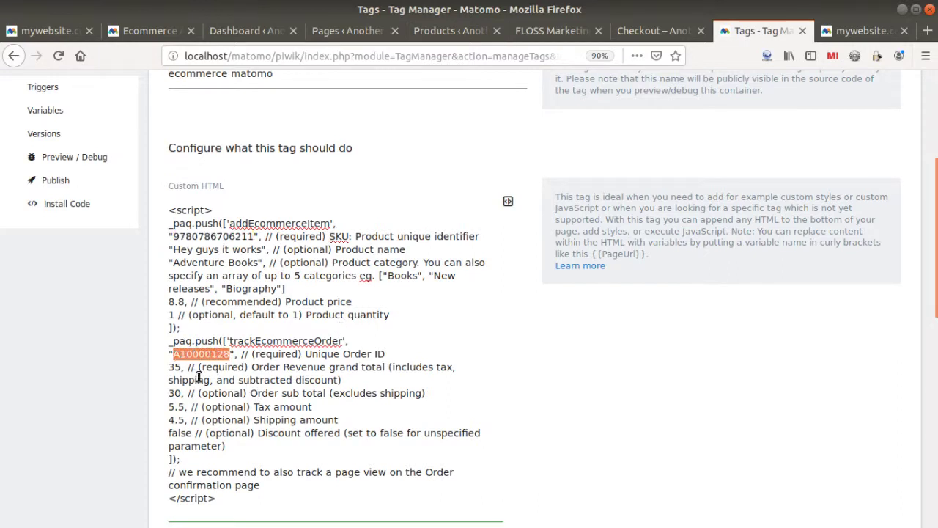
key("BackSpace")
Start a new custom variable of type DOM Element for the tag's Custom HTML.
left_click(508, 203)
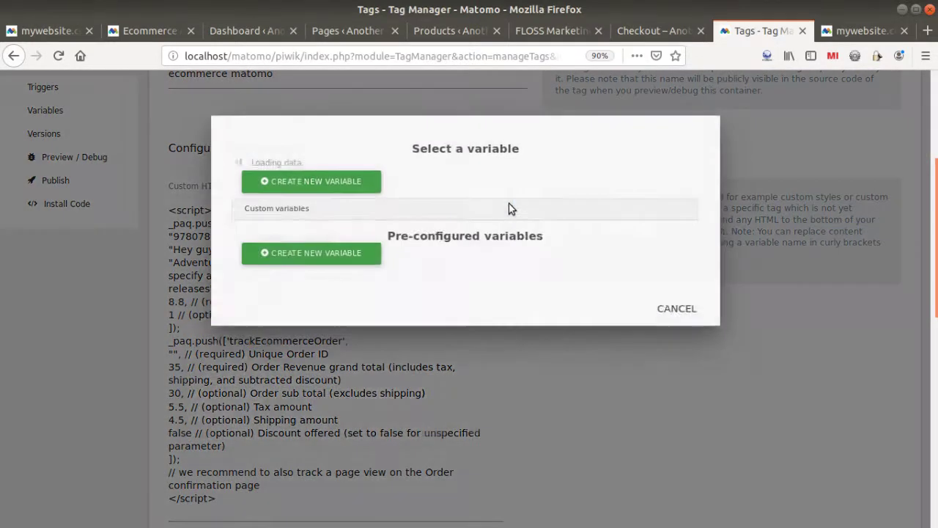
scroll(373, 295, "down", 5)
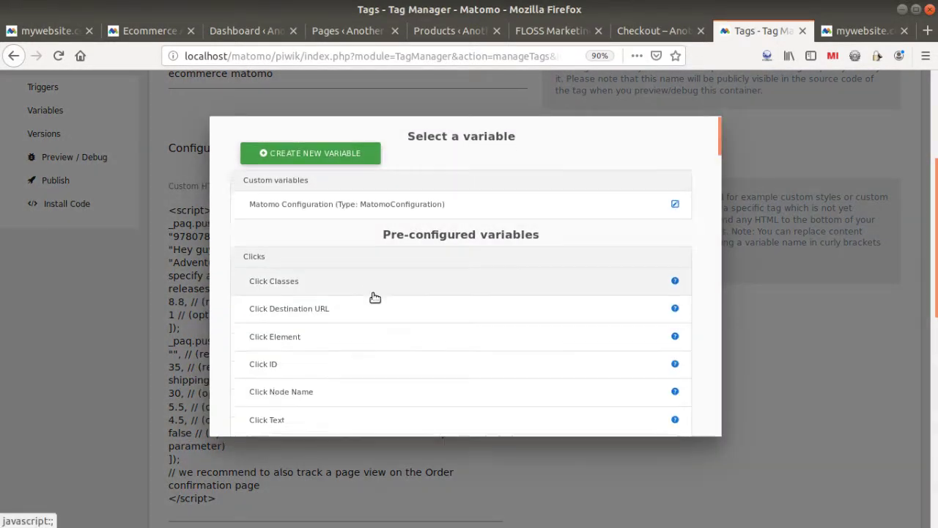
scroll(372, 296, "up", 5)
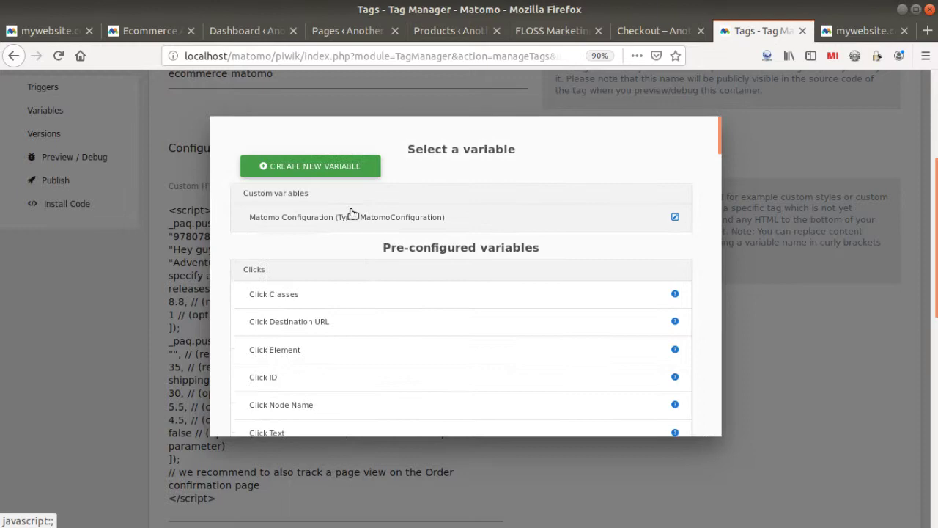
left_click(339, 169)
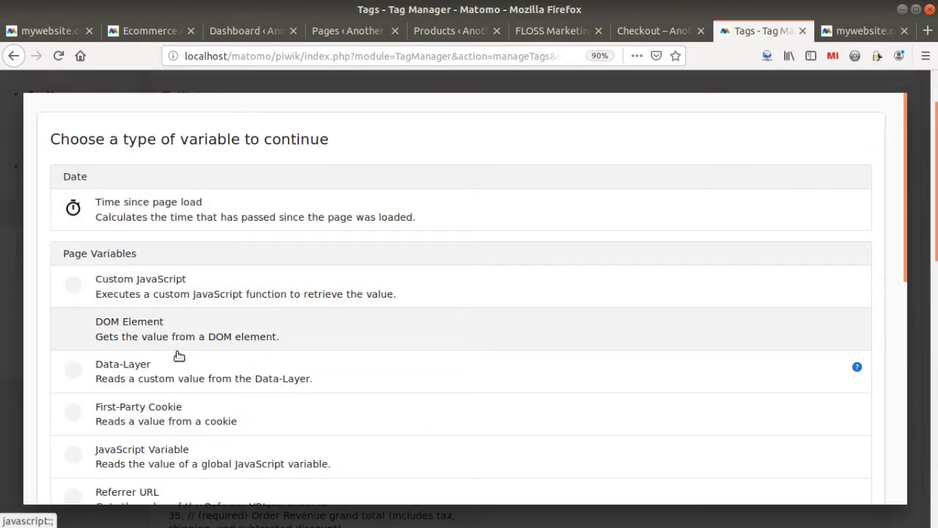
scroll(181, 357, "down", 7)
scroll(184, 308, "down", 4)
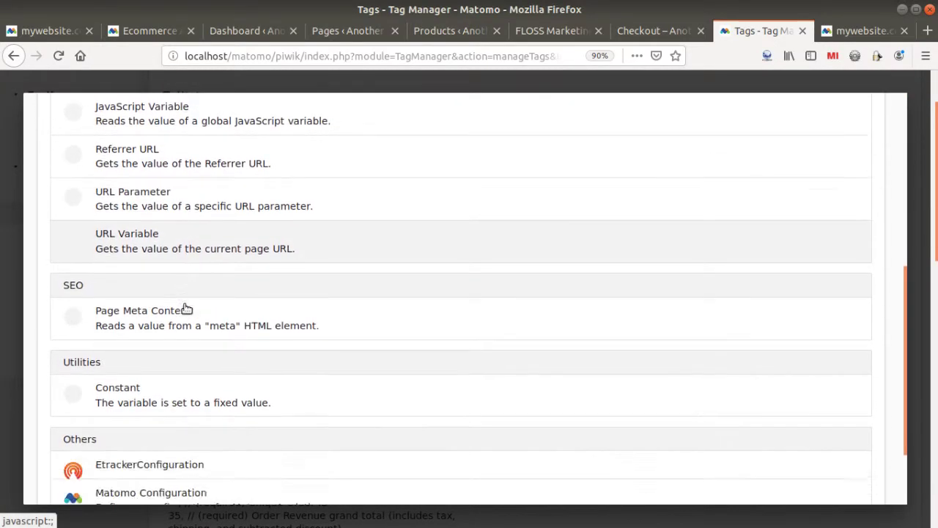
scroll(159, 333, "up", 4)
scroll(157, 335, "up", 7)
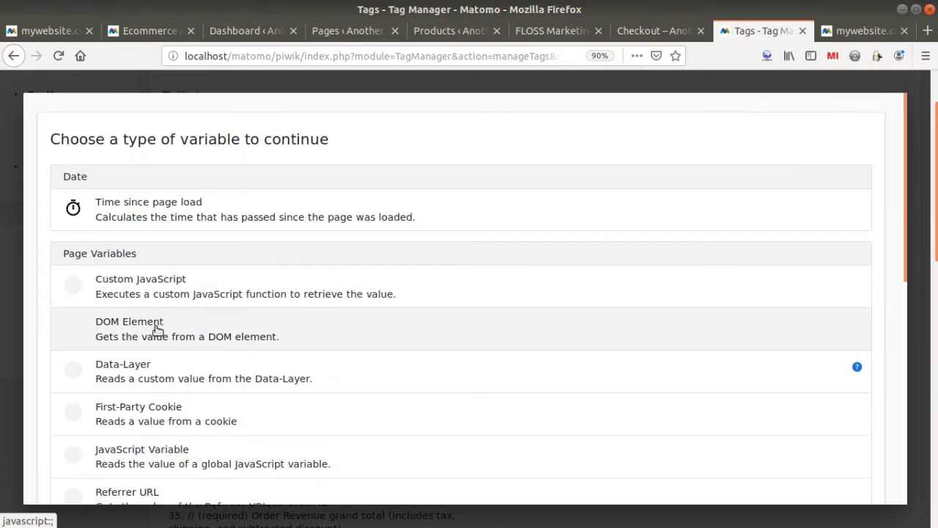
left_click(153, 331)
Create the variable "Order id" with selection method CSS Selector and the selector ".woocommerce-order-overview__order > strong:nth-child(1)".
left_click(237, 352)
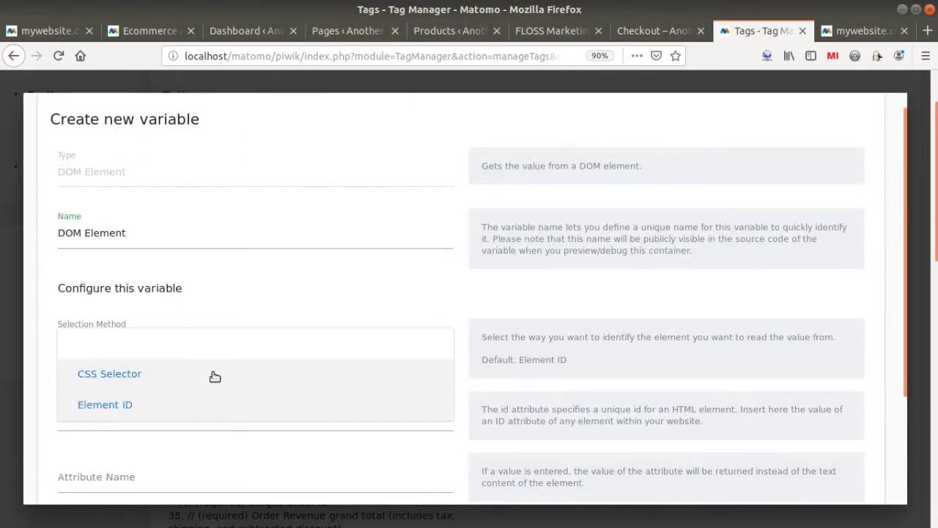
left_click(215, 375)
left_click_drag(128, 232, 73, 233)
type("Order id")
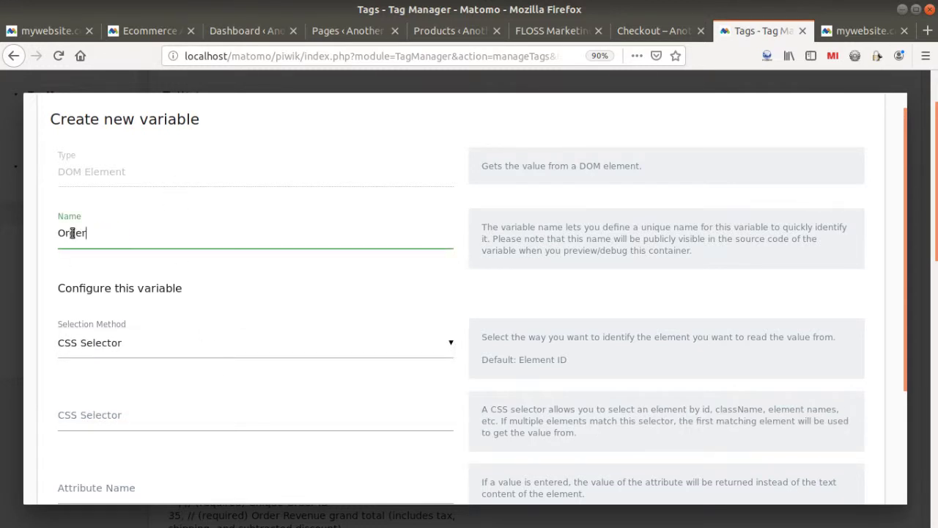
left_click(107, 414)
type(".woocommerce-order-overview__order > strong:nth-child(1)")
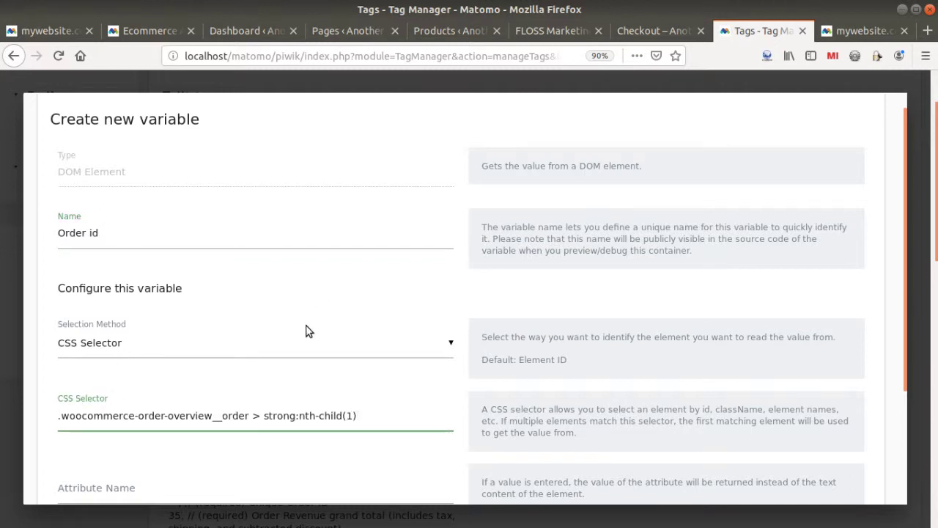
scroll(146, 301, "down", 3)
left_click(130, 422)
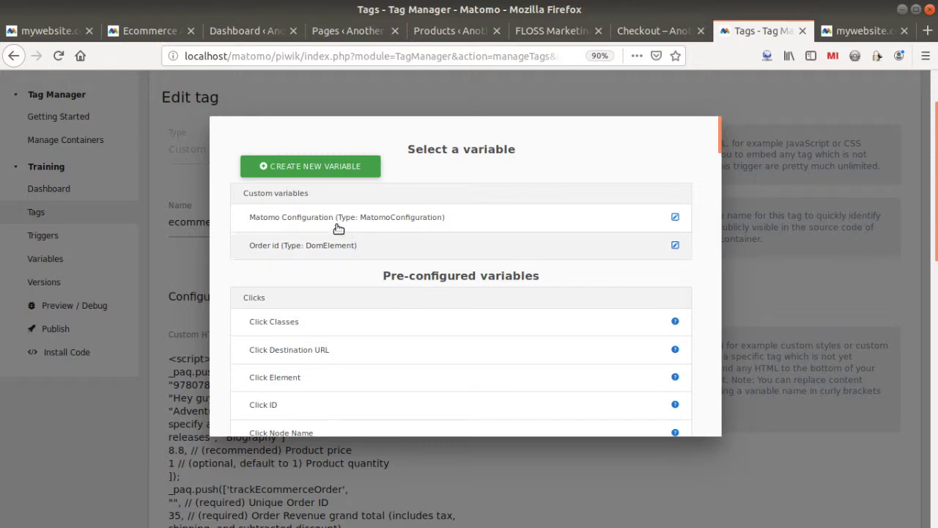
Insert the Order id variable as the Unique Order ID and remove its surrounding quotes, leaving {{Order id}}.
left_click(337, 249)
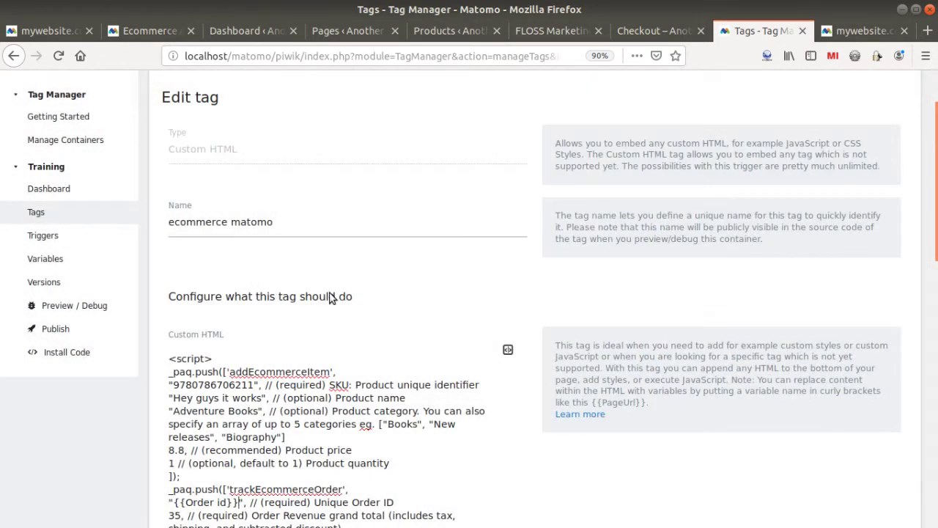
scroll(273, 336, "down", 4)
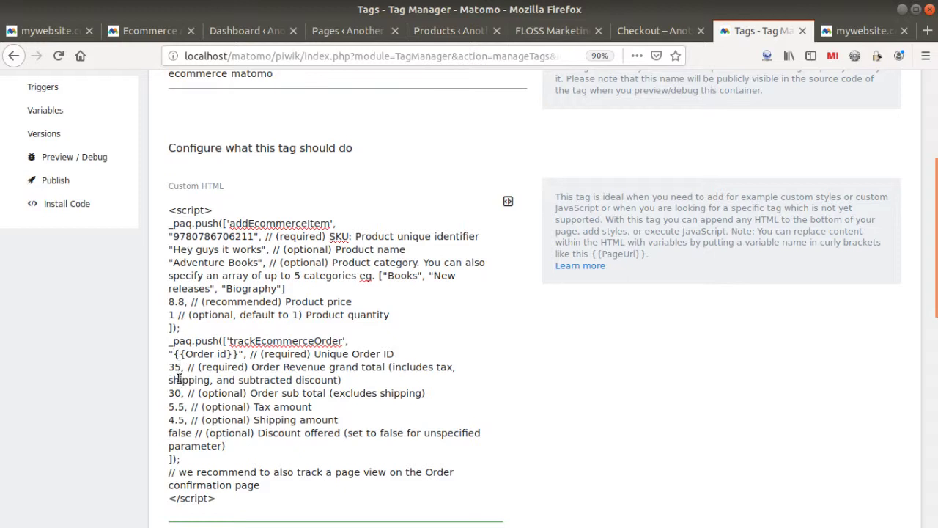
key("BackSpace")
left_click(235, 355)
key("BackSpace")
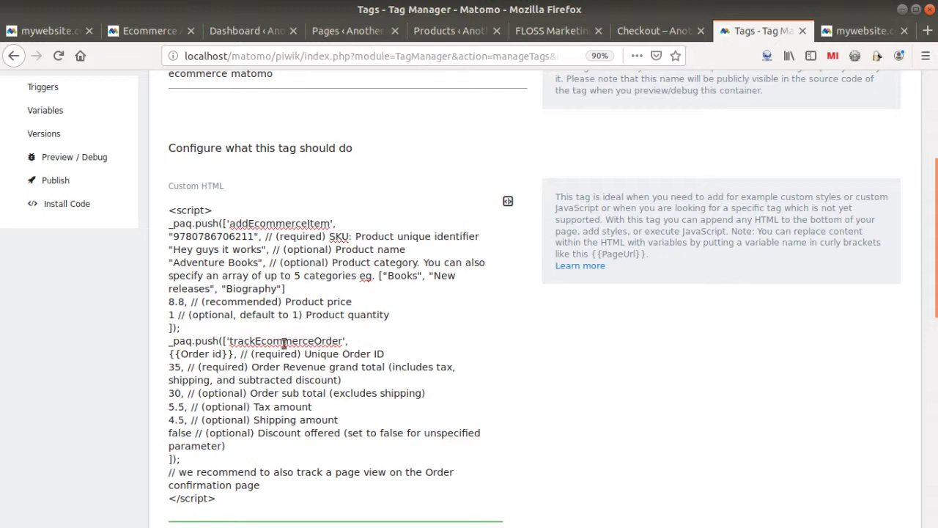
Compare the {{Order id}} variable with the hard-coded grand total and SKU values in the Custom HTML.
scroll(285, 337, "down", 2)
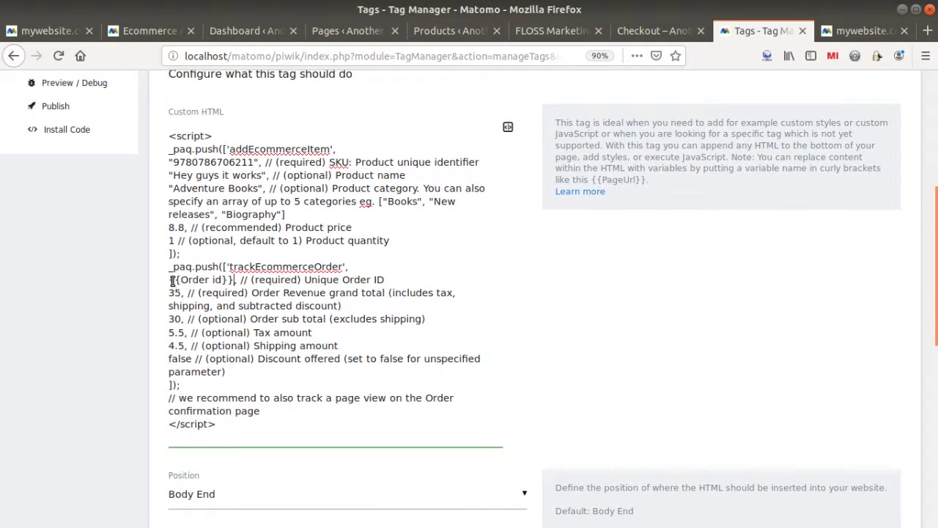
left_click_drag(171, 281, 233, 279)
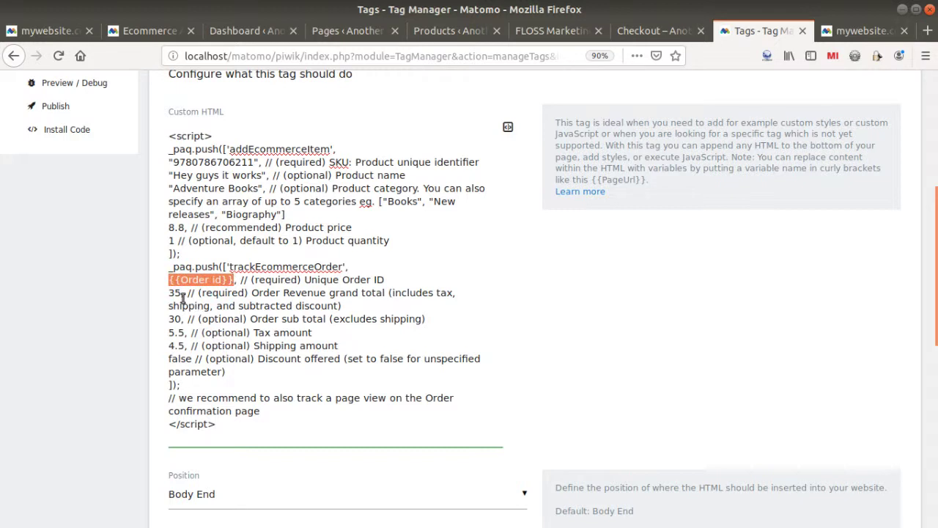
left_click_drag(179, 294, 175, 293)
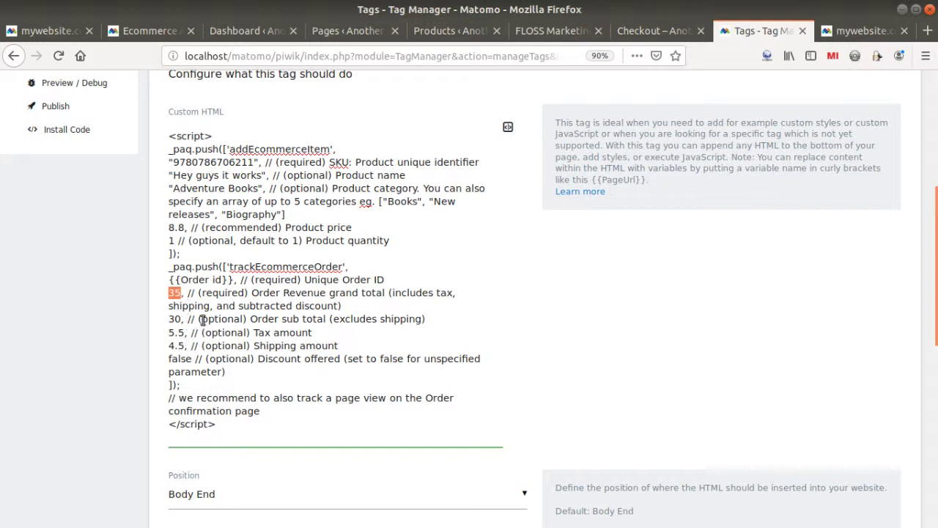
left_click(245, 161)
left_click_drag(255, 162, 191, 162)
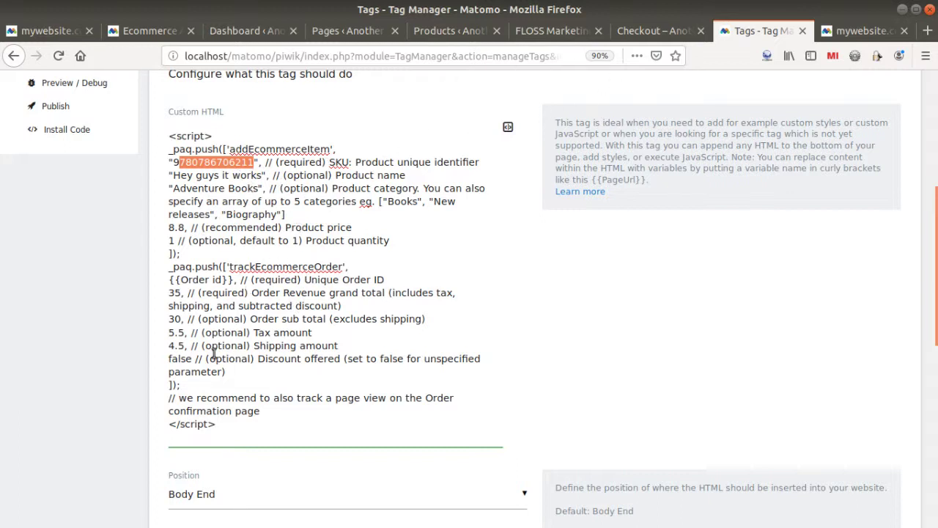
left_click_drag(232, 281, 168, 282)
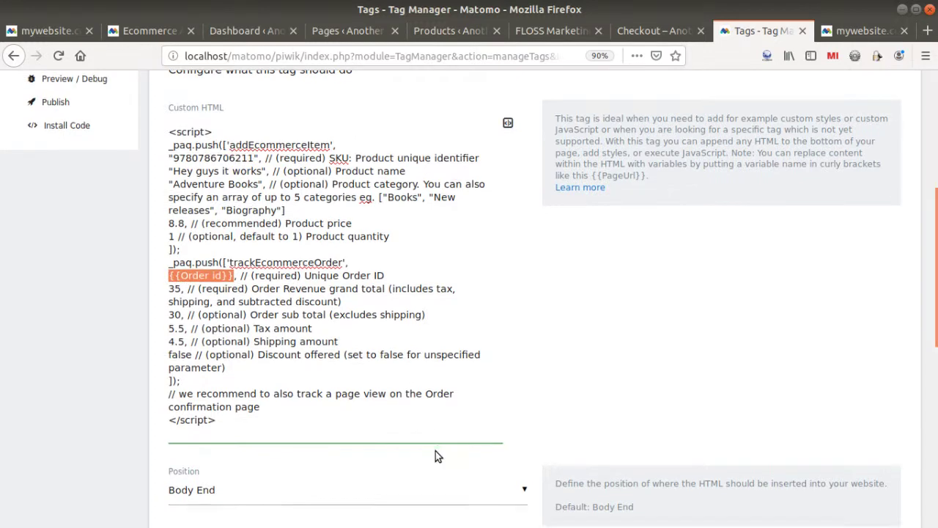
Save the updated ecommerce matomo tag and publish the change to the Live environment as version go4.
scroll(436, 447, "down", 6)
left_click(220, 422)
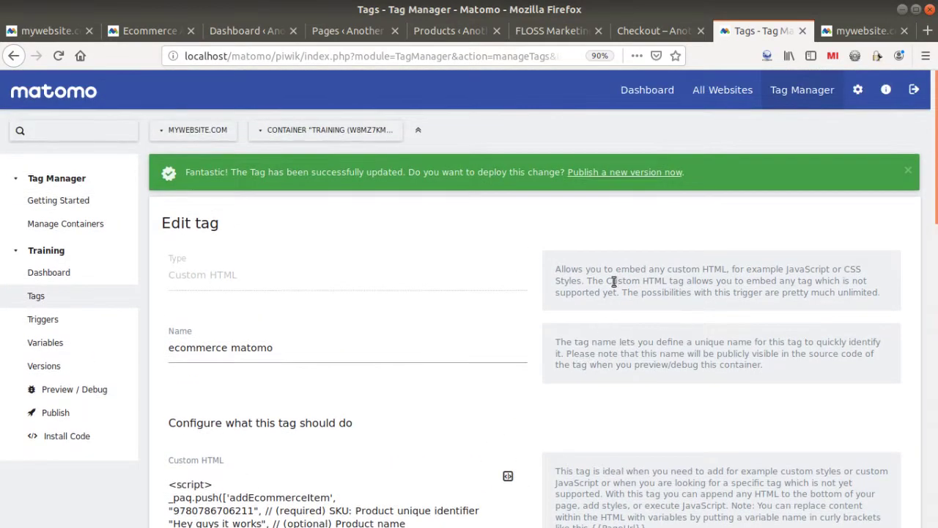
left_click(635, 176)
left_click(194, 190)
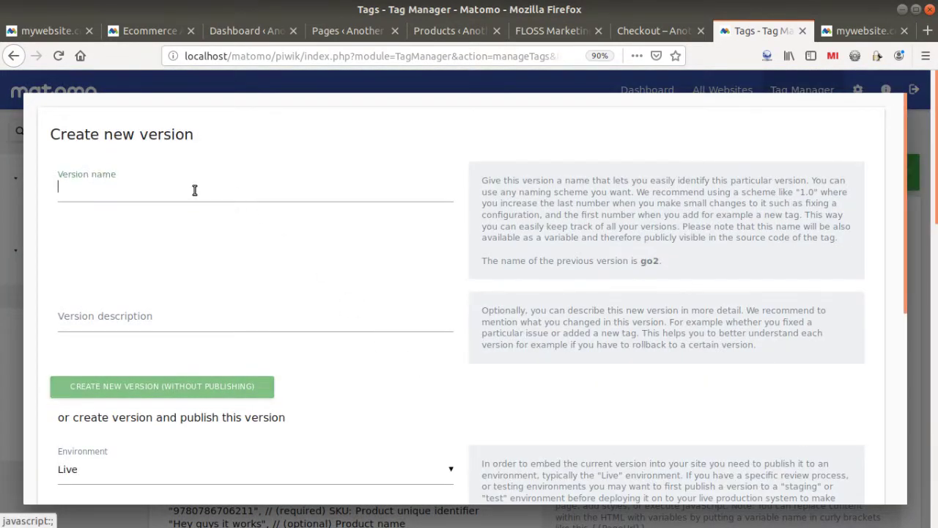
type("go3")
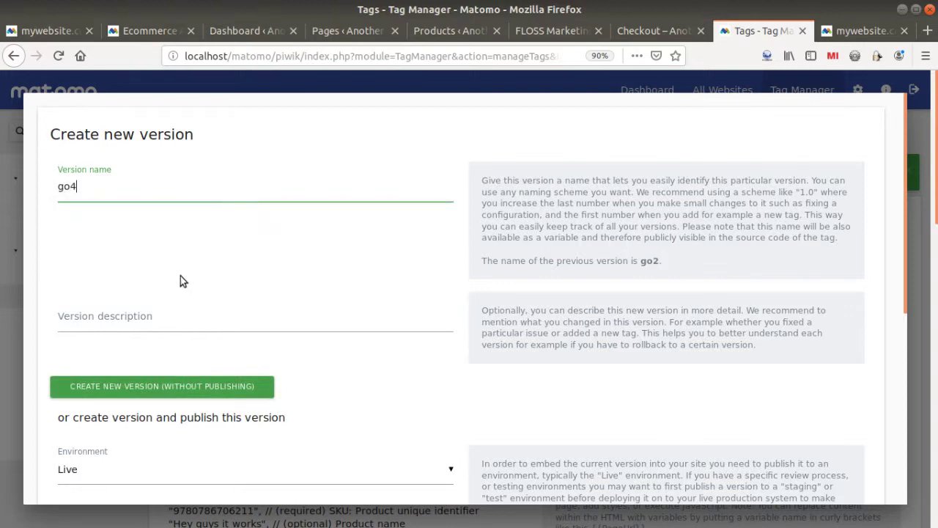
scroll(180, 279, "down", 5)
left_click(157, 306)
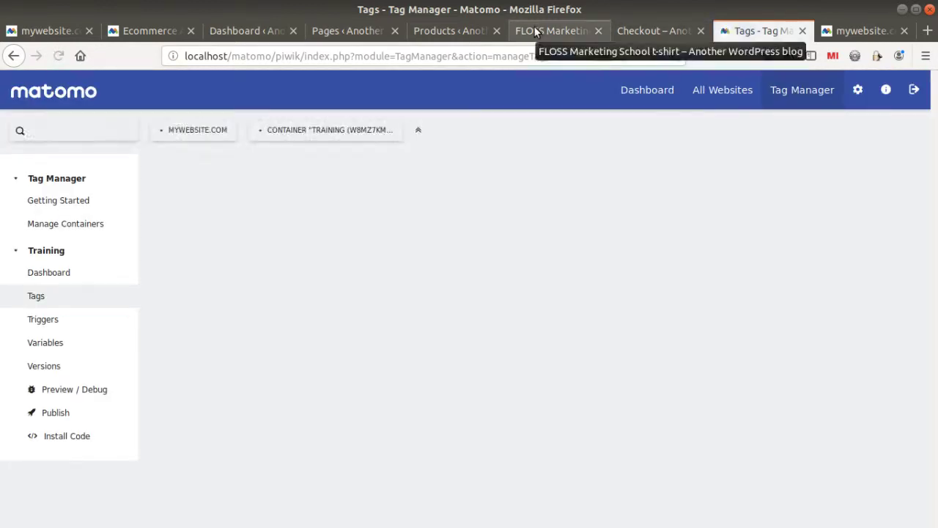
Add one FLOSS Marketing School t-shirt to the cart from its WordPress product page.
left_click(541, 30)
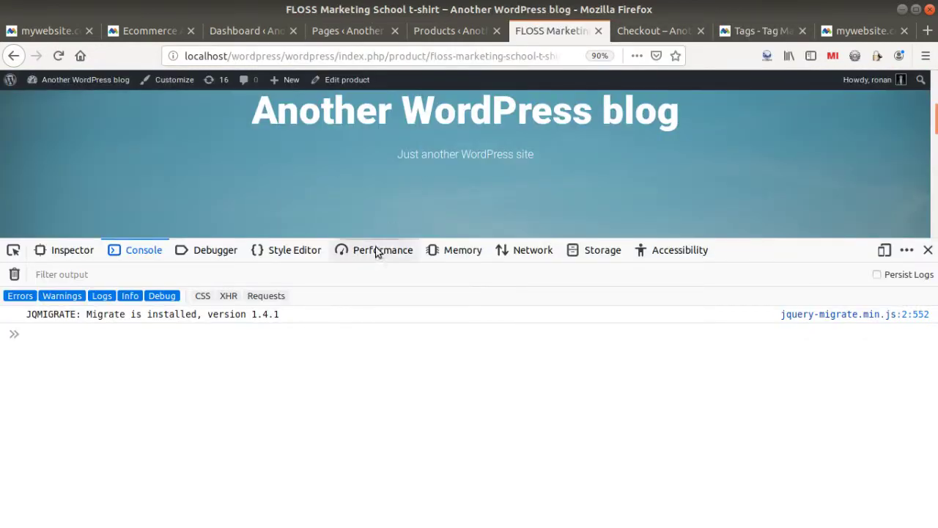
left_click(928, 250)
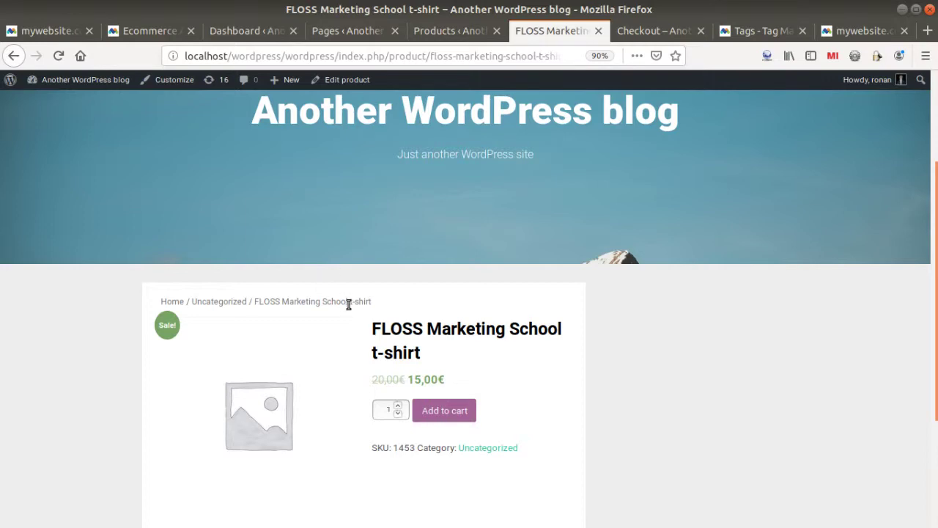
left_click(356, 33)
left_click(431, 32)
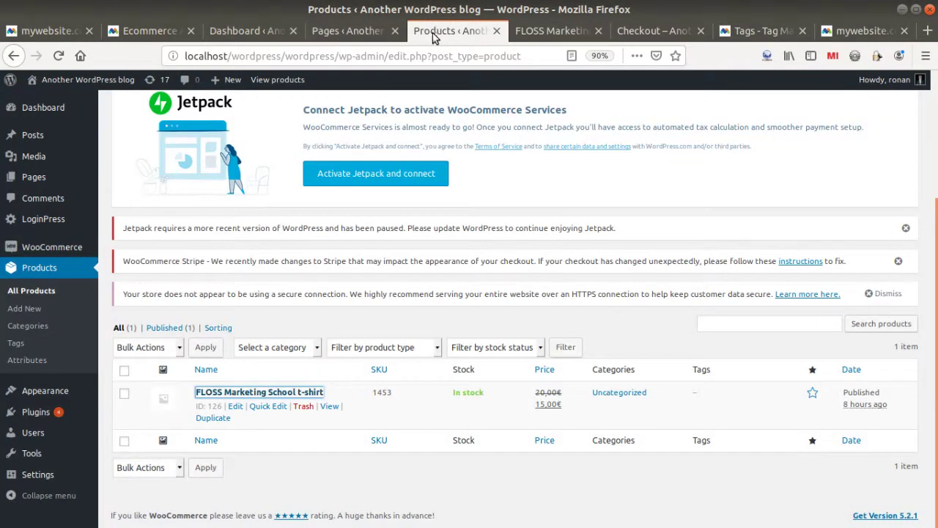
left_click(154, 33)
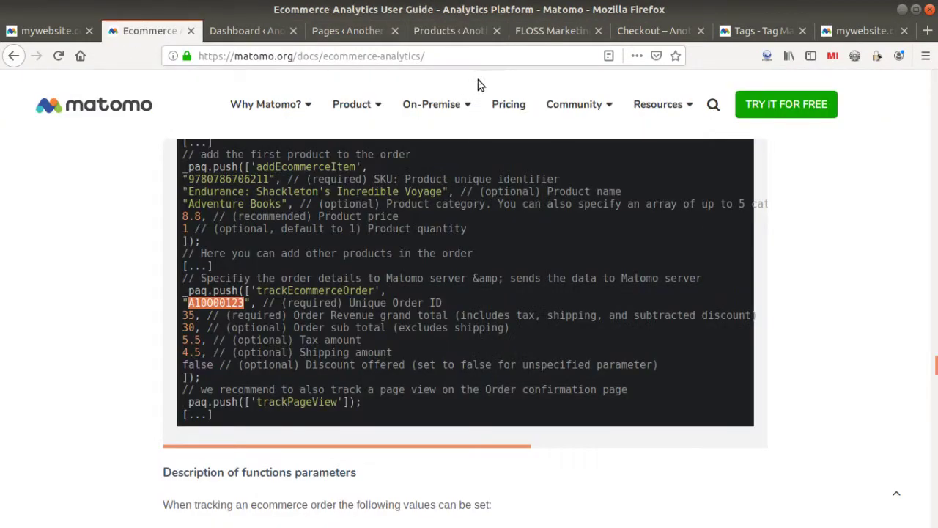
left_click(551, 33)
scroll(396, 411, "down", 3)
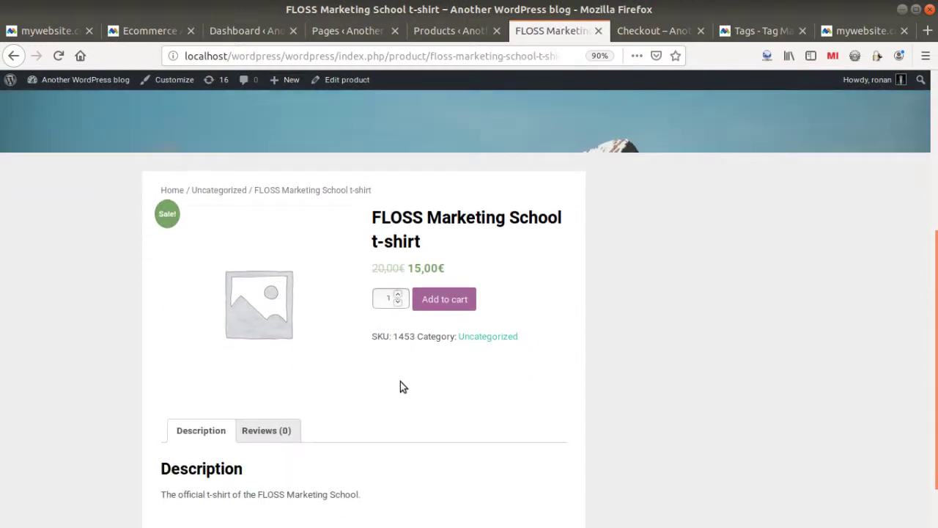
scroll(327, 419, "up", 3)
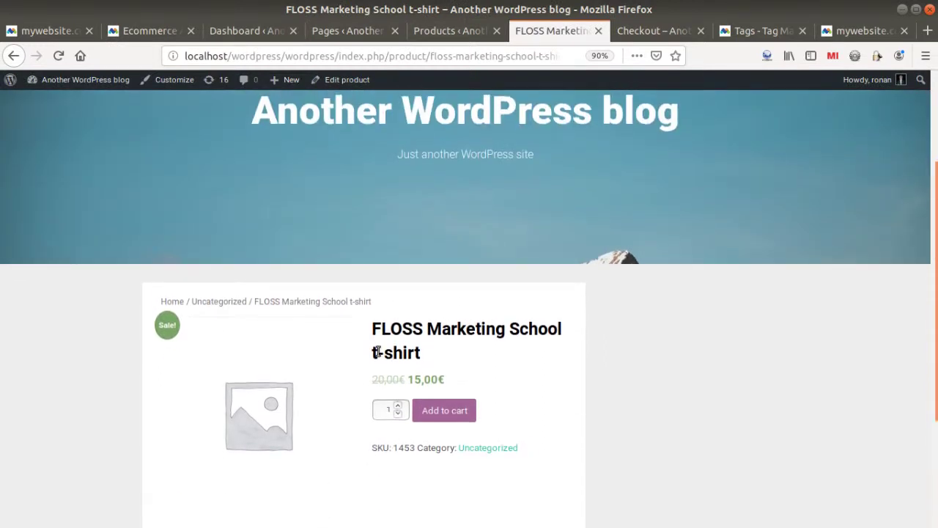
left_click(434, 416)
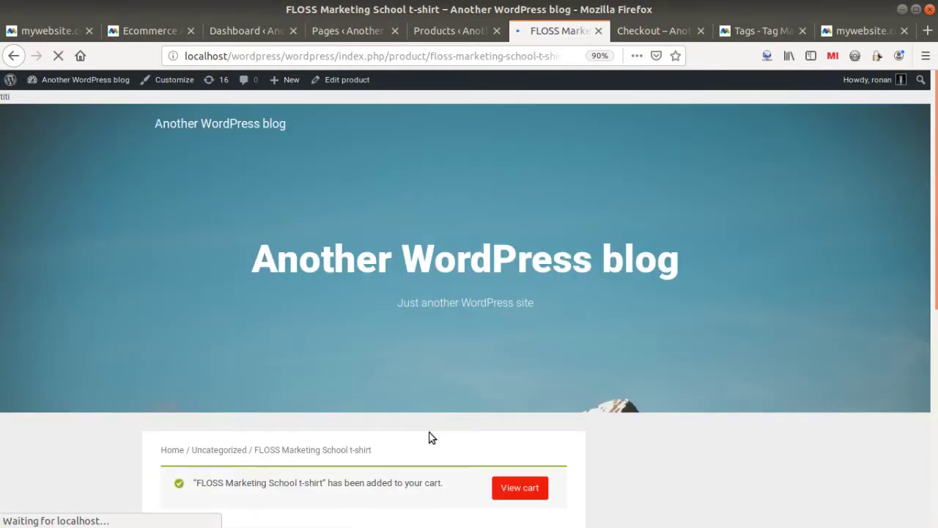
Check the SKU and description of the FLOSS Marketing School t-shirt on its product page.
scroll(365, 355, "down", 5)
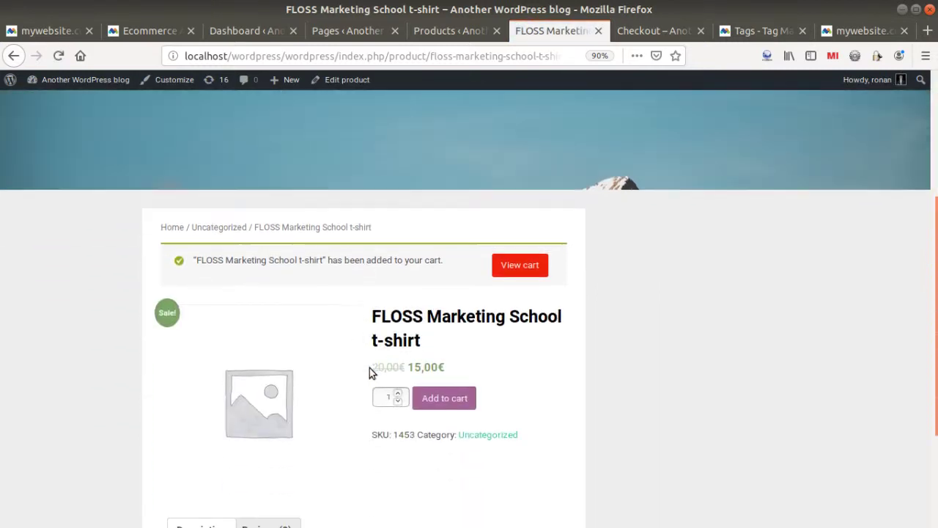
triple_click(380, 434)
left_click(398, 434)
left_click_drag(374, 435, 417, 435)
scroll(411, 381, "down", 4)
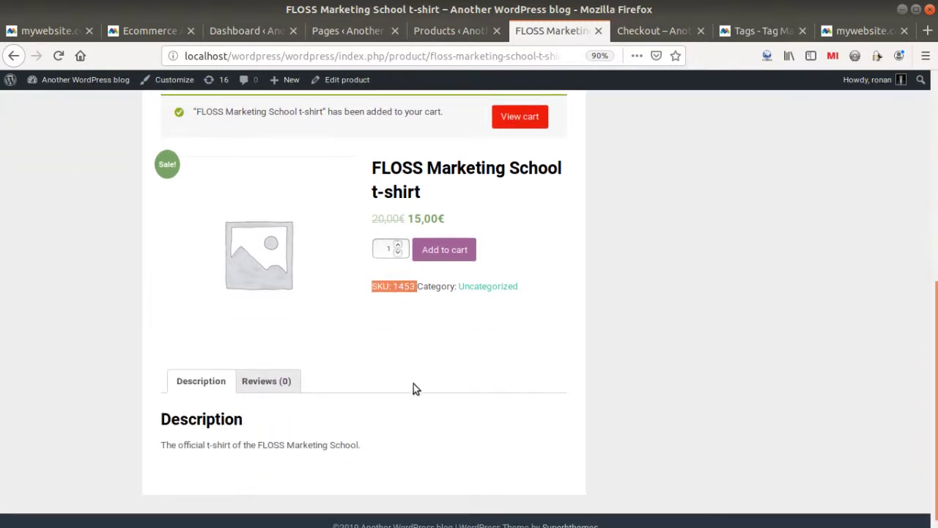
scroll(377, 442, "up", 3)
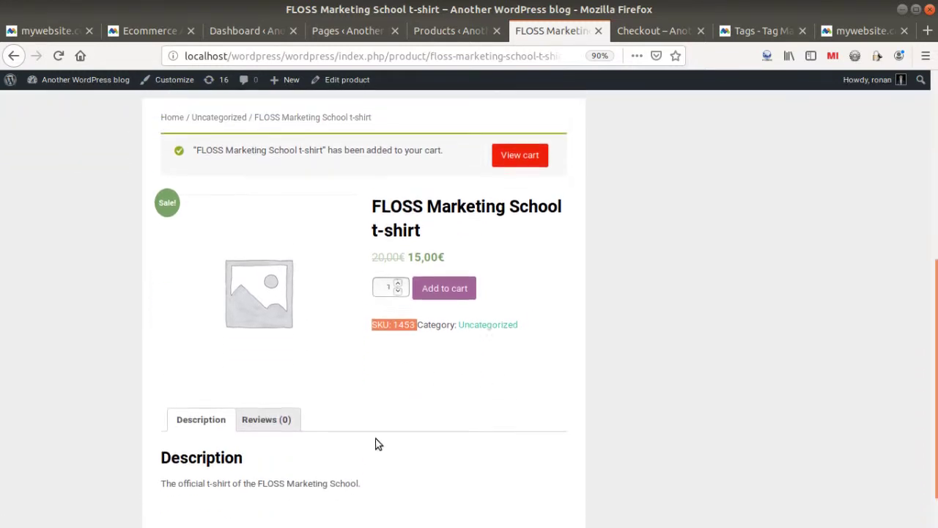
Open the cart containing the FLOSS Marketing School t-shirt and proceed to checkout.
left_click(505, 229)
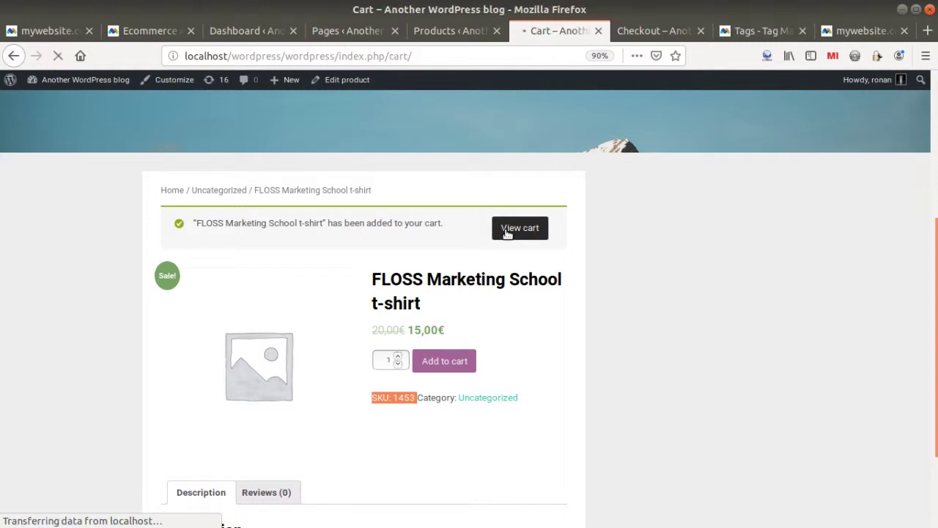
scroll(444, 337, "down", 5)
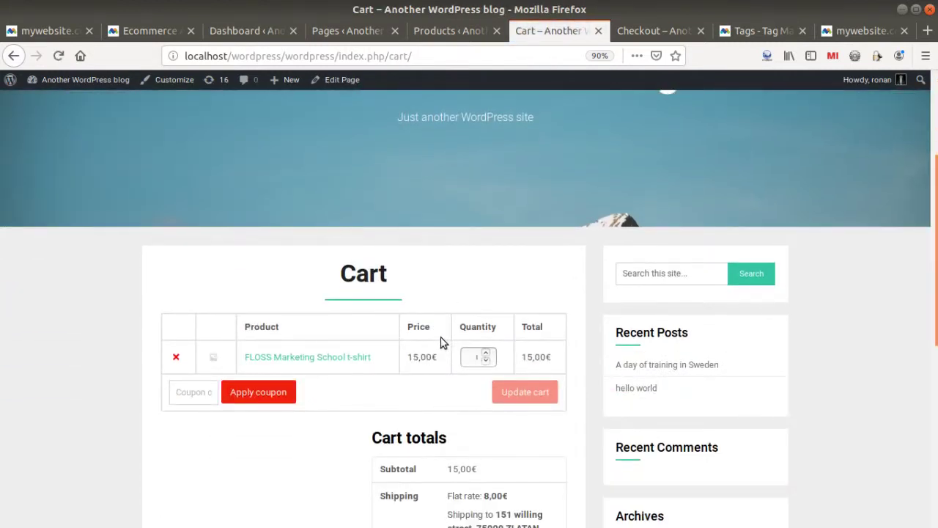
scroll(442, 342, "down", 5)
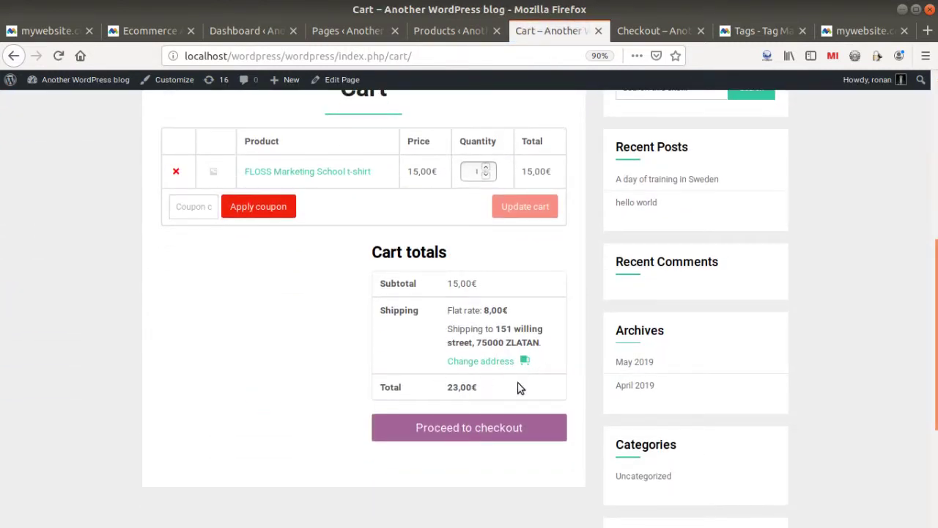
scroll(473, 389, "down", 3)
scroll(470, 408, "up", 4)
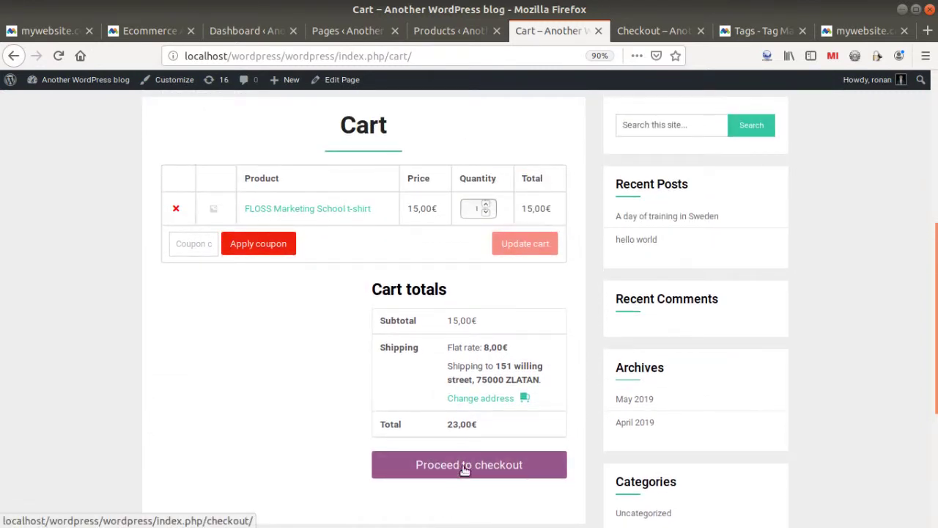
left_click(423, 470)
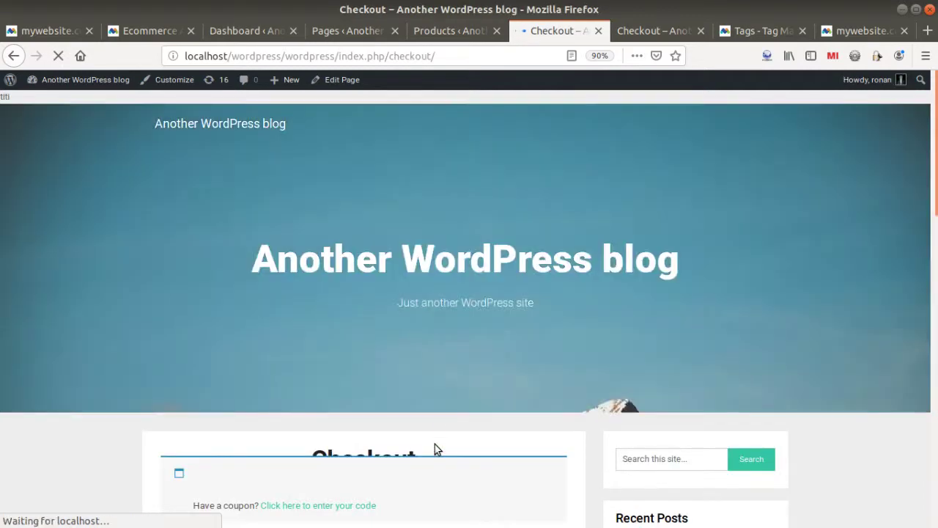
Place the t-shirt order with the prefilled billing details and Check payments, and review the order confirmation.
scroll(438, 399, "down", 8)
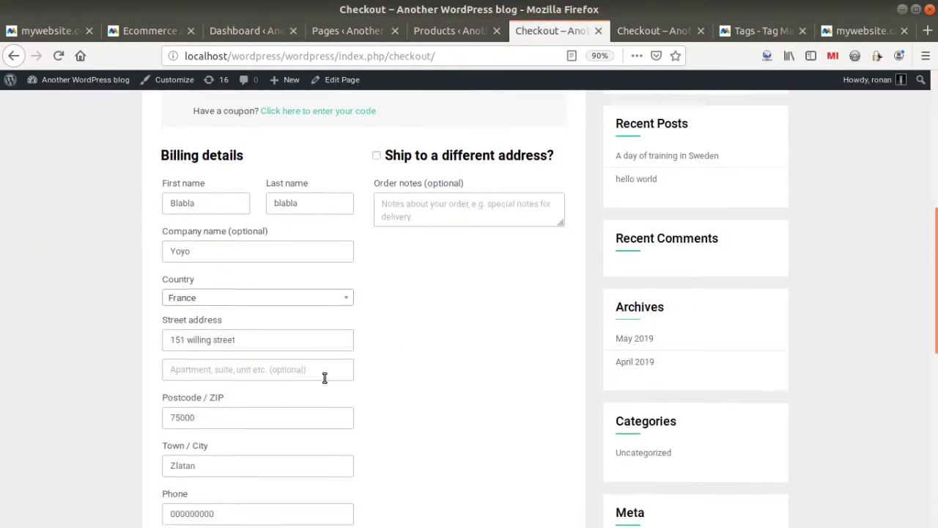
scroll(330, 382, "down", 3)
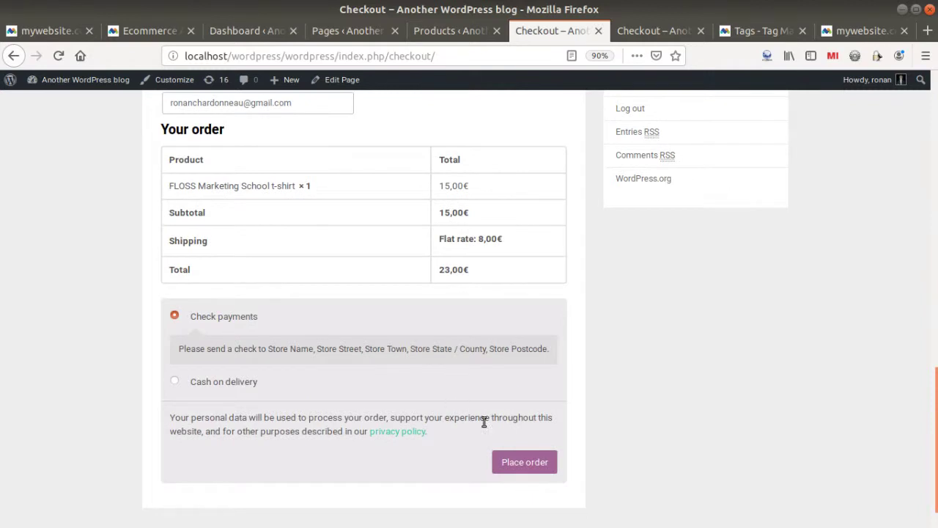
left_click(516, 464)
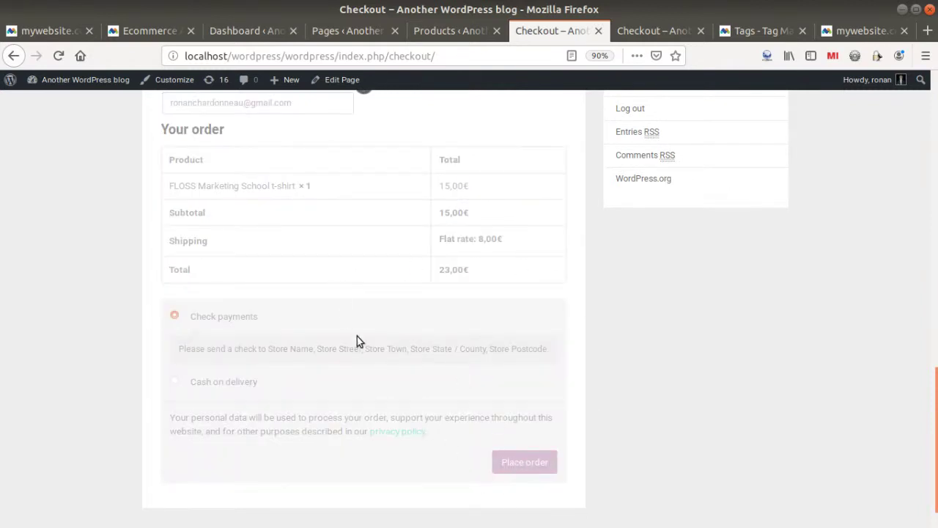
scroll(416, 367, "up", 5)
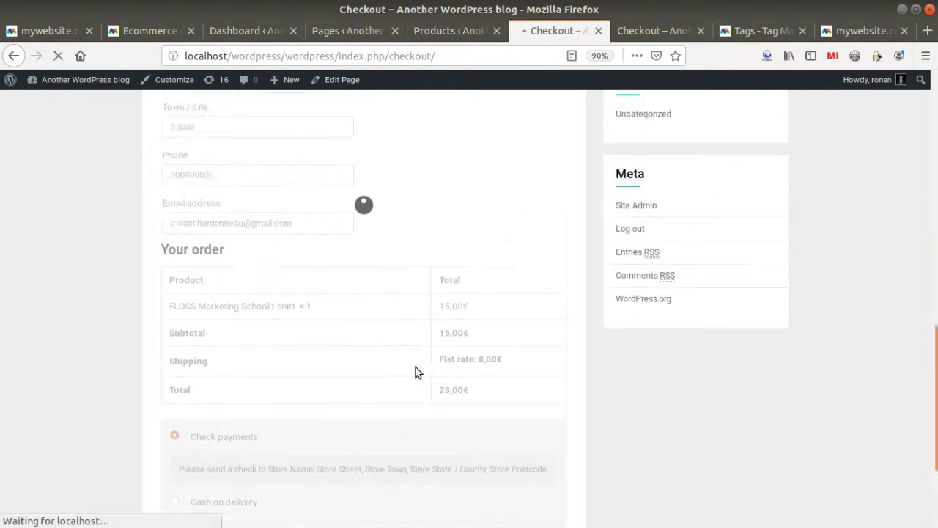
scroll(362, 369, "down", 6)
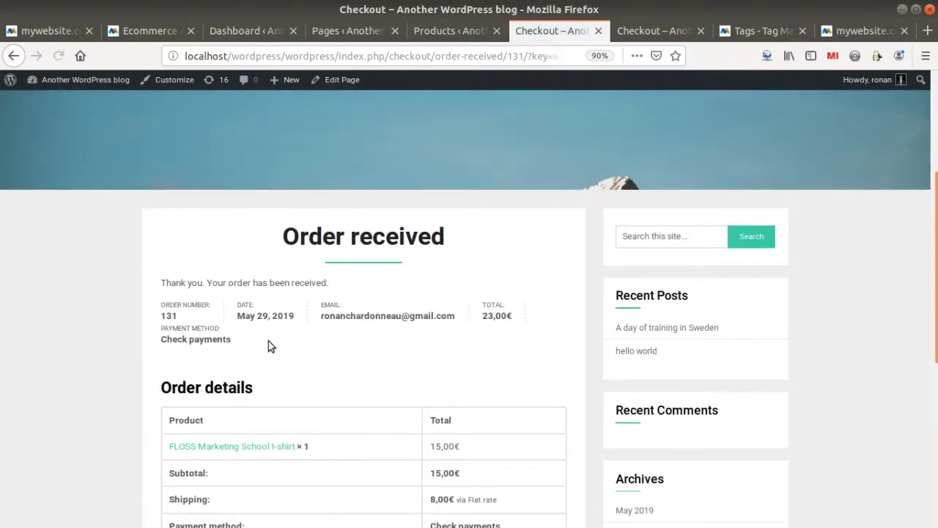
scroll(330, 380, "up", 2)
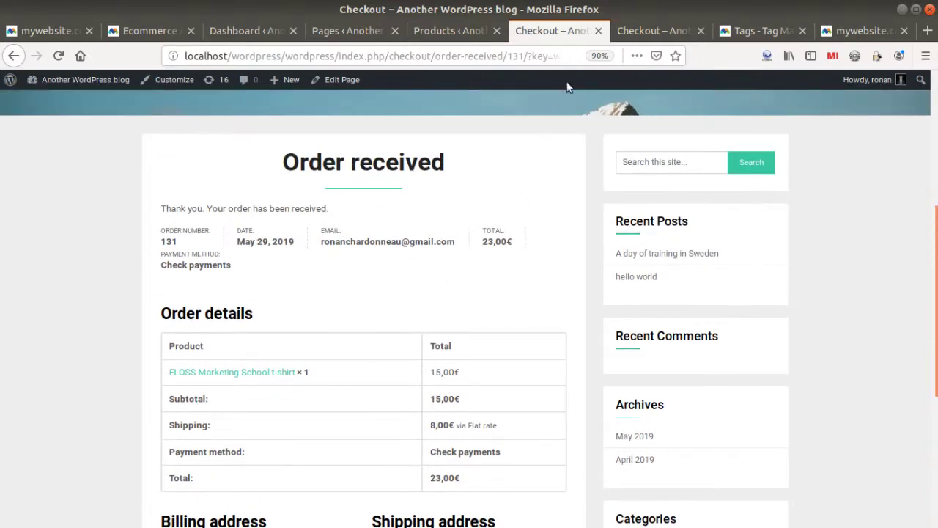
Enable preview mode for the Training container in Matomo Tag Manager and copy the ?mtmPreviewMode=W8MZ7kMl parameter.
left_click(650, 33)
left_click(740, 32)
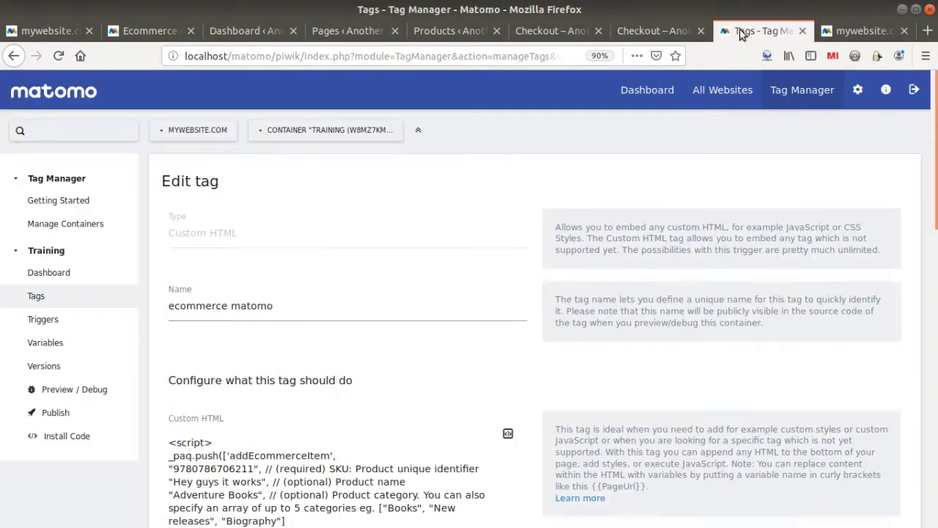
left_click(72, 389)
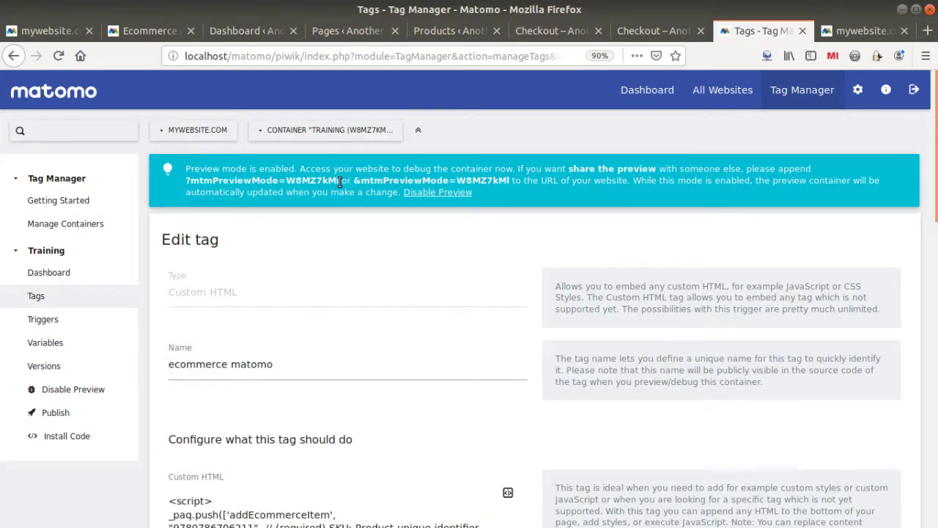
left_click_drag(340, 181, 184, 184)
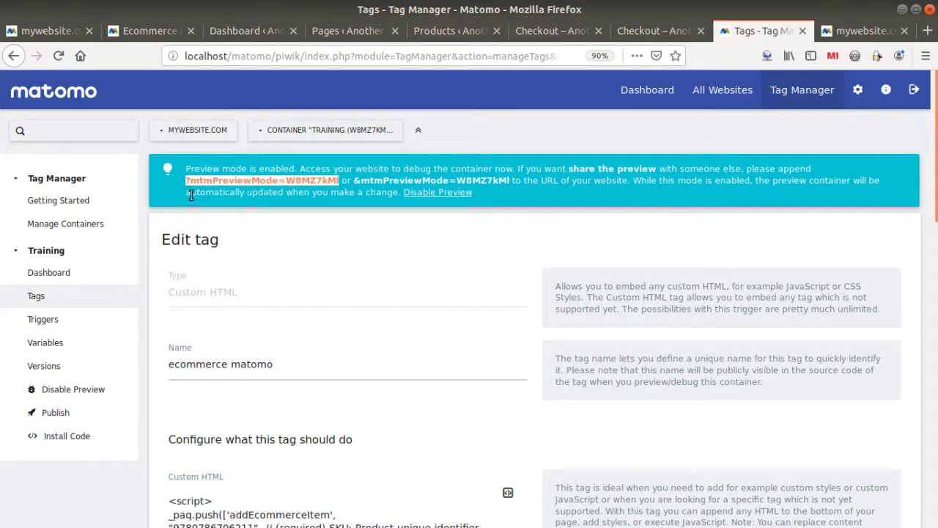
Append ?mtmPreviewMode=W8MZ7kMl to the new order's confirmation page URL and load it.
left_click(652, 30)
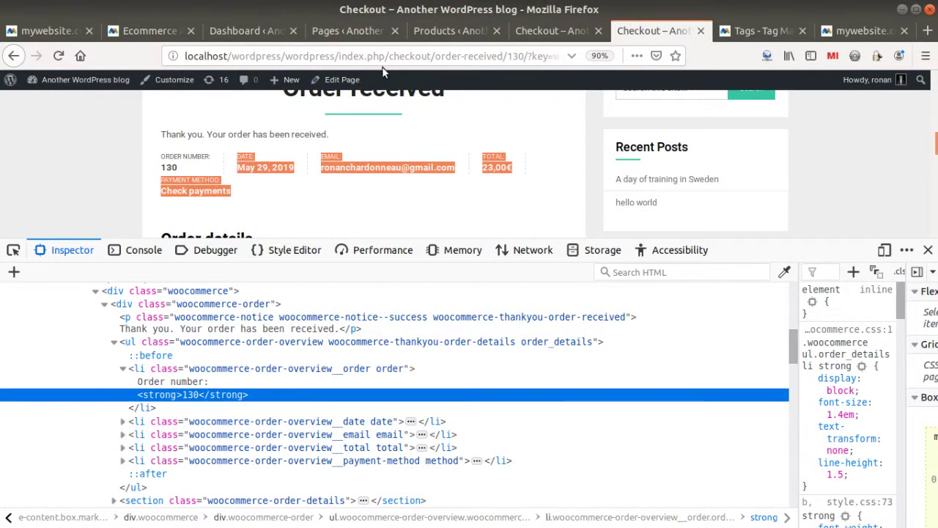
left_click(405, 56)
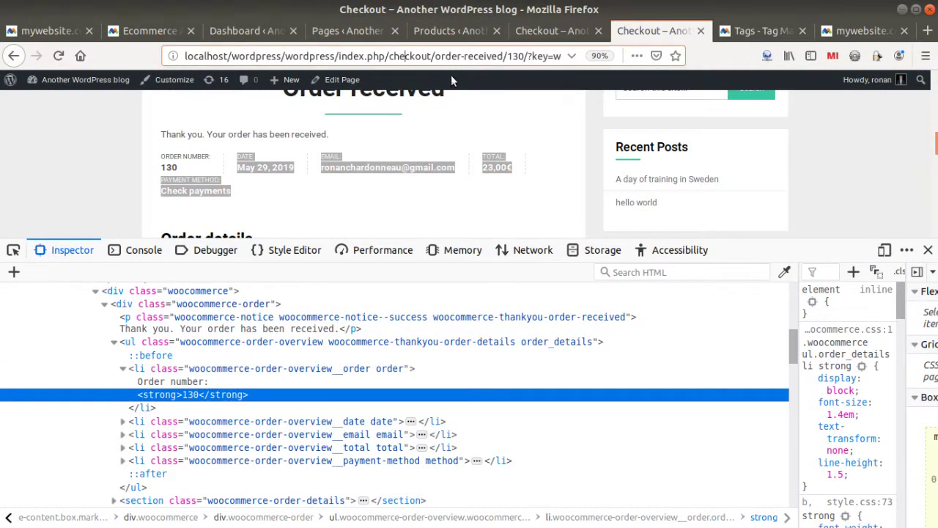
key("End")
left_click(569, 32)
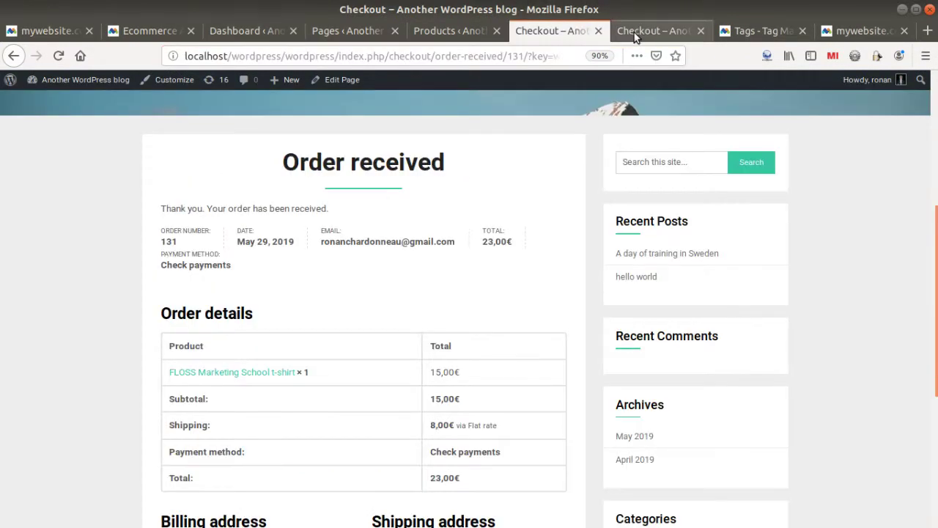
key("End")
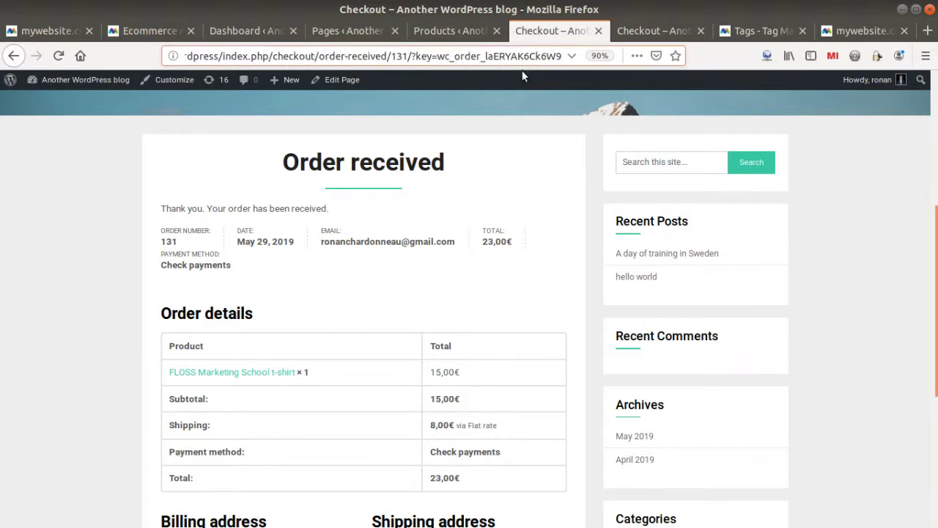
key("ctrl+v")
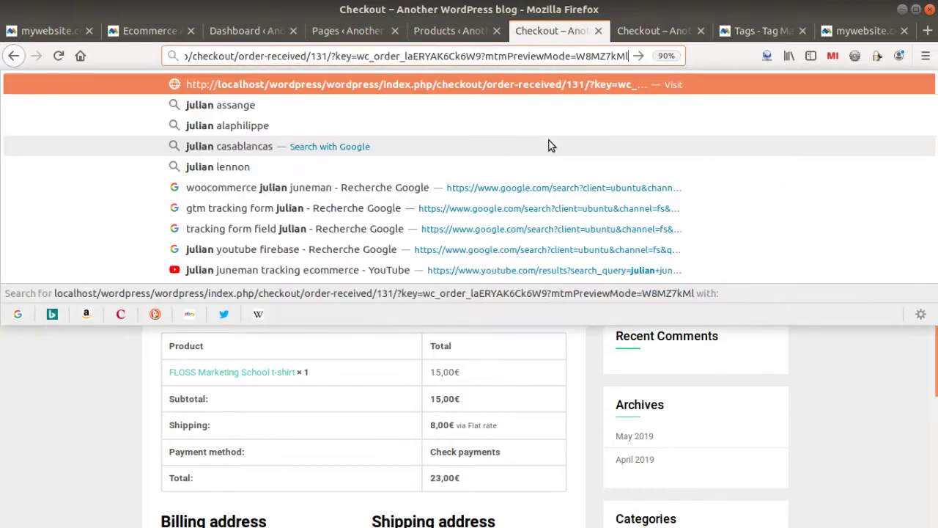
key("Return")
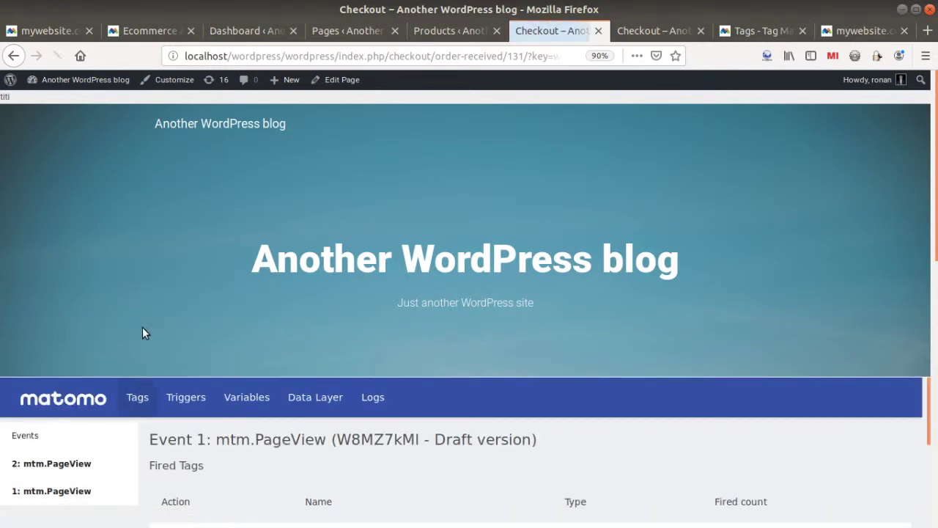
Examine the fired and not yet fired tags of both mtm.PageView events in the Matomo debugger.
scroll(187, 367, "down", 2)
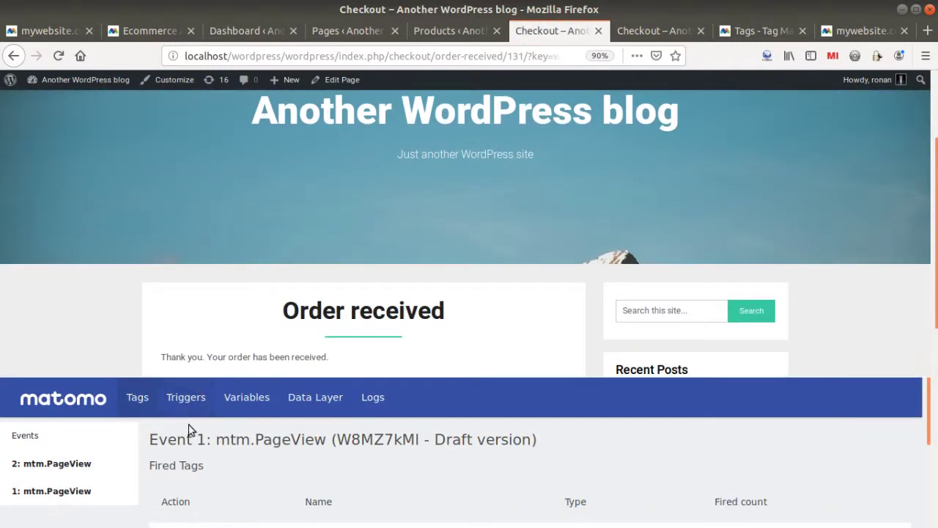
scroll(471, 503, "down", 3)
scroll(310, 444, "down", 1)
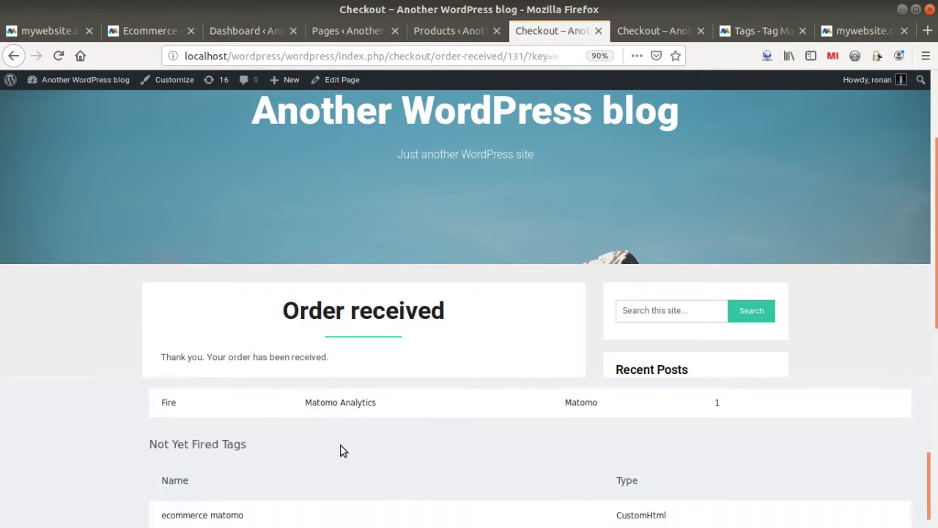
scroll(338, 446, "up", 3)
left_click(65, 466)
scroll(239, 458, "down", 2)
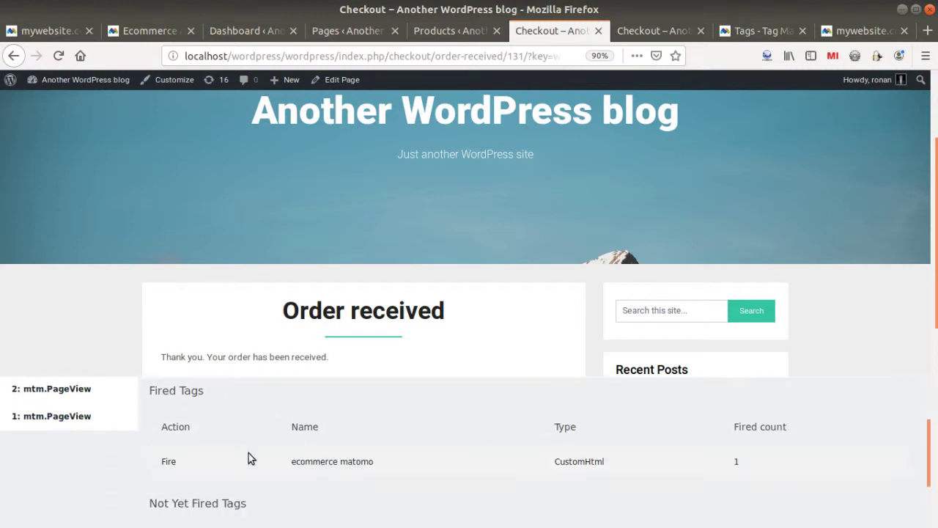
left_click_drag(306, 465, 387, 463)
scroll(383, 463, "up", 2)
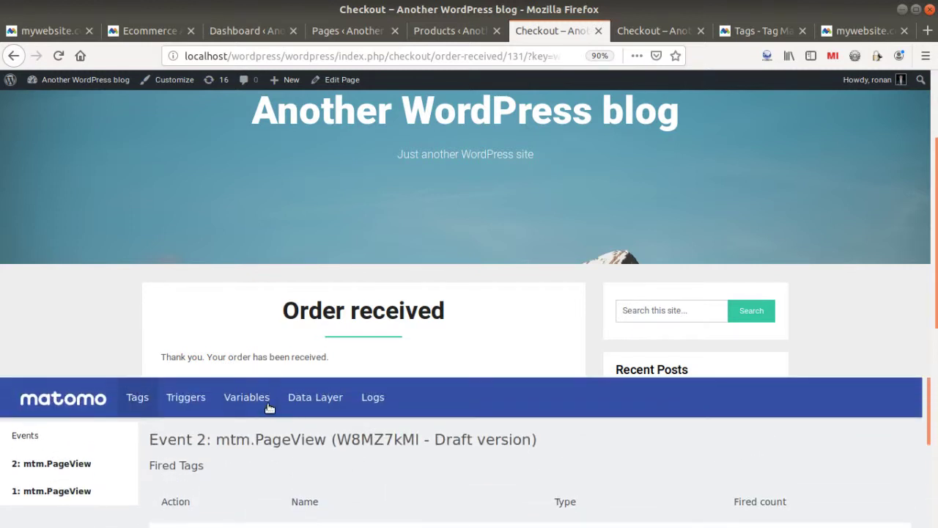
Inspect the Order id variable's value for the second mtm.PageView event and compare it with the order confirmation page.
left_click(247, 399)
scroll(326, 458, "down", 2)
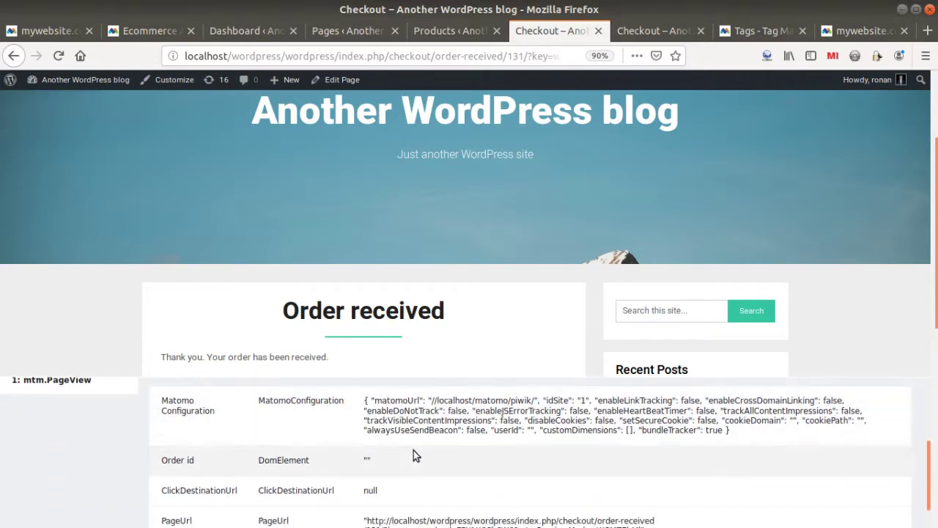
scroll(387, 461, "down", 1)
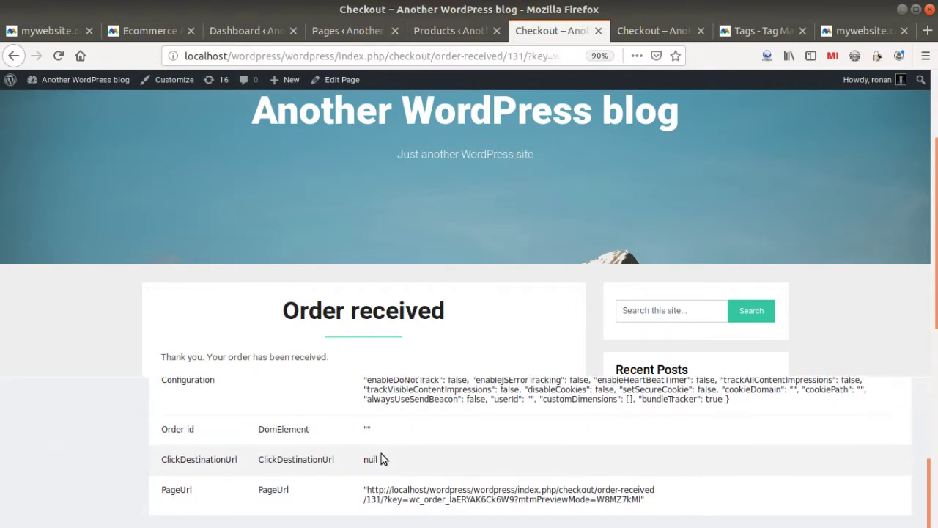
scroll(380, 454, "up", 2)
scroll(380, 454, "up", 1)
scroll(335, 485, "down", 2)
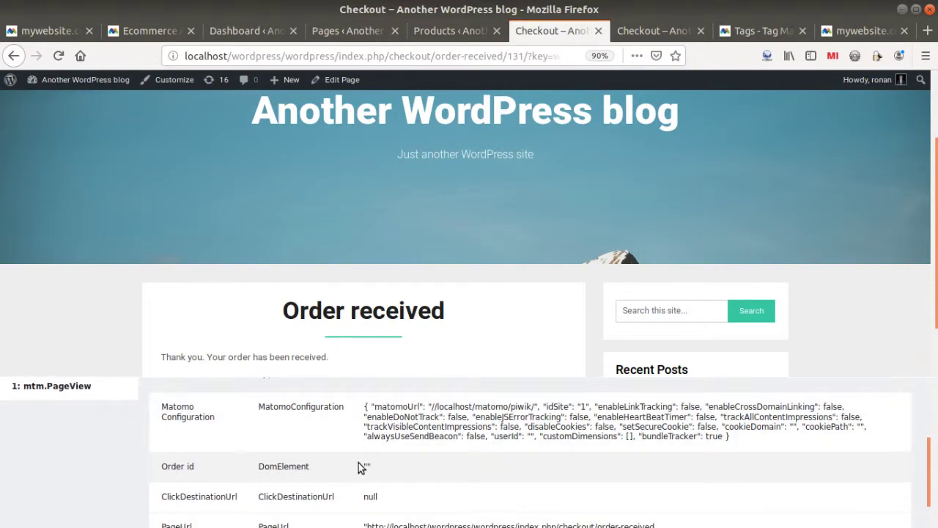
scroll(377, 279, "down", 4)
scroll(356, 274, "up", 1)
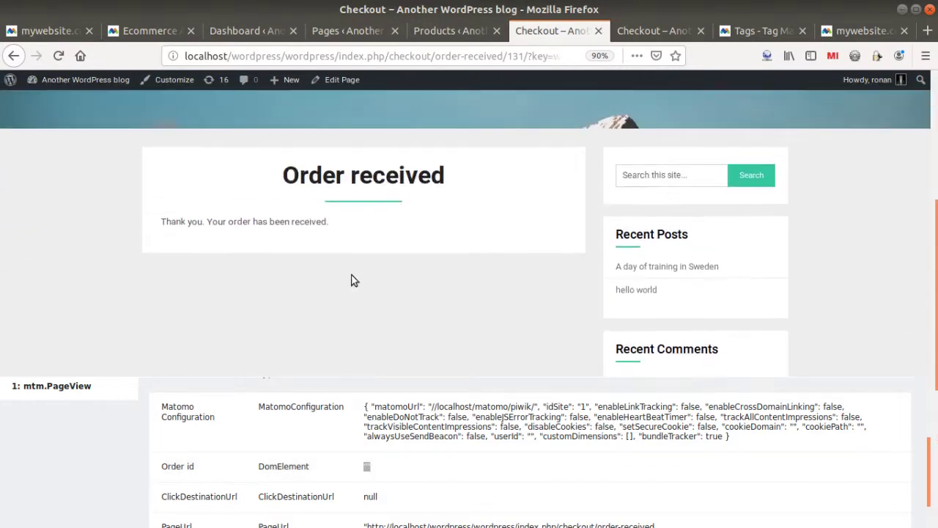
scroll(352, 280, "up", 1)
Load the previous order's confirmation page with the preview parameter appended to its URL, and close the developer tools.
left_click(653, 30)
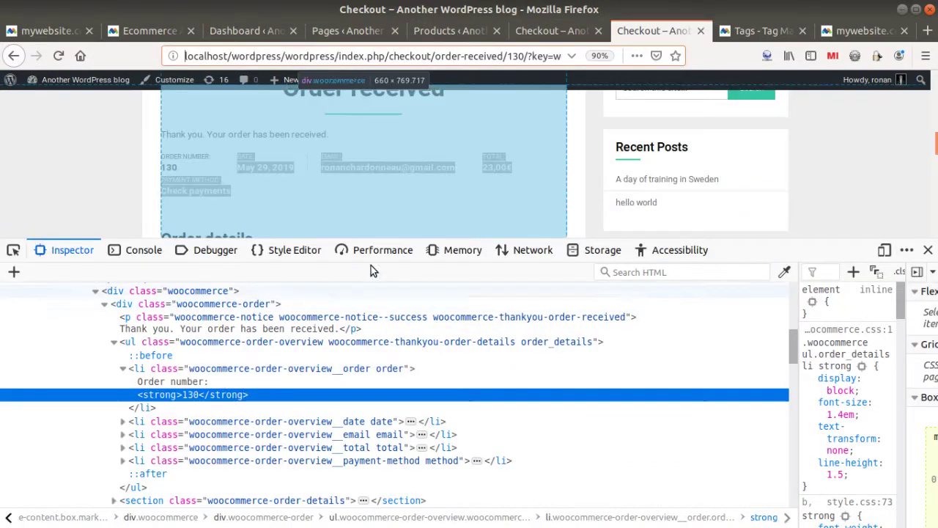
left_click(440, 56)
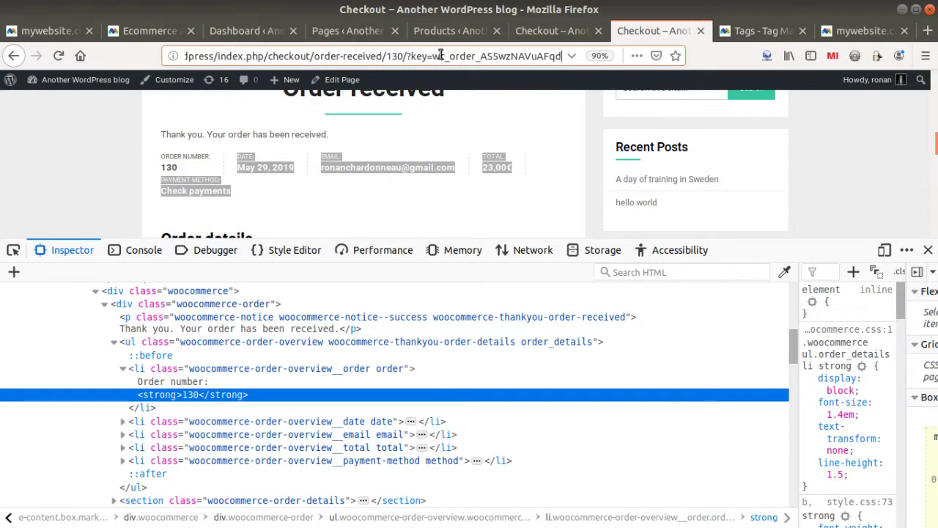
key("Return")
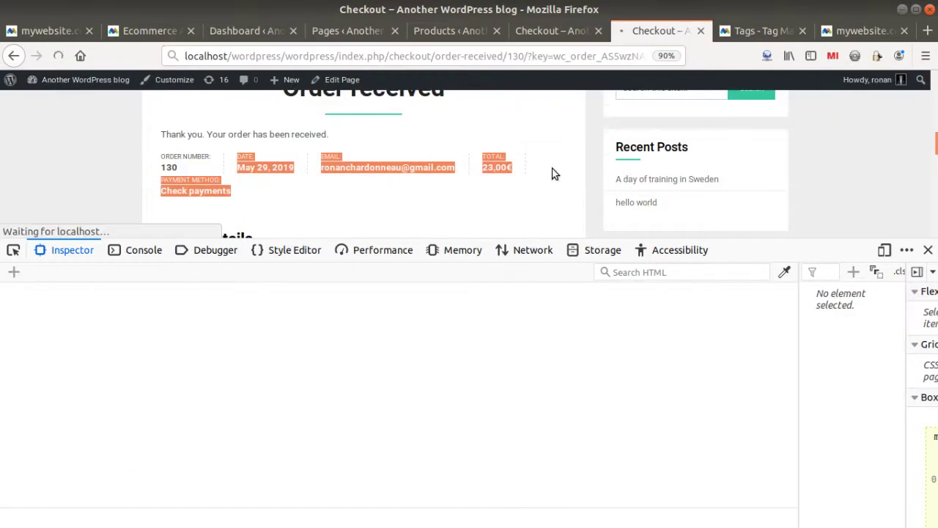
left_click(928, 251)
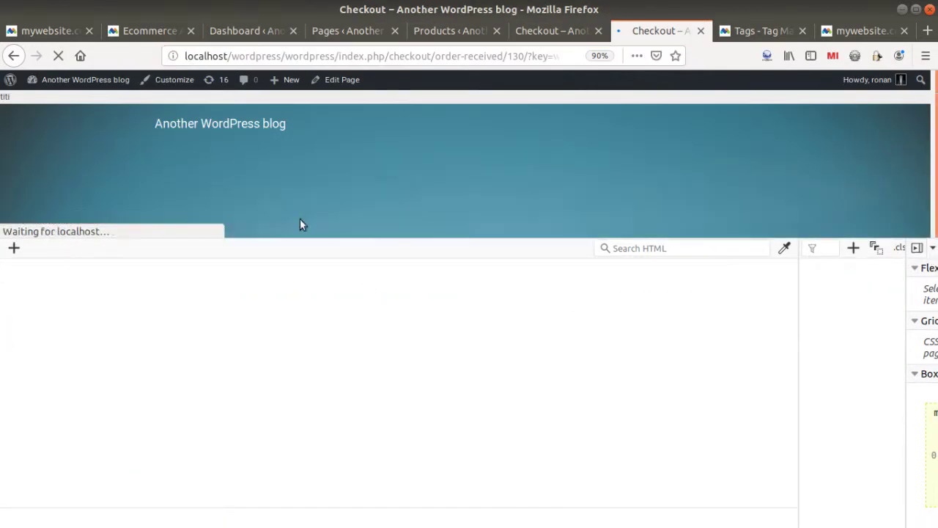
Check the previous order's confirmation message, and reload the Visits Log to view the latest visit's recorded actions.
scroll(265, 330, "down", 5)
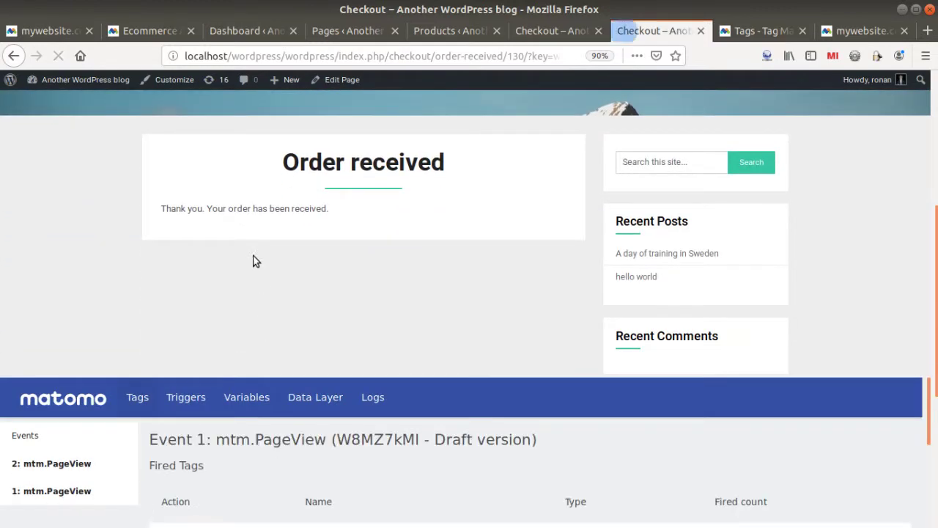
left_click_drag(149, 213, 275, 220)
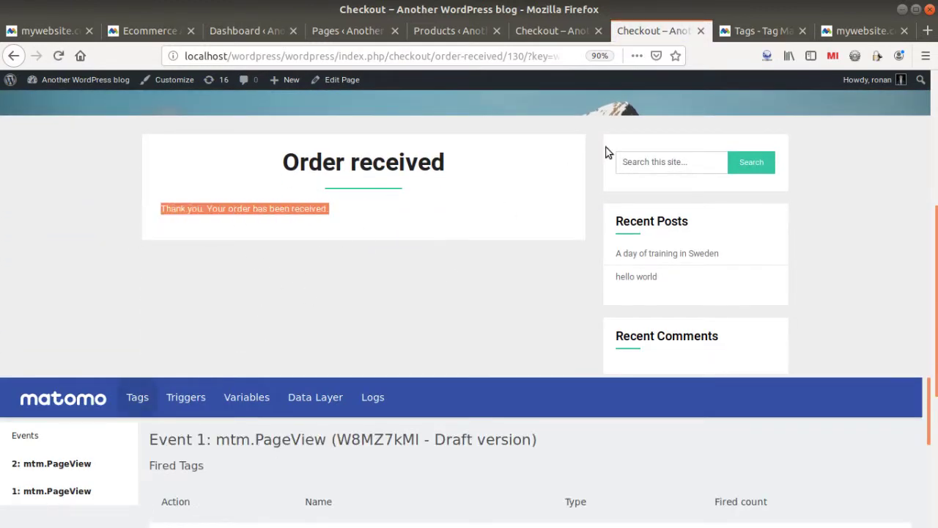
left_click(836, 31)
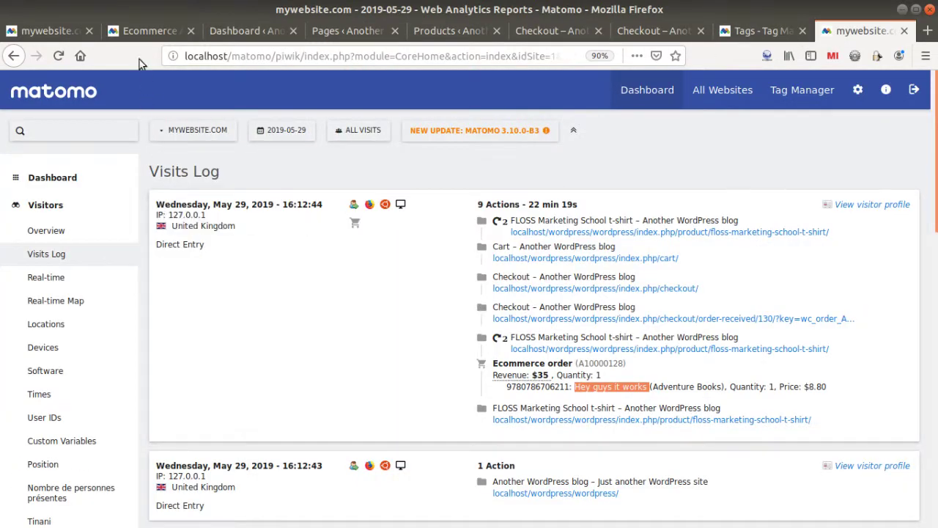
left_click(58, 56)
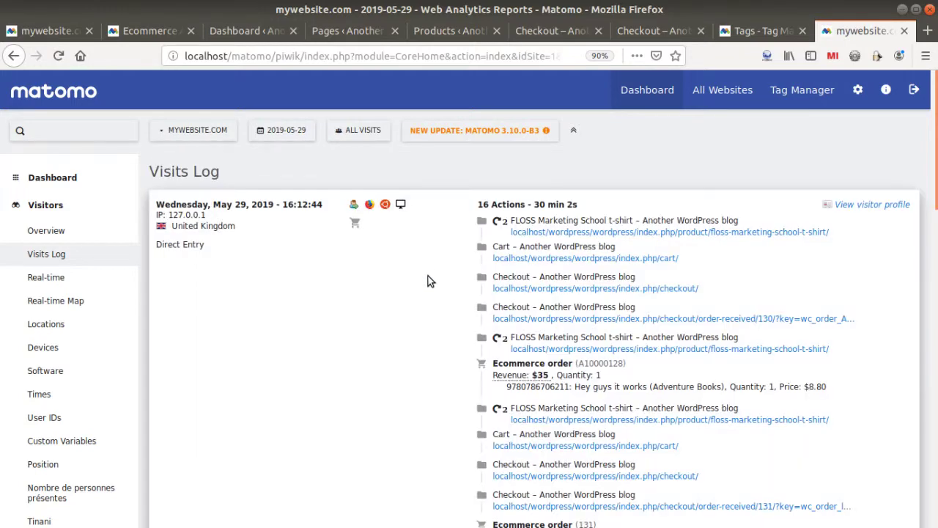
scroll(436, 404, "down", 5)
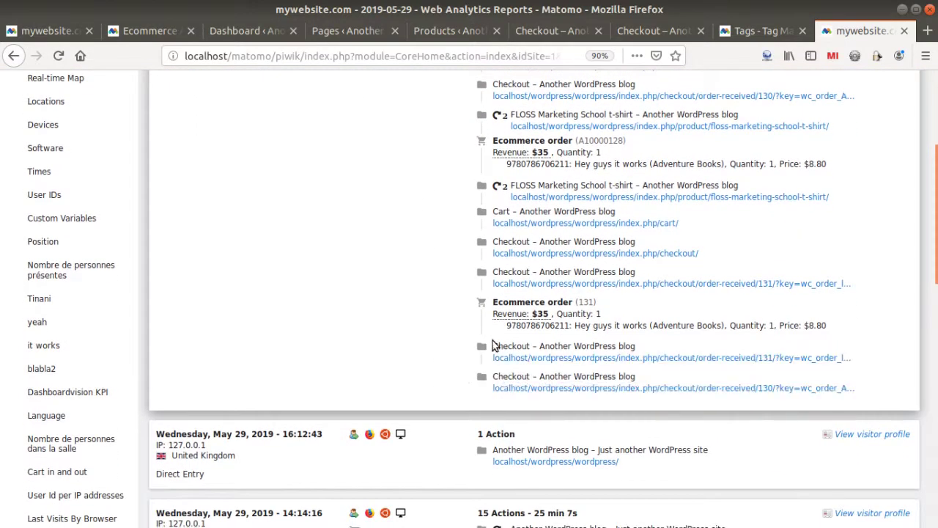
Compare the product SKUs of the two Ecommerce orders in the latest visit, and check the second order's ID.
left_click_drag(506, 327, 555, 324)
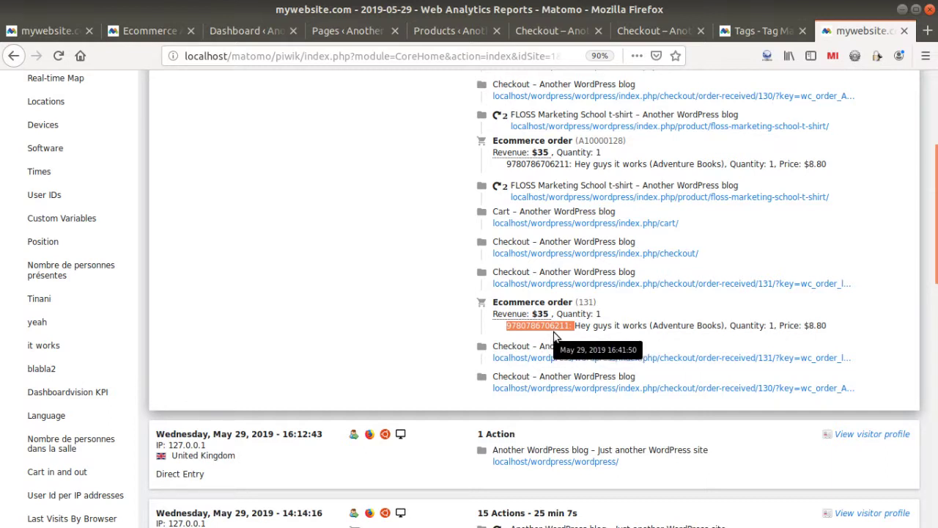
left_click(521, 329)
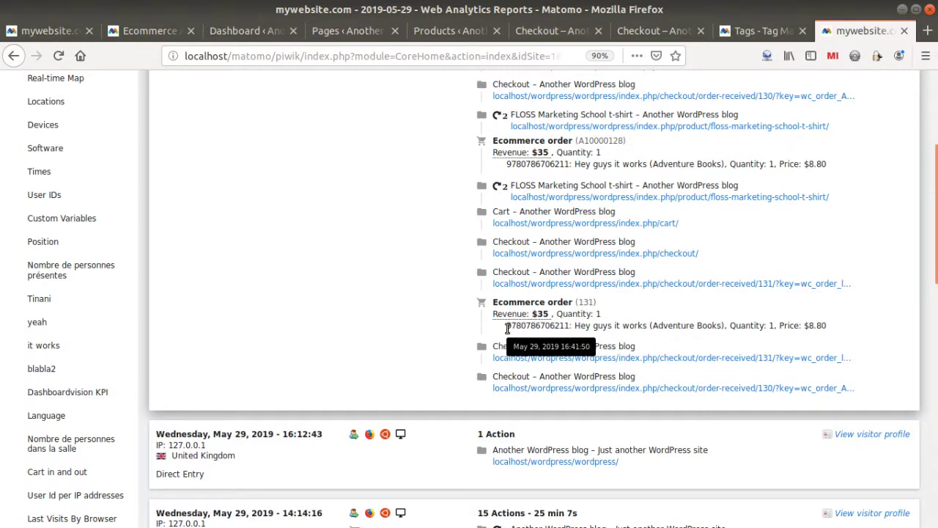
left_click_drag(508, 329, 574, 327)
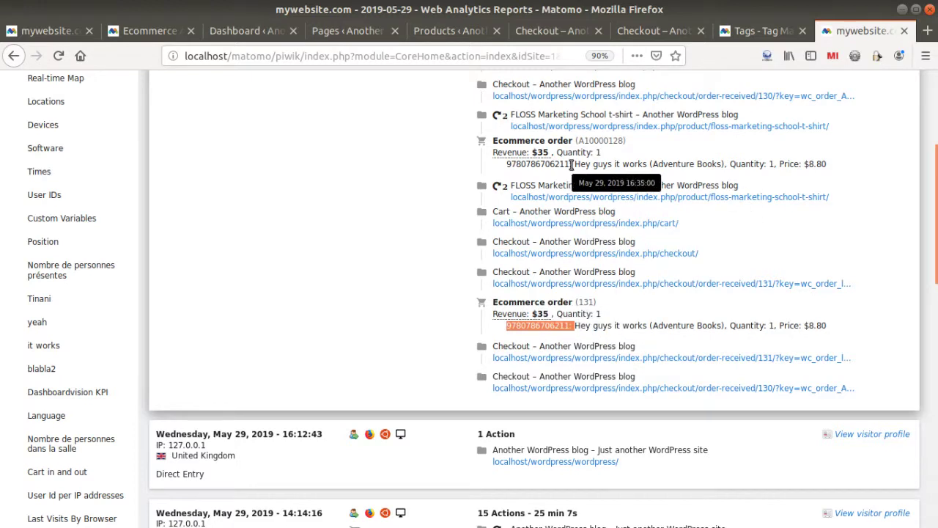
left_click_drag(506, 164, 574, 165)
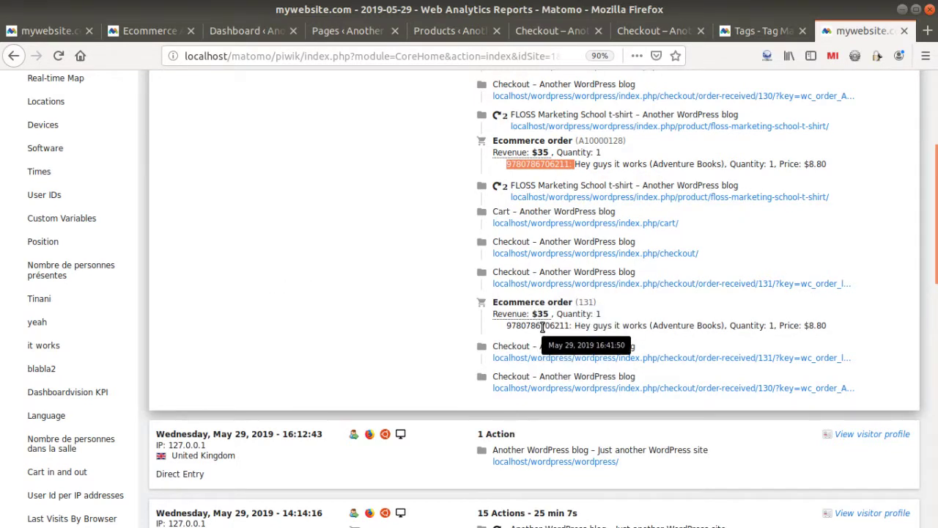
double_click(587, 302)
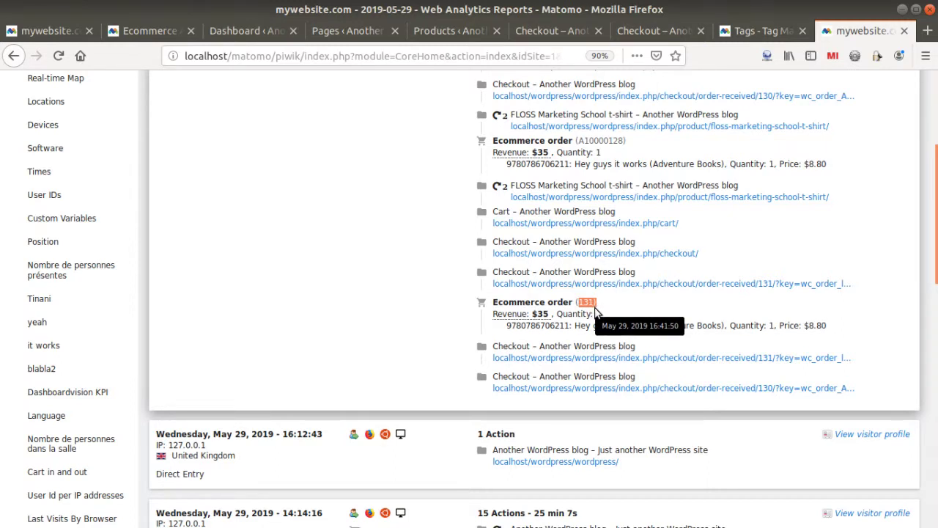
Return to the ecommerce matomo tag and review the order ID variable, grand total and subtotal in its trackEcommerceOrder call.
left_click(666, 35)
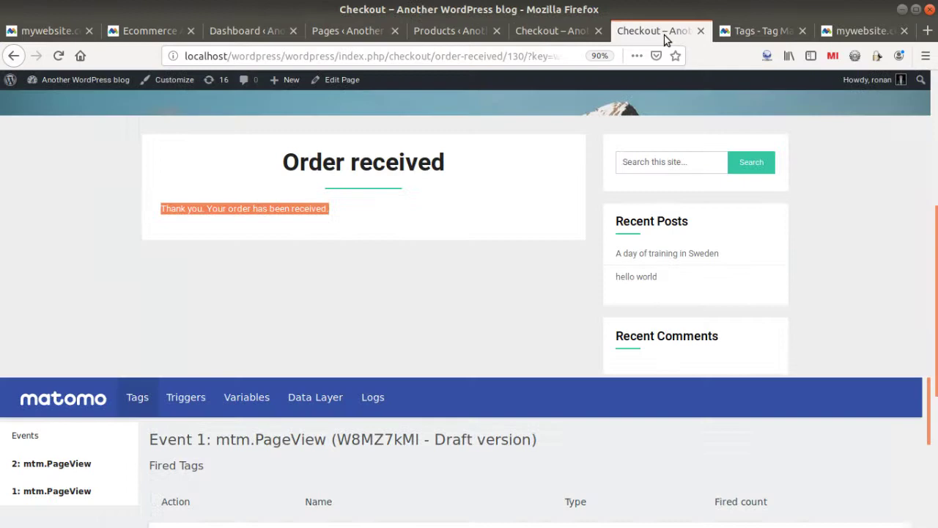
left_click(594, 35)
left_click(745, 36)
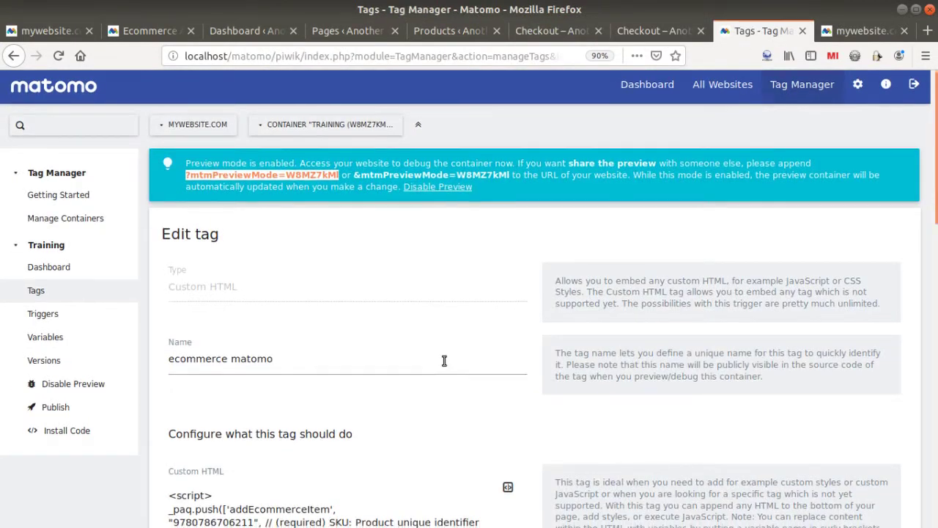
scroll(444, 360, "down", 5)
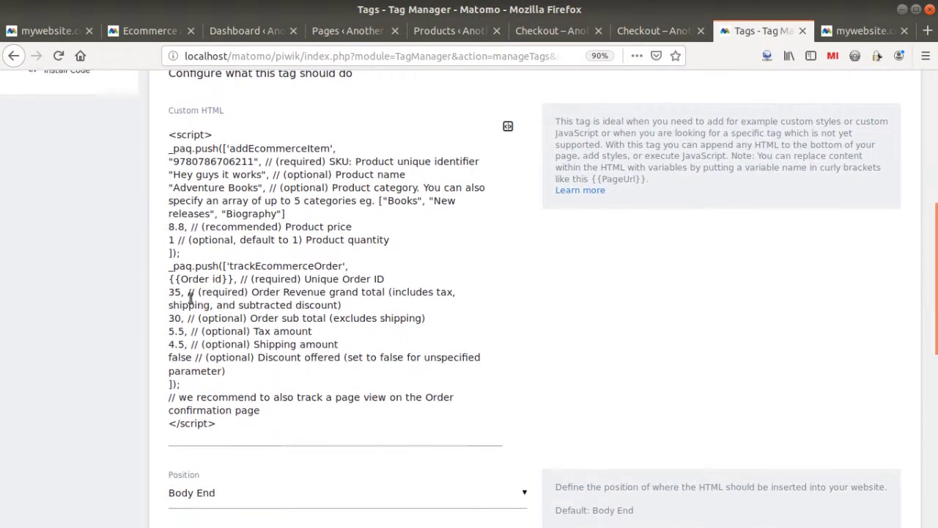
left_click_drag(168, 274, 230, 274)
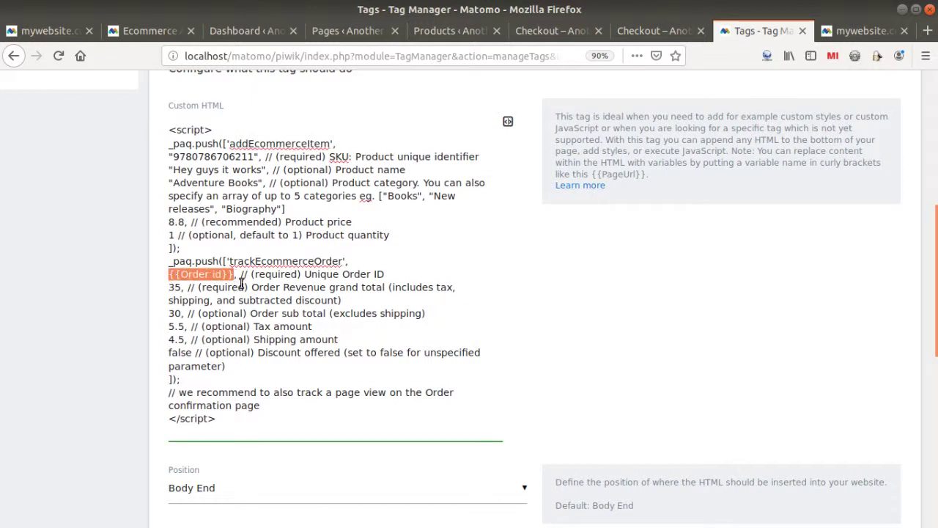
double_click(176, 288)
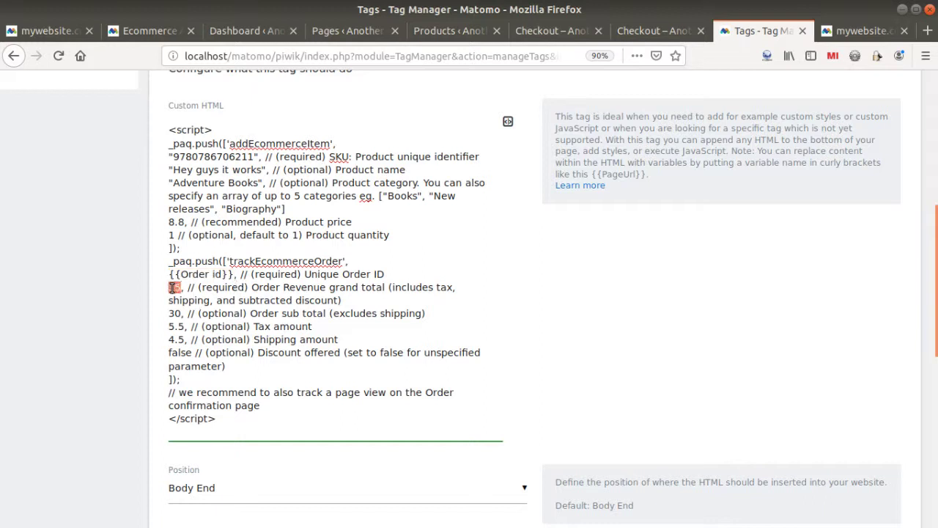
double_click(181, 314)
Review the ecommerce matomo tag's position and the triggers that execute it.
scroll(292, 224, "down", 10)
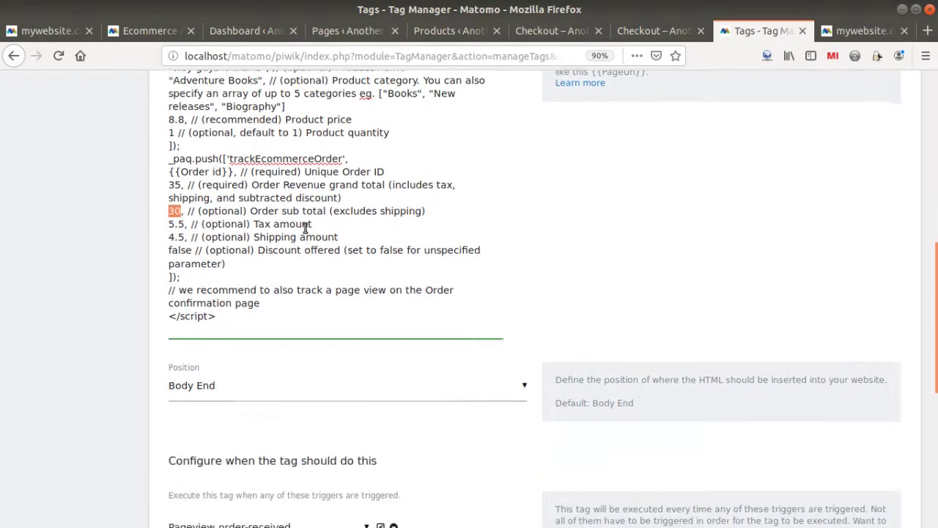
scroll(292, 368, "up", 10)
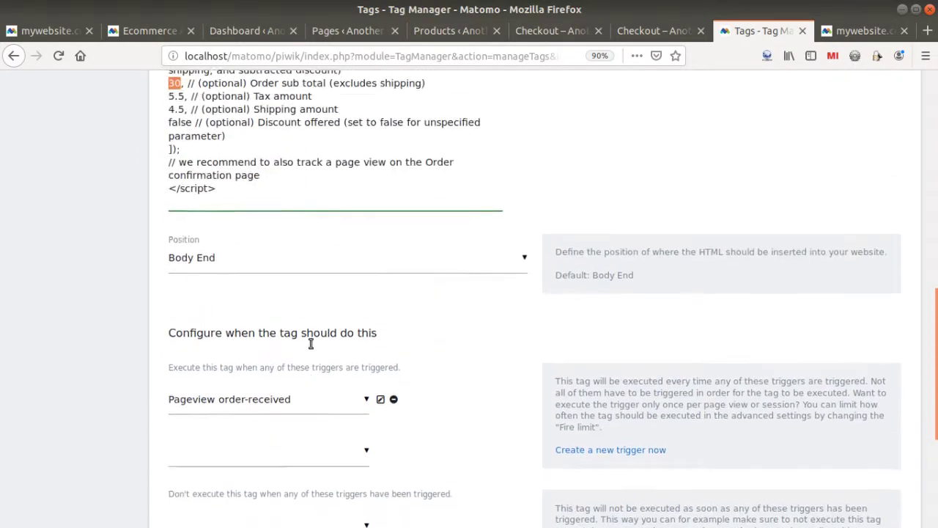
scroll(321, 297, "down", 10)
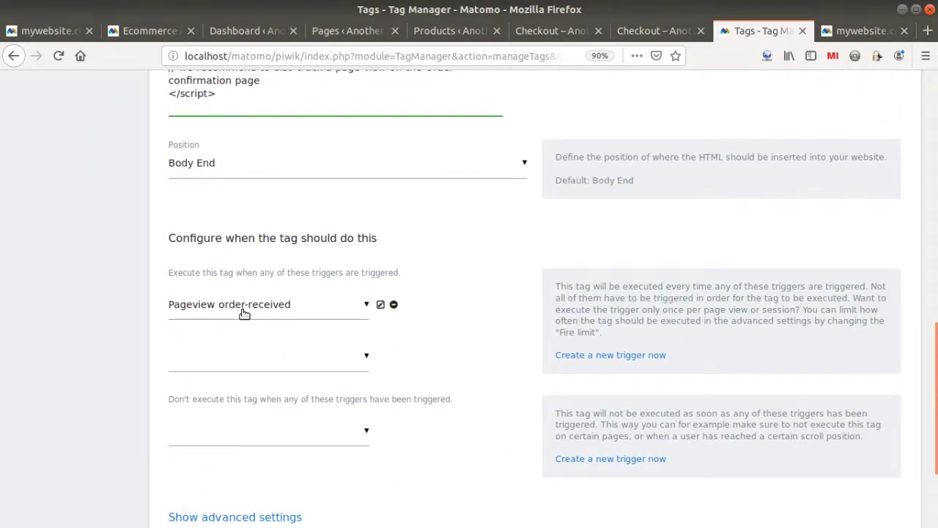
scroll(252, 315, "up", 3)
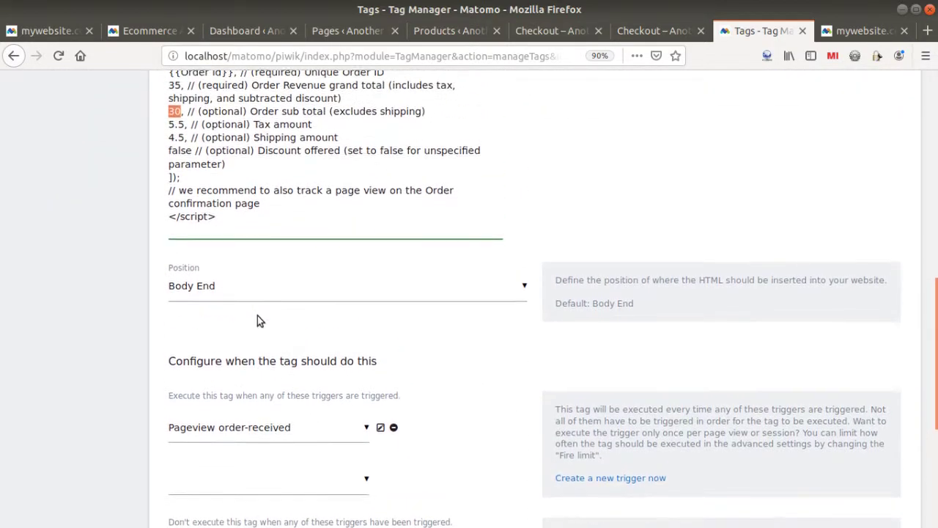
Review the hard-coded SKU and product name in the tag's addEcommerceItem call.
scroll(258, 316, "up", 4)
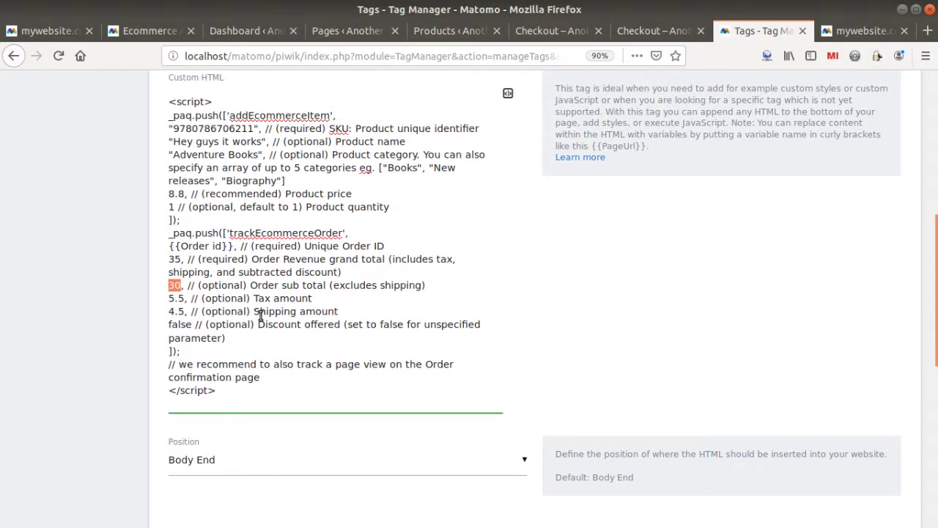
scroll(271, 304, "up", 2)
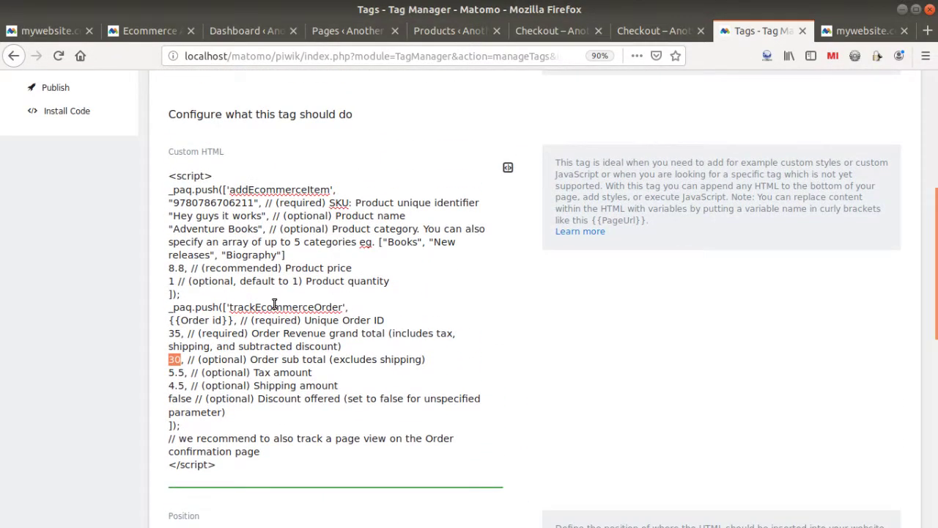
left_click(243, 204)
left_click_drag(252, 203, 172, 205)
left_click_drag(261, 217, 173, 217)
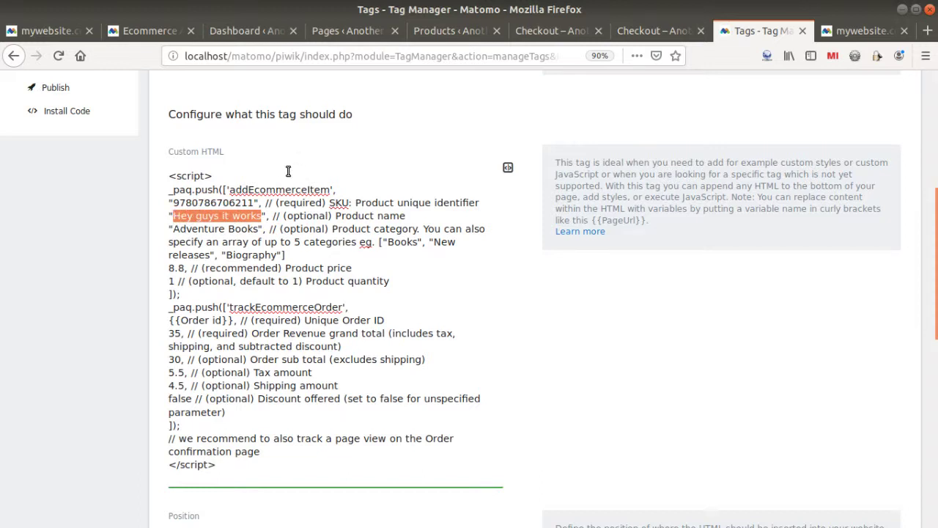